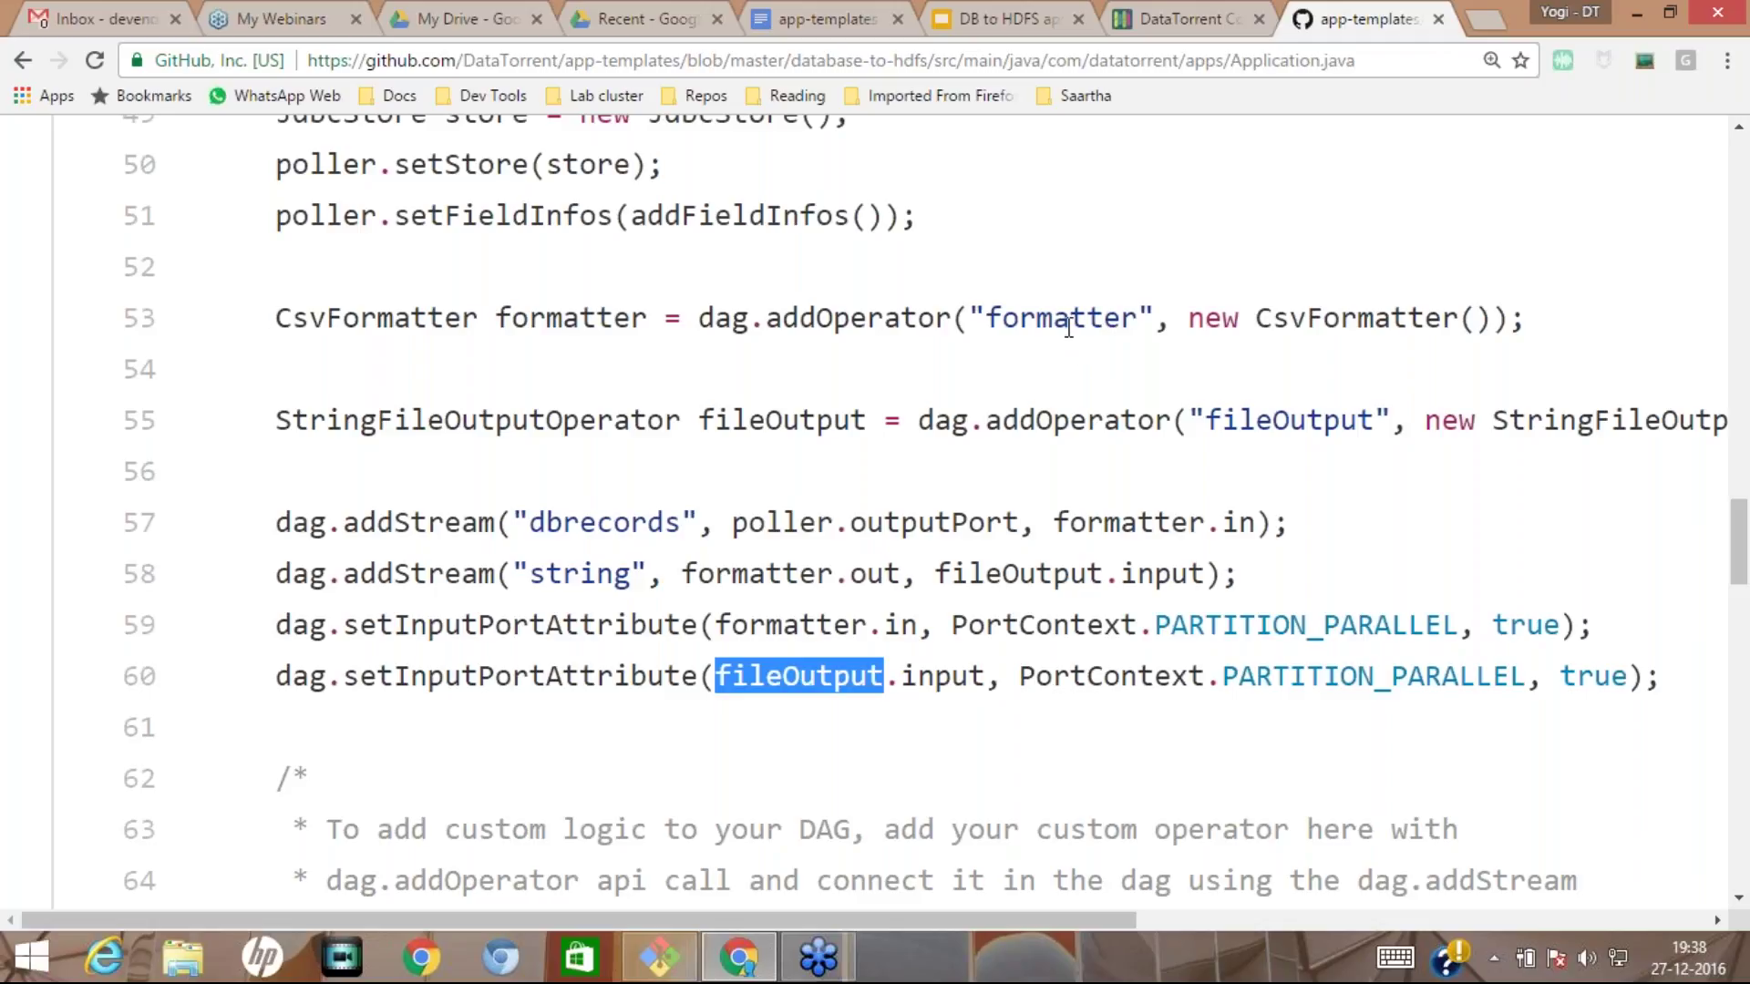
Review the operator, stream and parallel-partition definitions in the populateDAG method of Application.java.
scroll(926, 383, "up", 1)
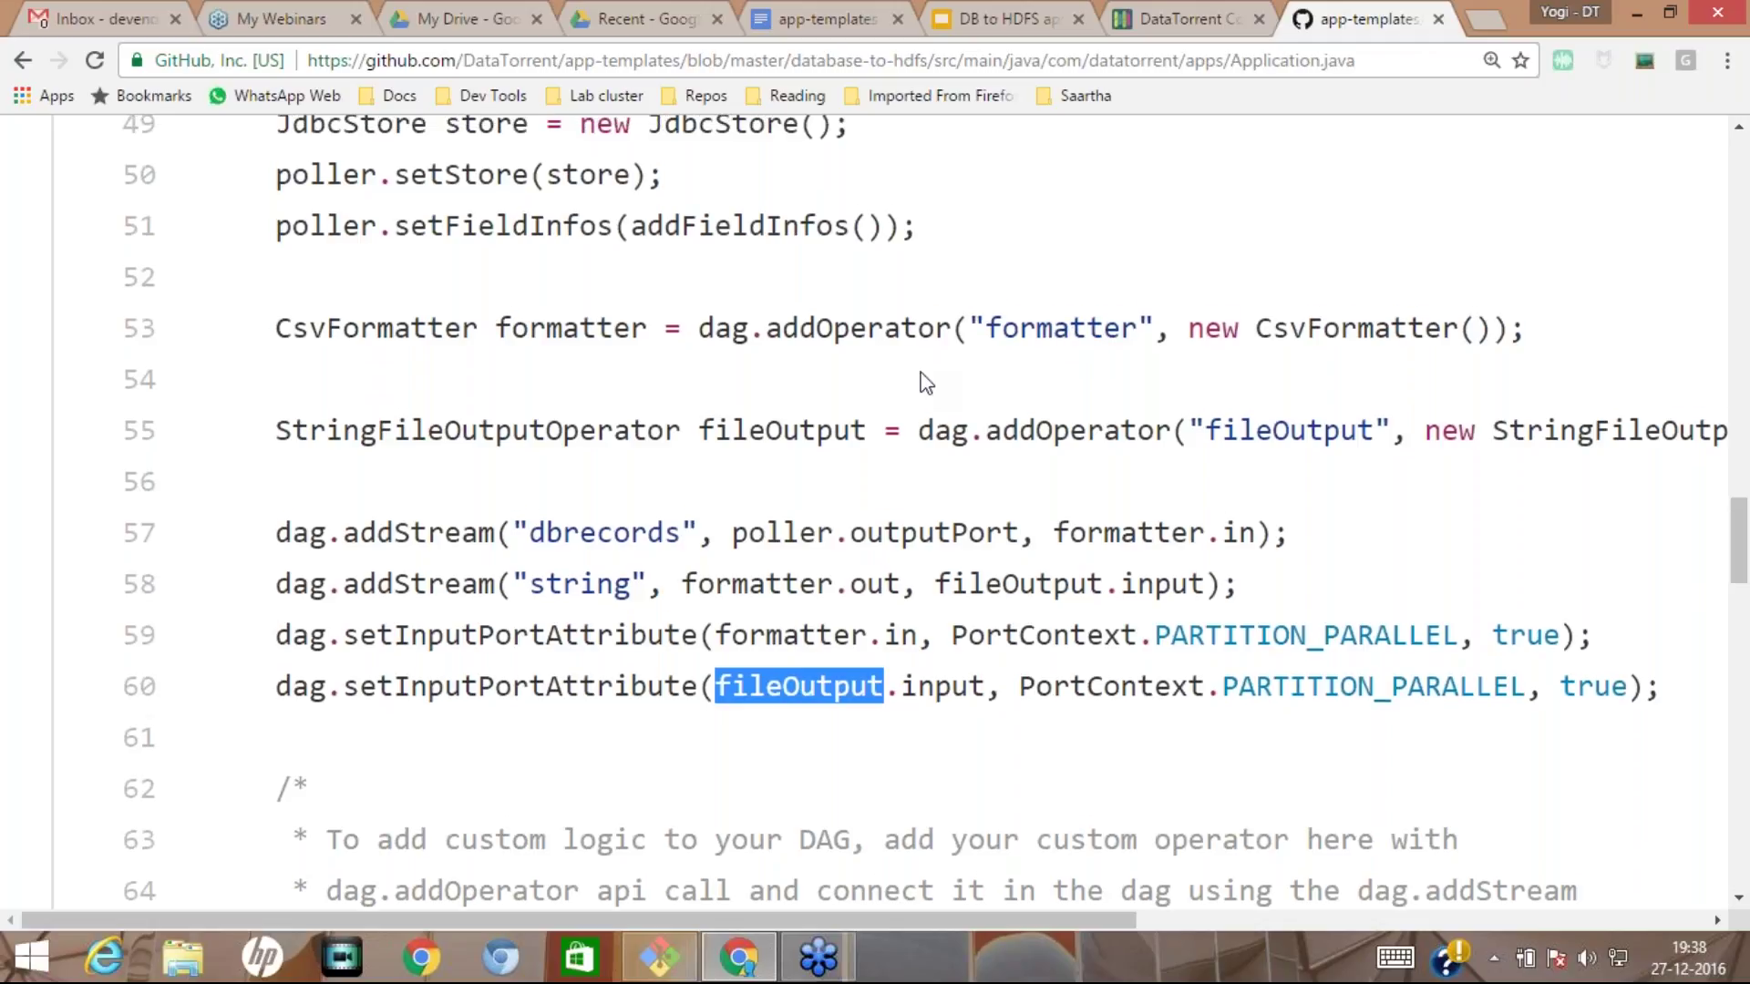
scroll(926, 383, "up", 2)
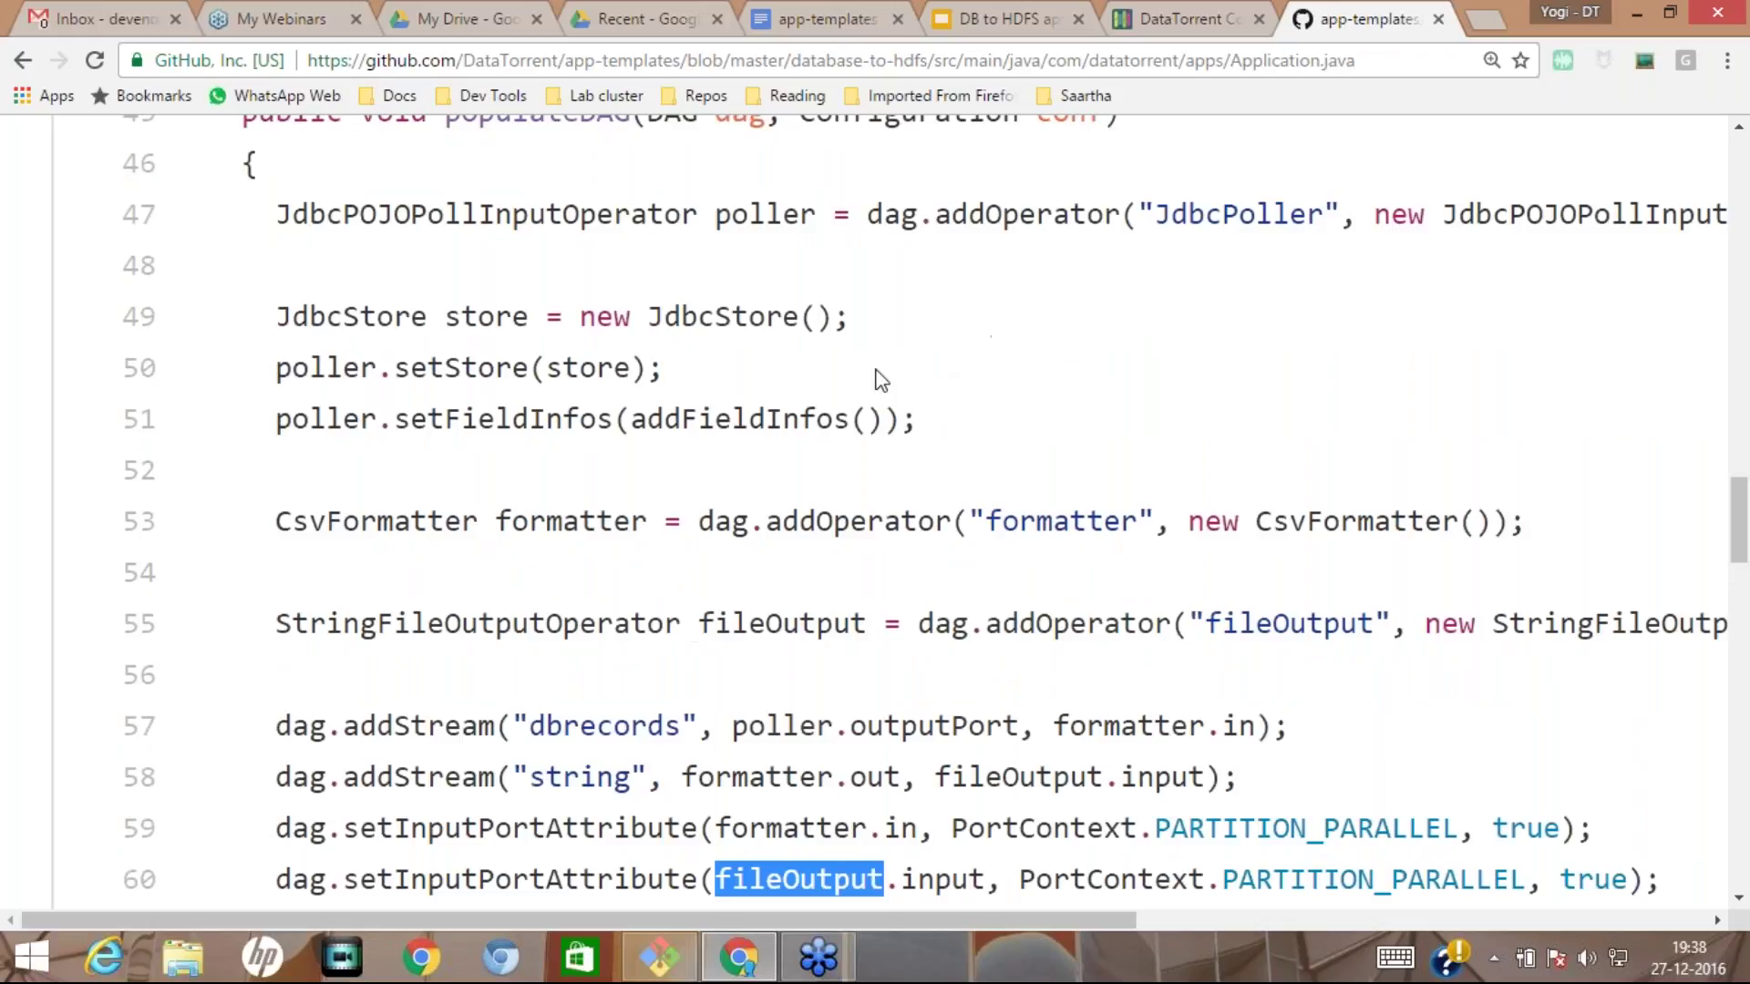
scroll(877, 378, "down", 4)
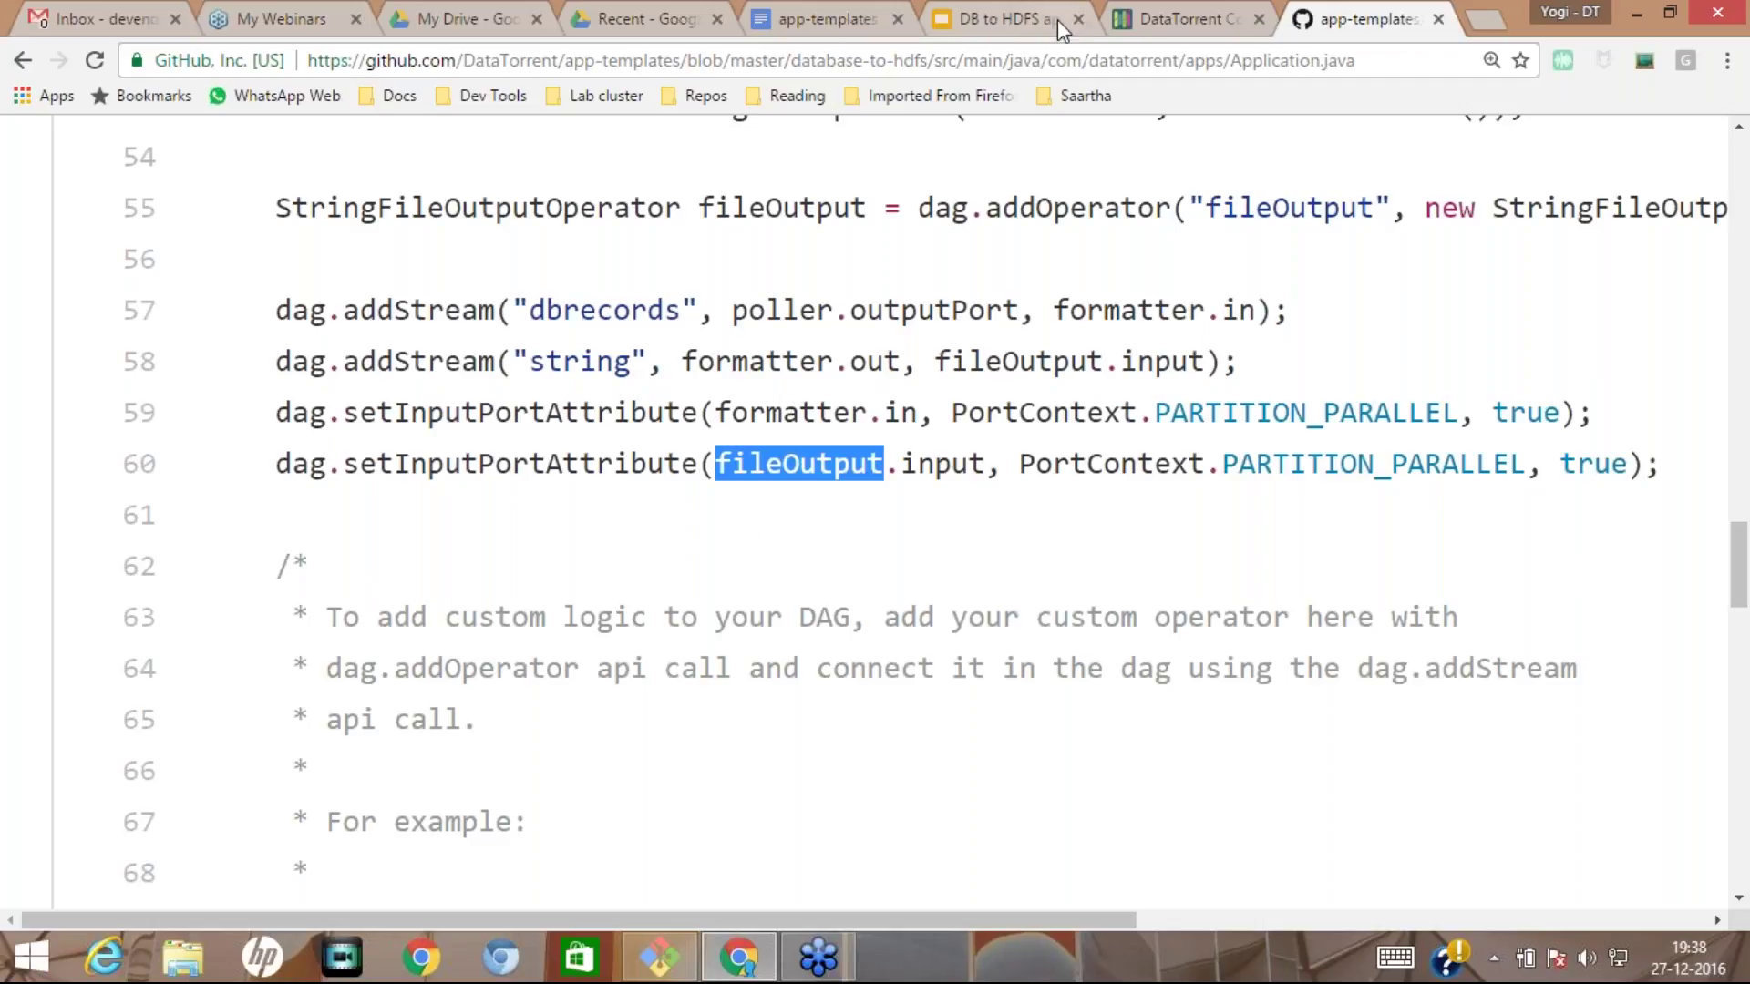
Switch to the DB to HDFS app template slides, present the Database to HDFS slide, advance to the Live Demo slide and end the slideshow.
left_click(998, 20)
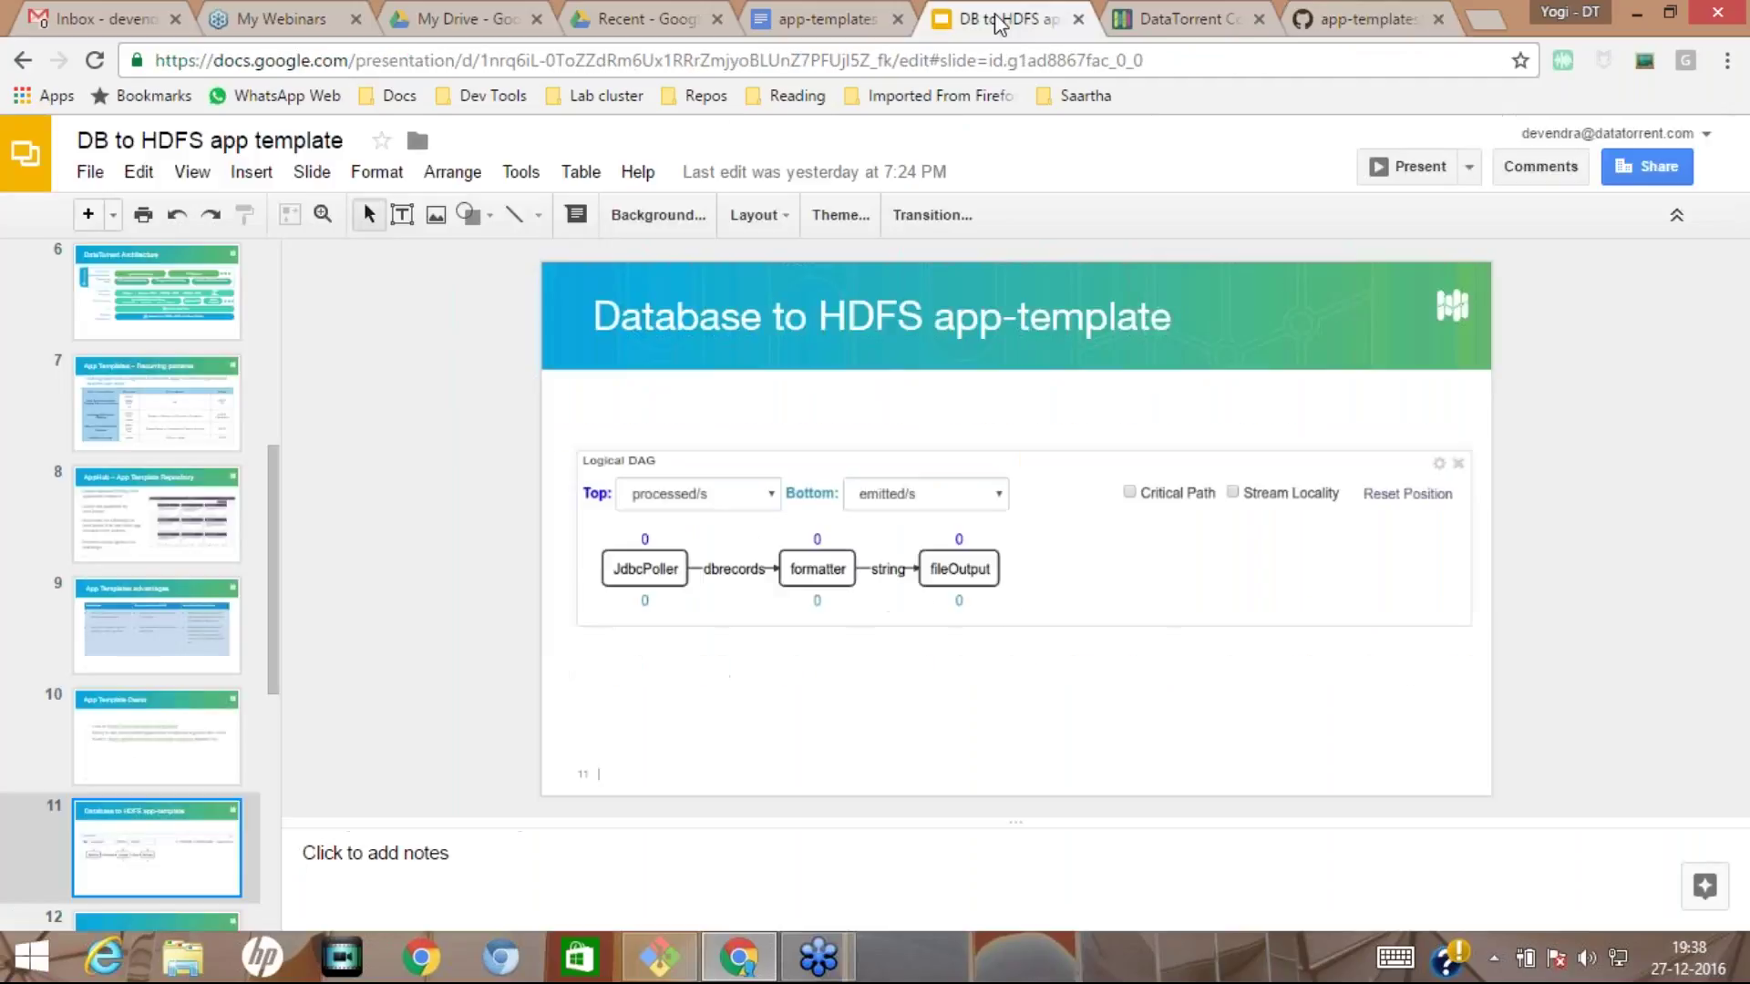
left_click(1409, 168)
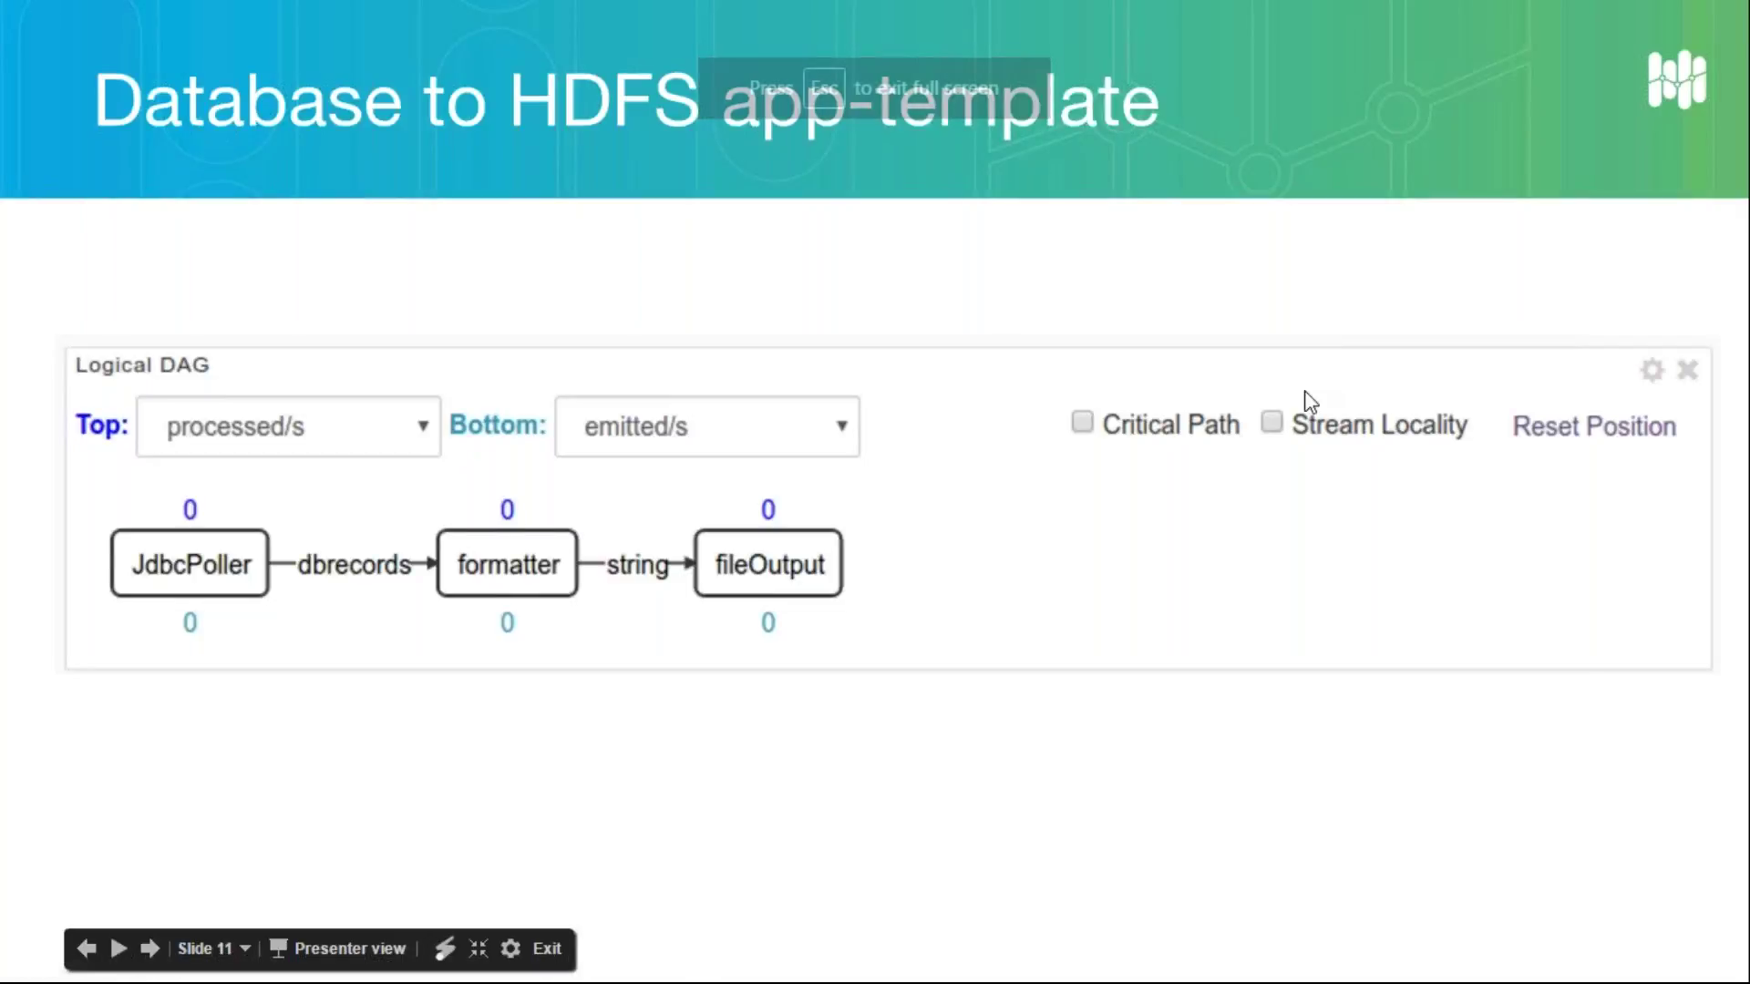
key("Right")
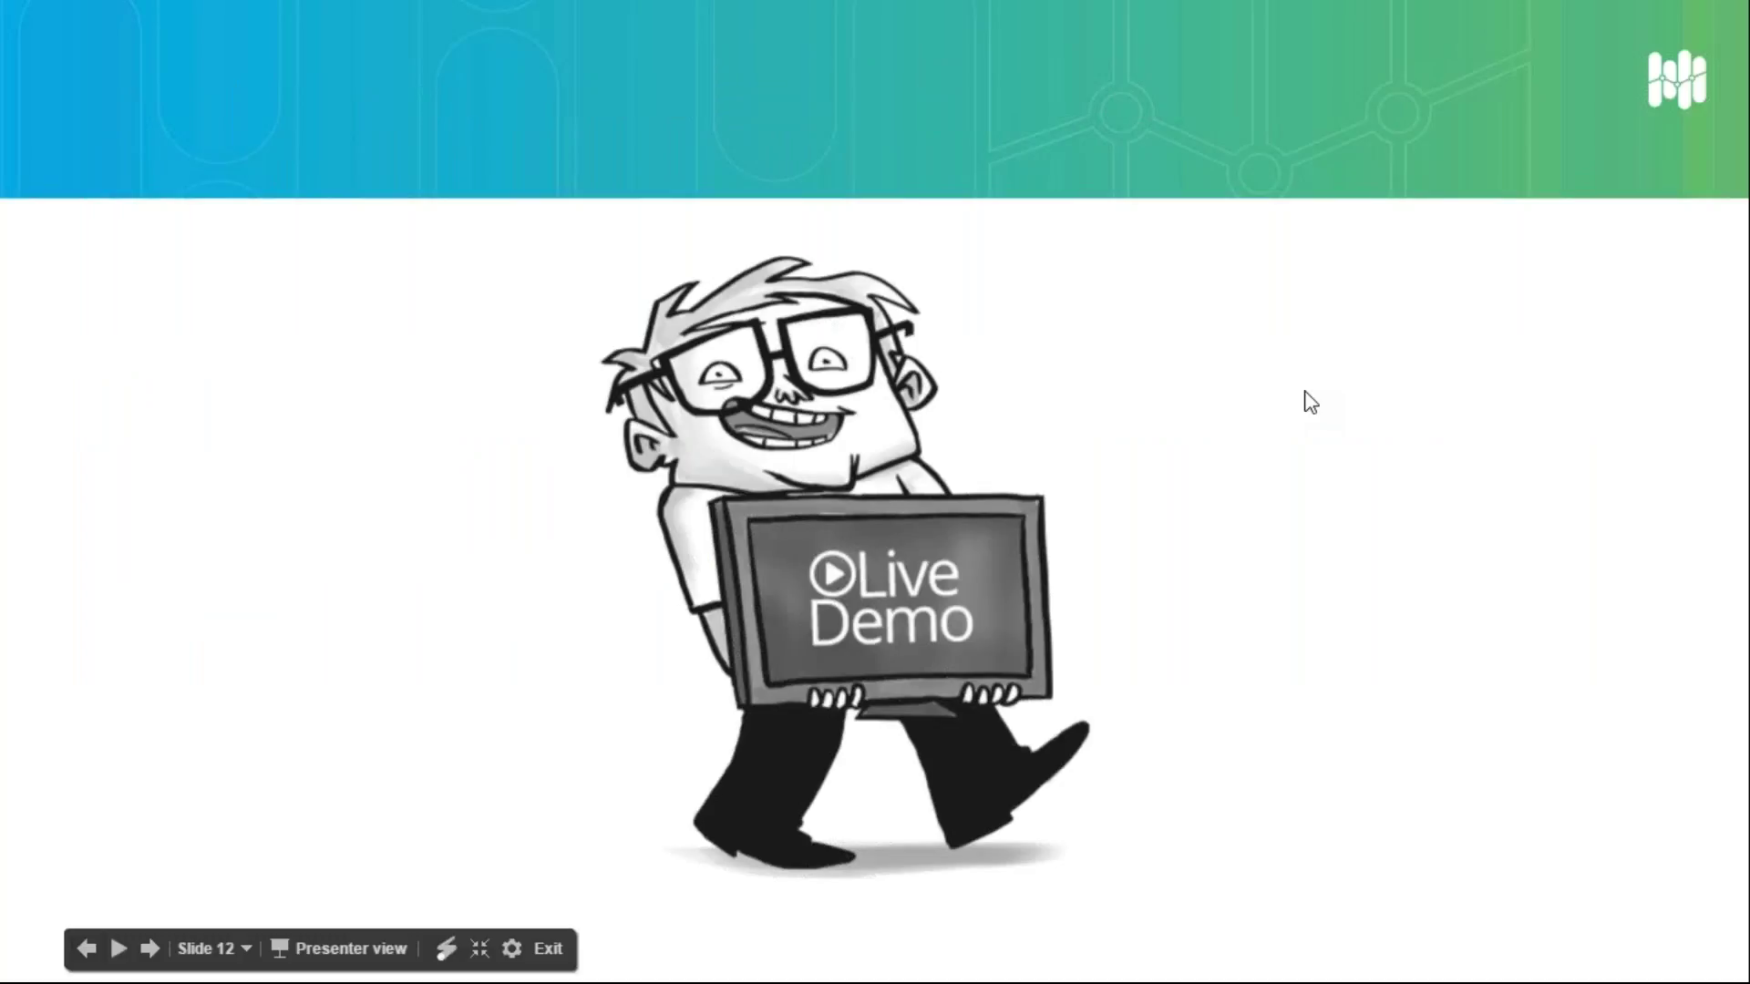
key("alt+Tab")
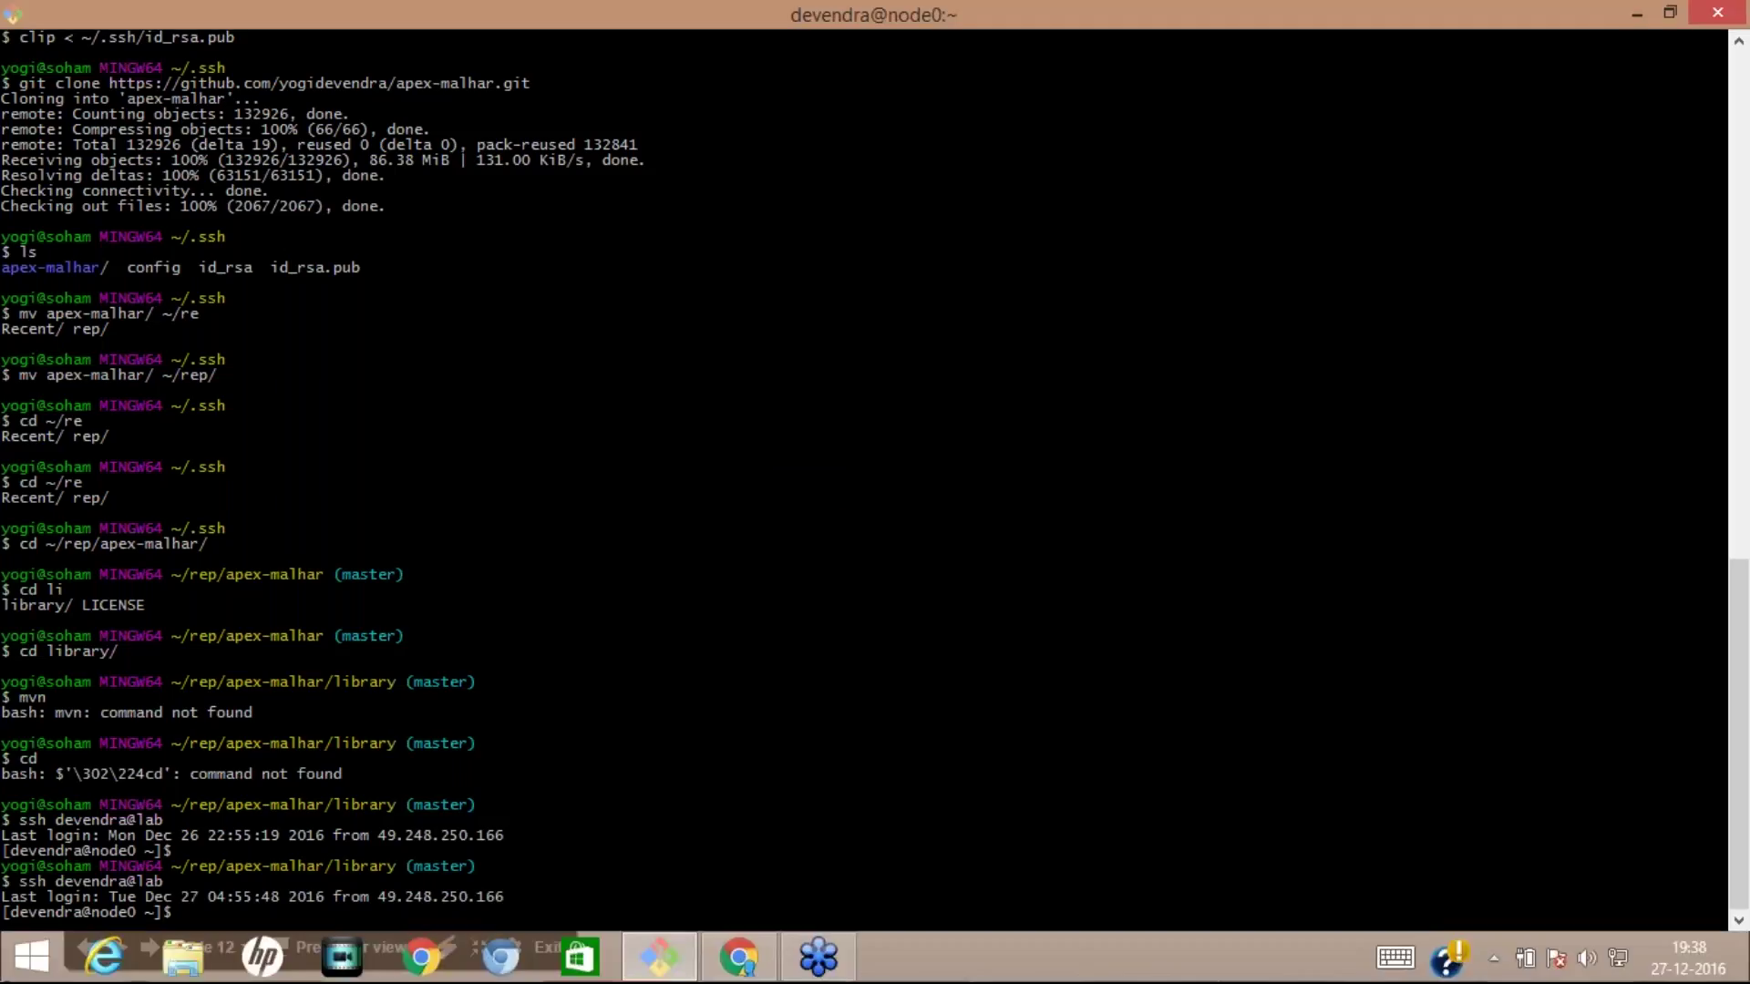
left_click(741, 972)
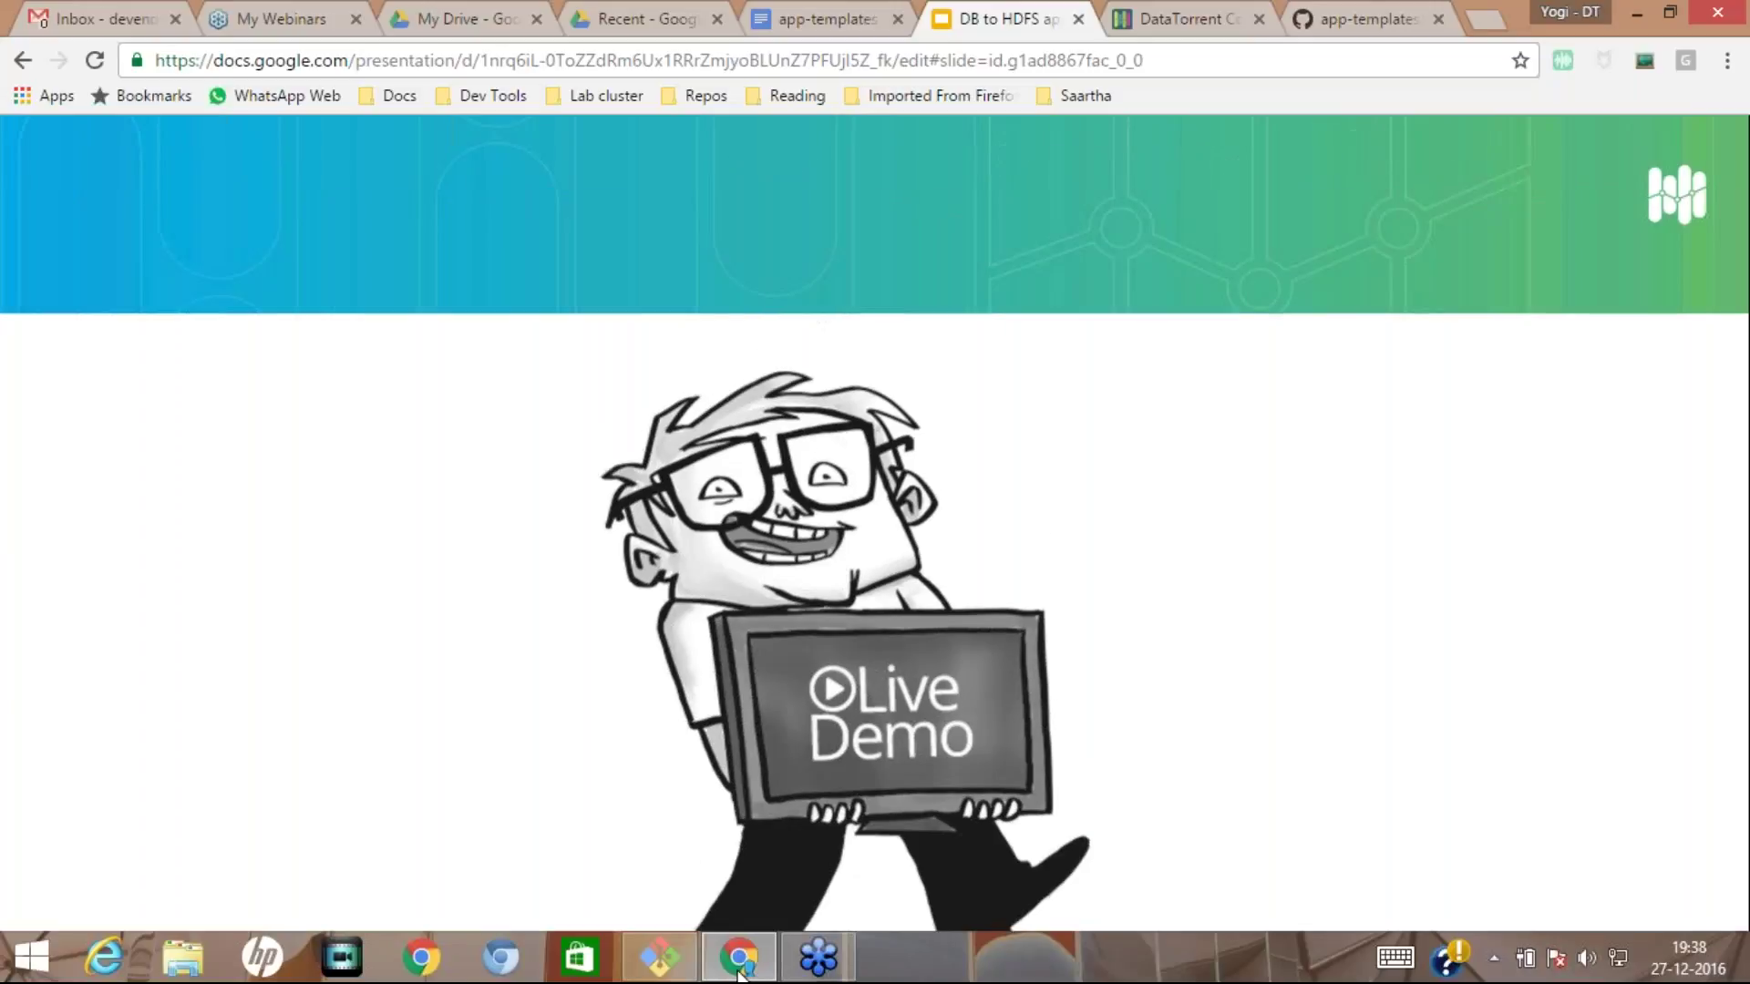
key("Escape")
Switch to the DataTorrent console and open the AppHub package list.
left_click(1176, 18)
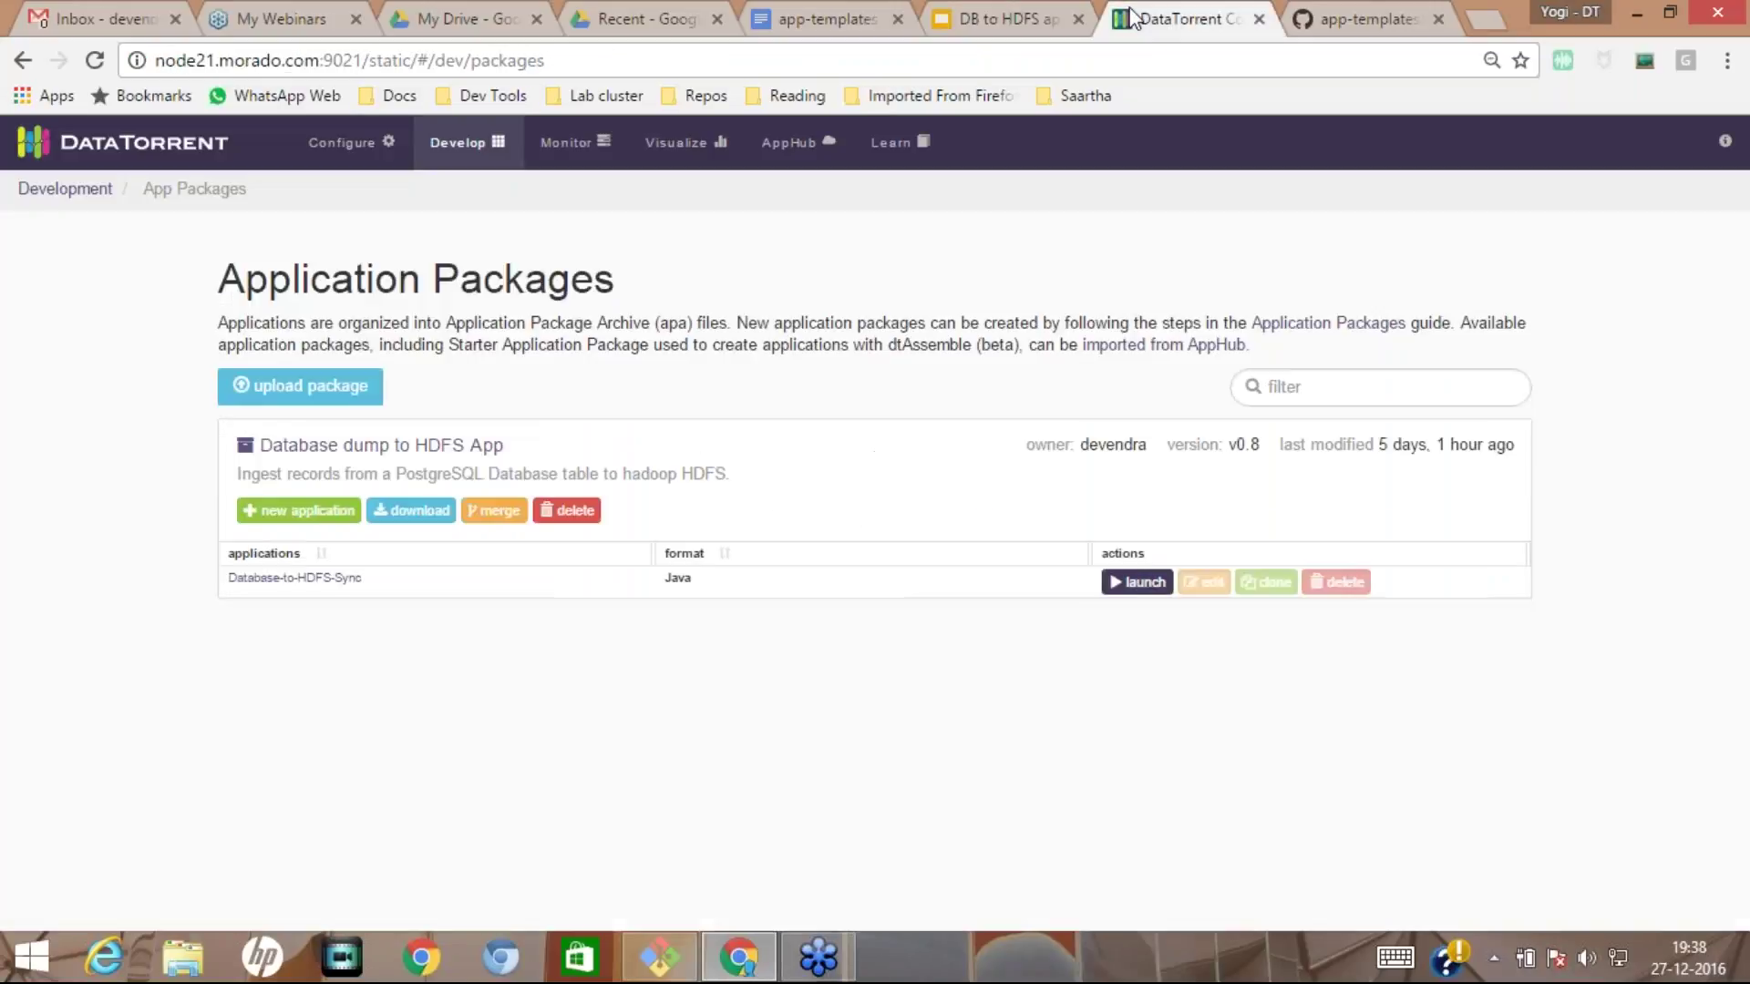
left_click(87, 144)
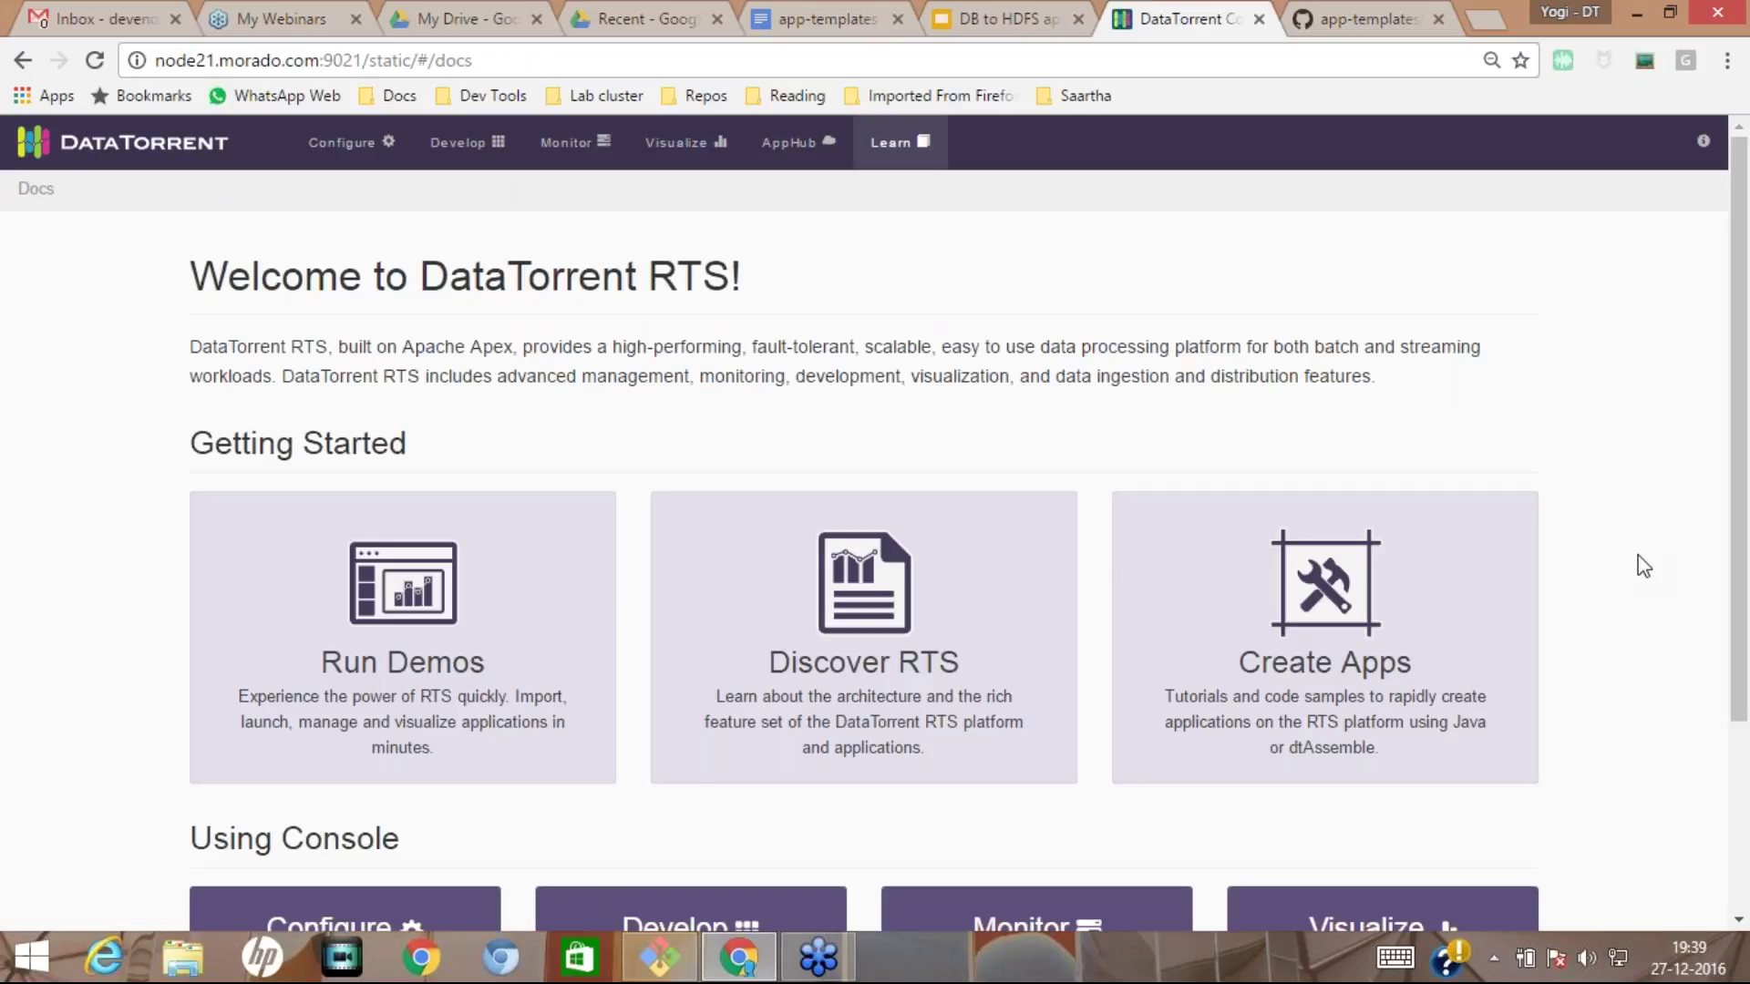
left_click(791, 147)
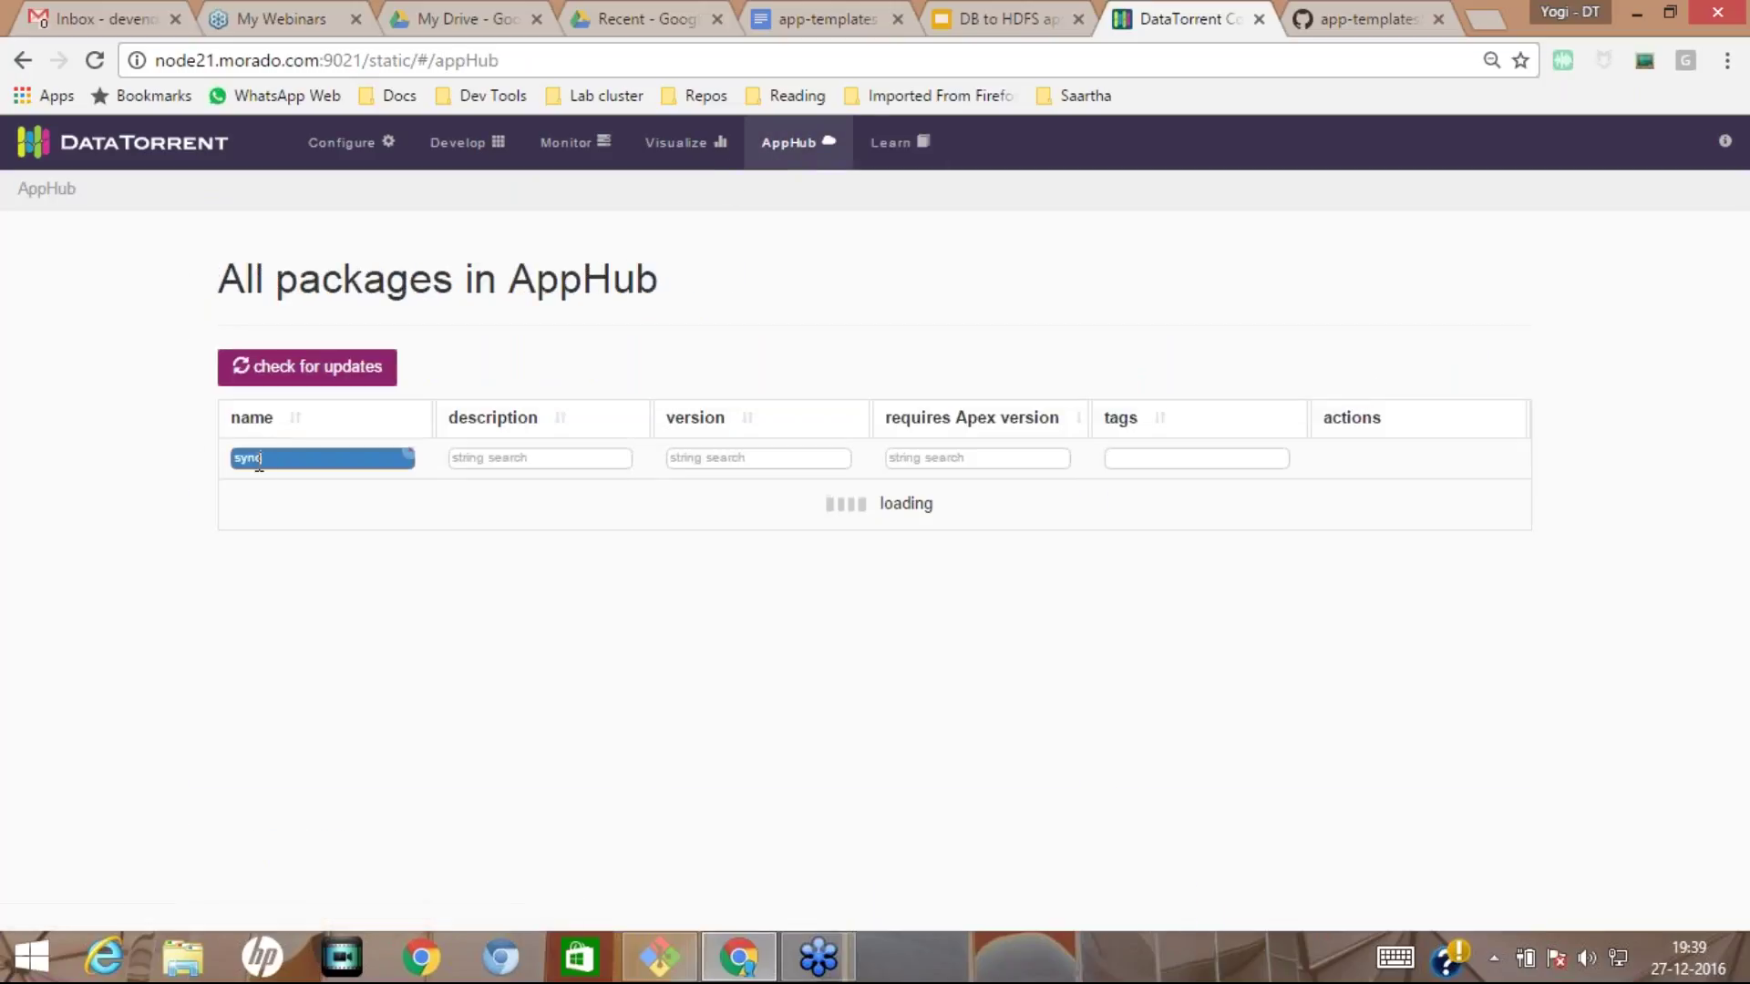
Filter the AppHub packages by the name "data" and highlight the Database dump to HDFS App.
key("BackSpace")
key("BackSpace")
key("BackSpace")
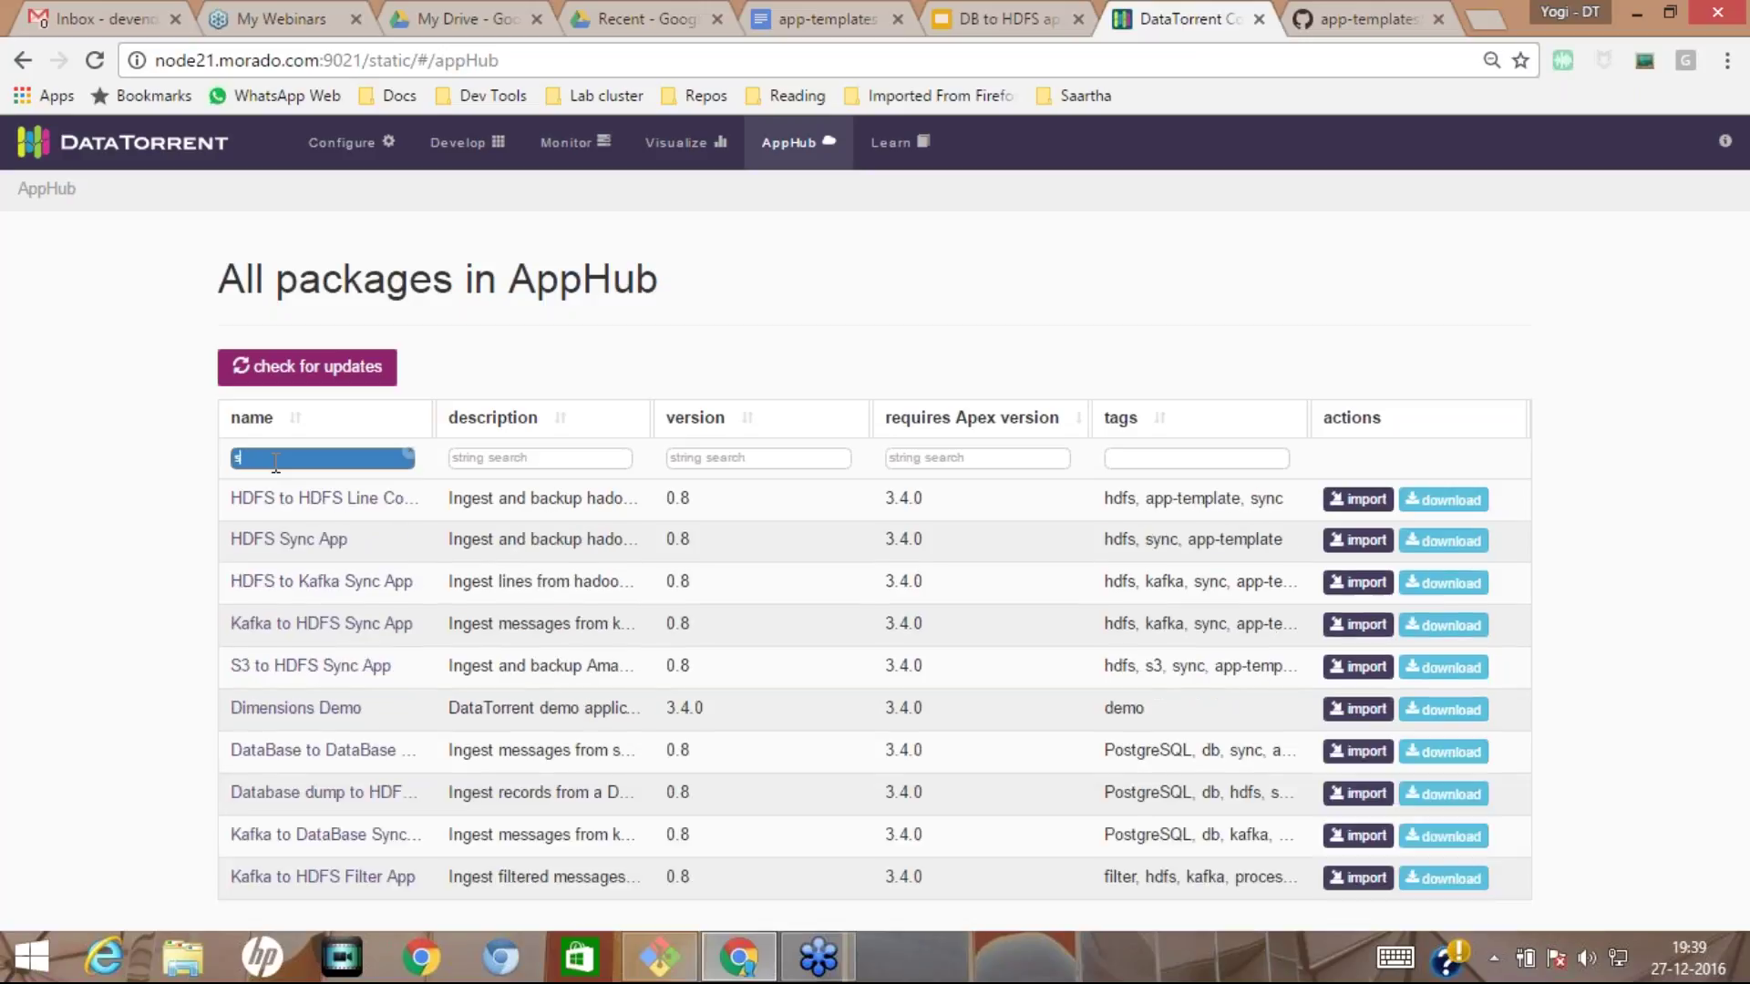
key("BackSpace")
type("data")
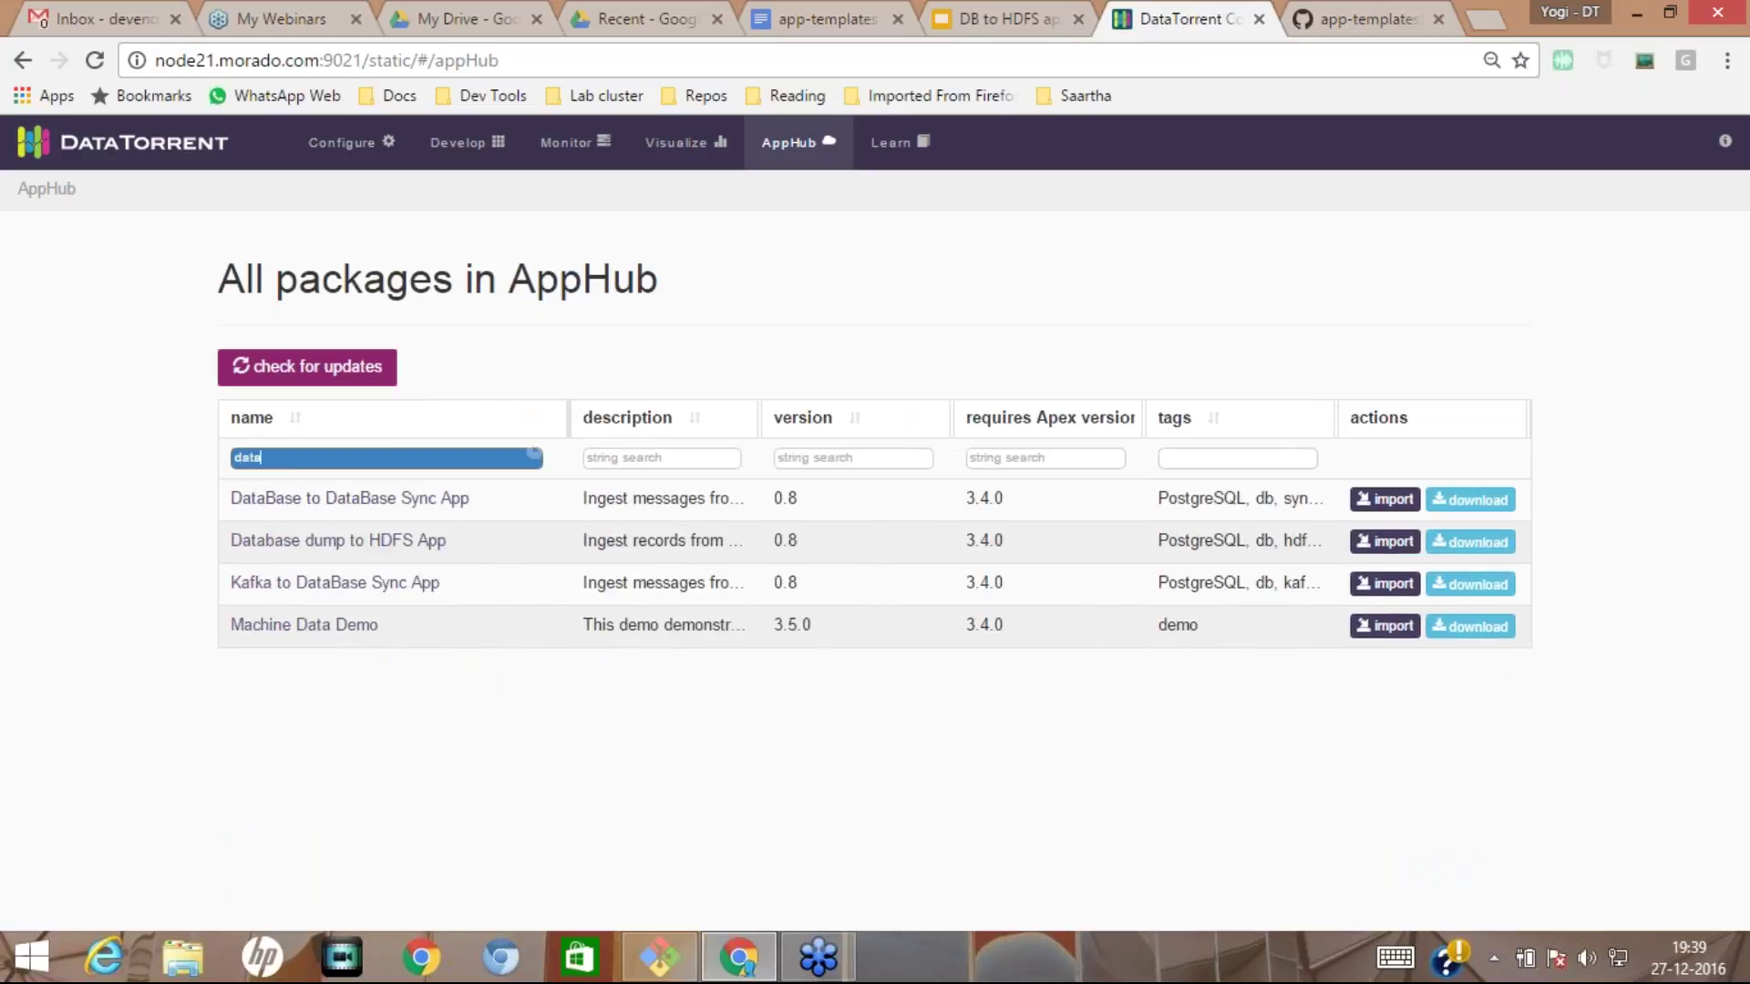
left_click_drag(445, 540, 235, 553)
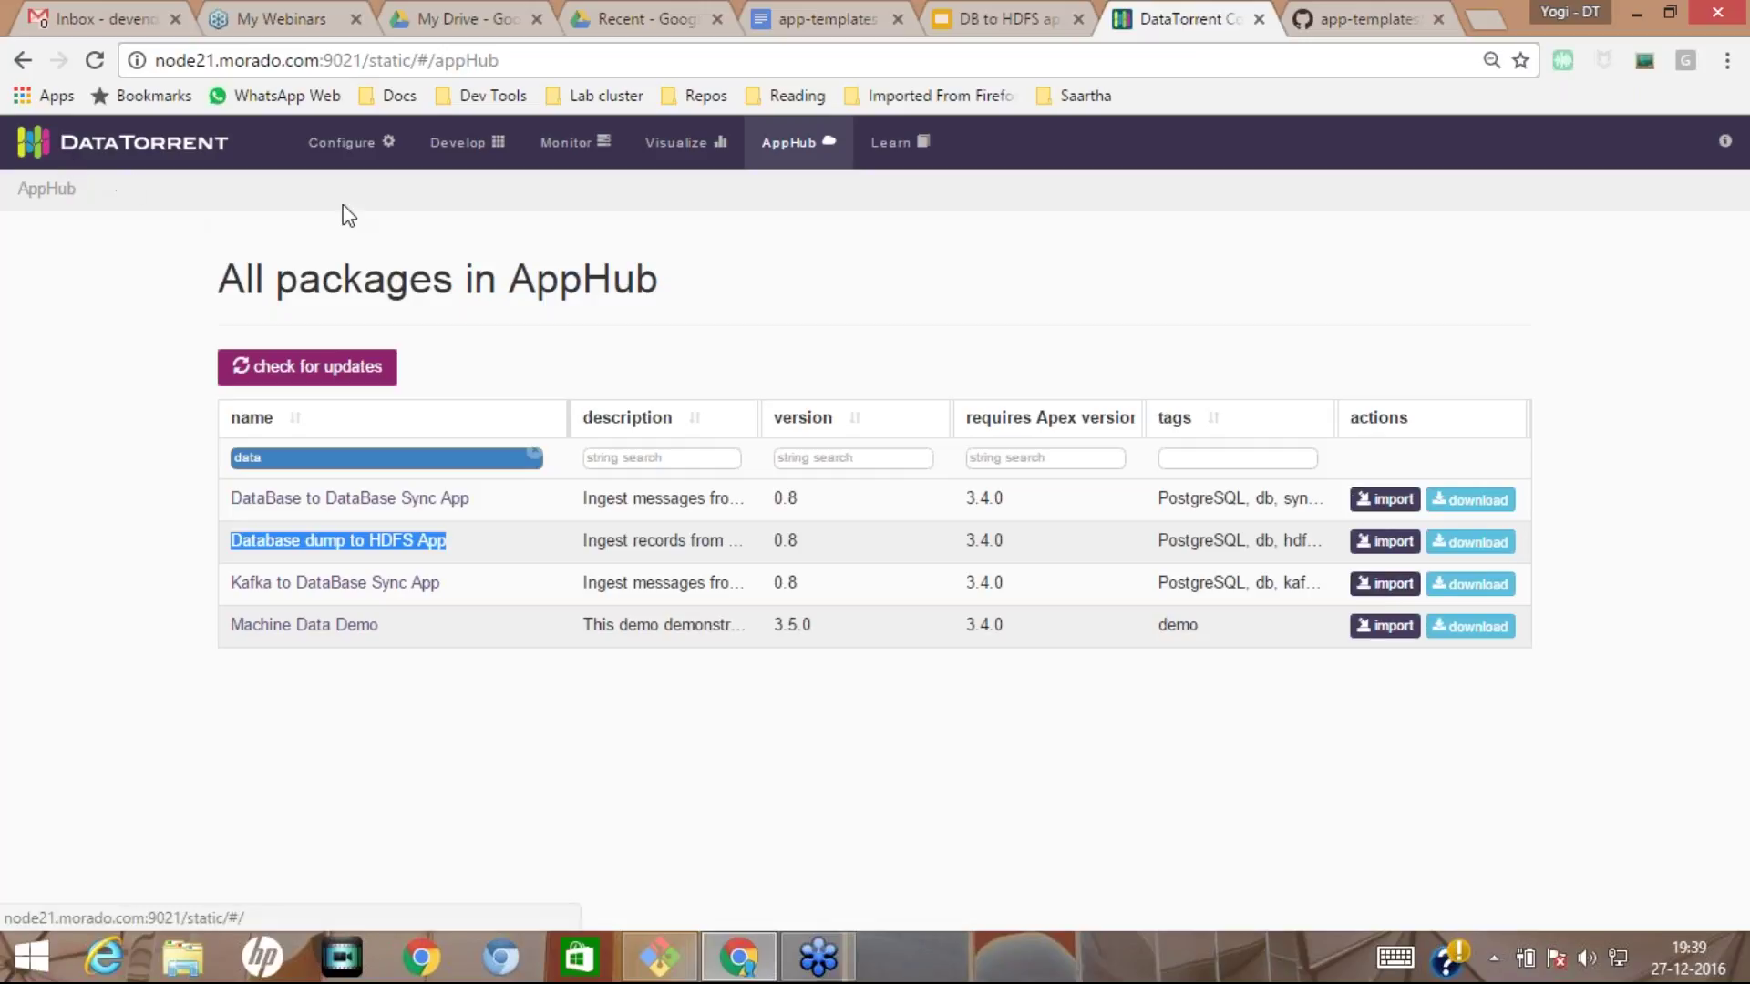
Start launching Database-to-HDFS-Sync from the developed application packages, keeping its default application name.
left_click(458, 149)
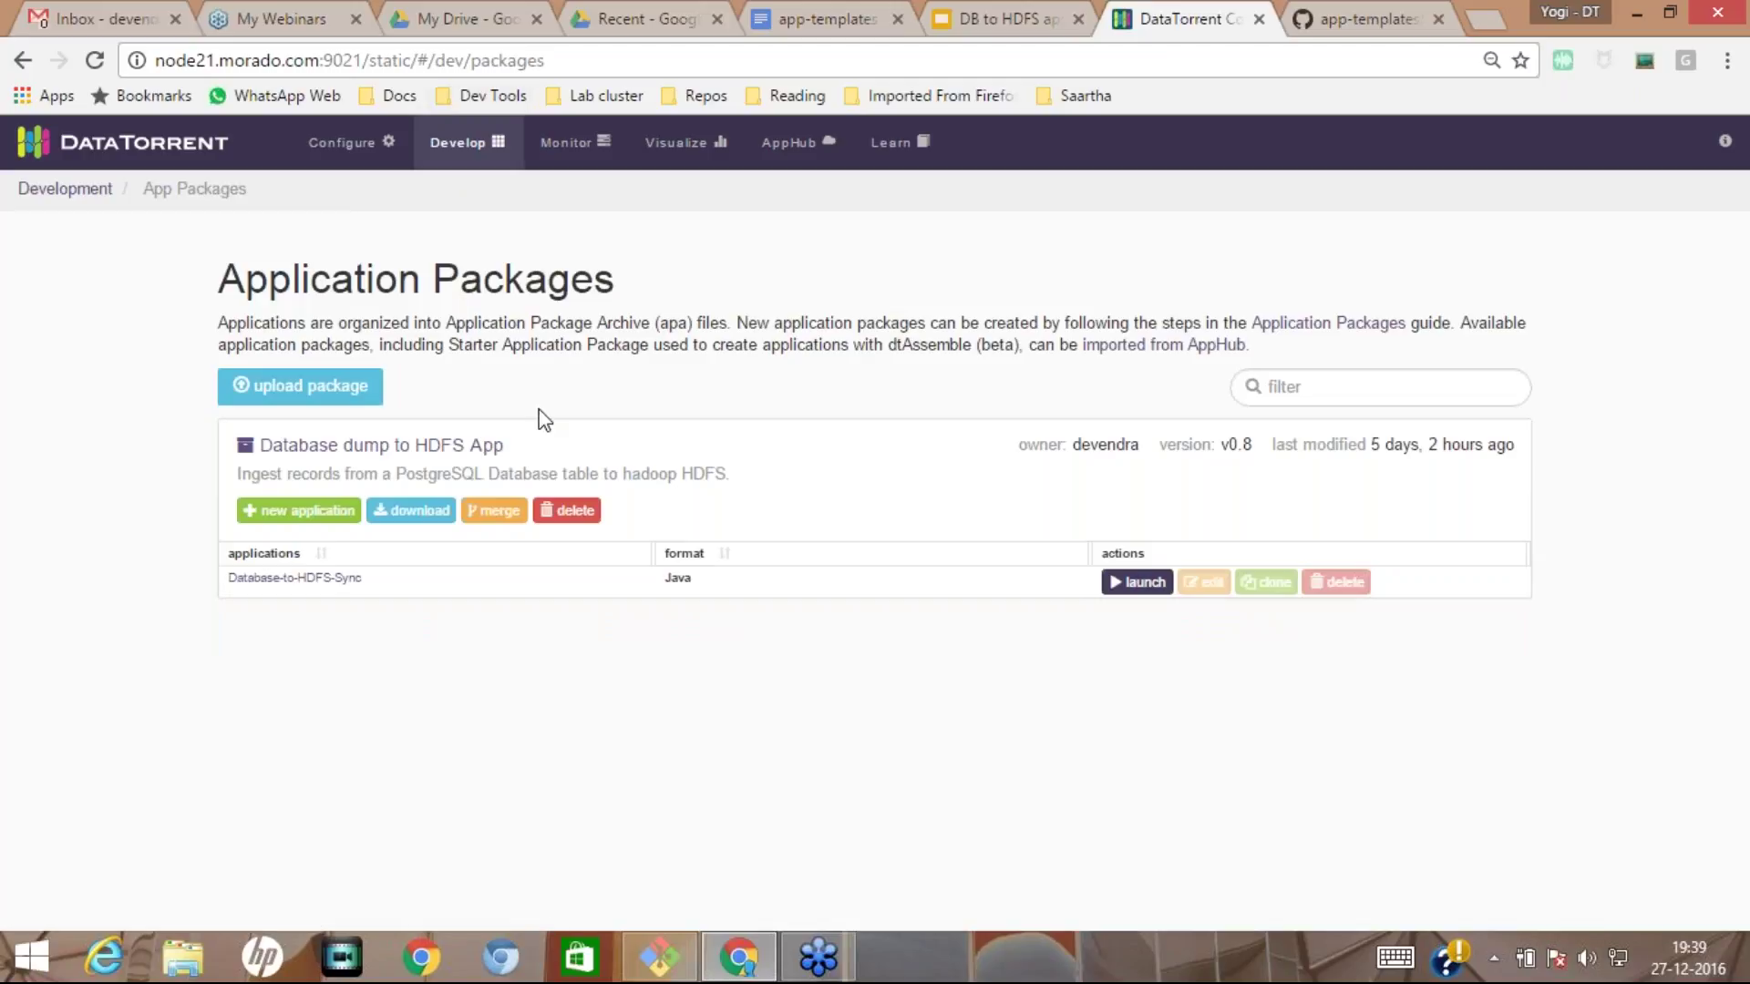
left_click(1140, 588)
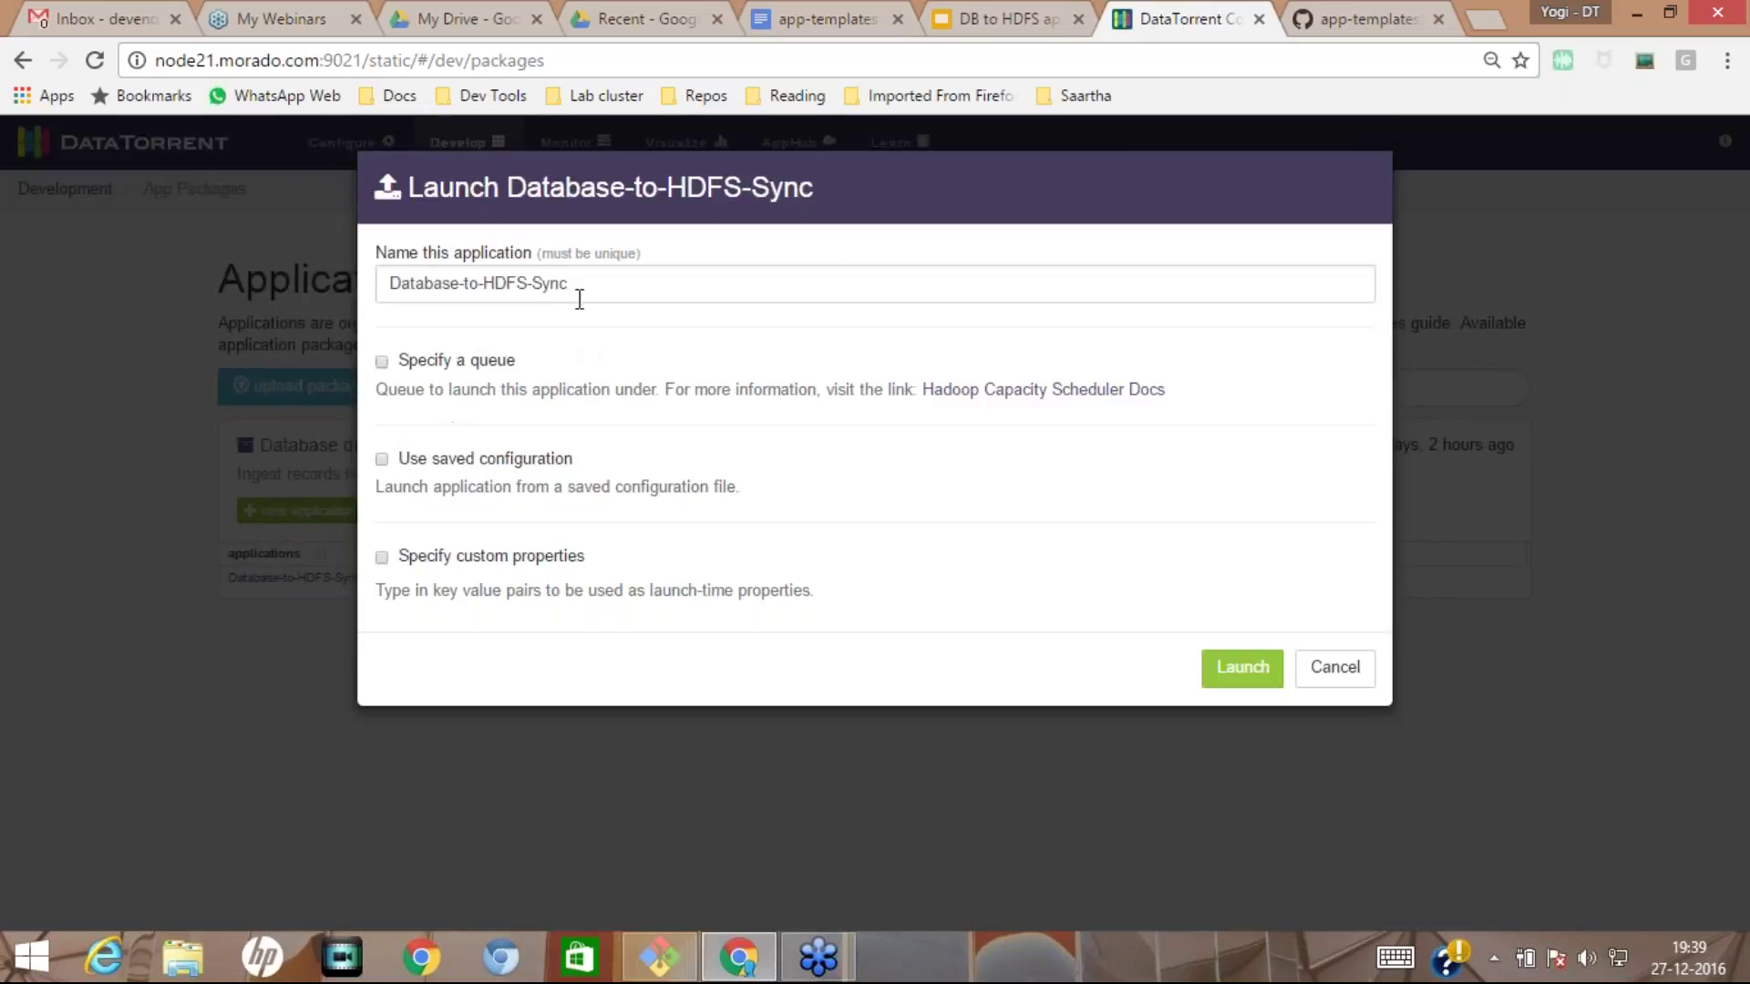
left_click_drag(568, 284, 208, 269)
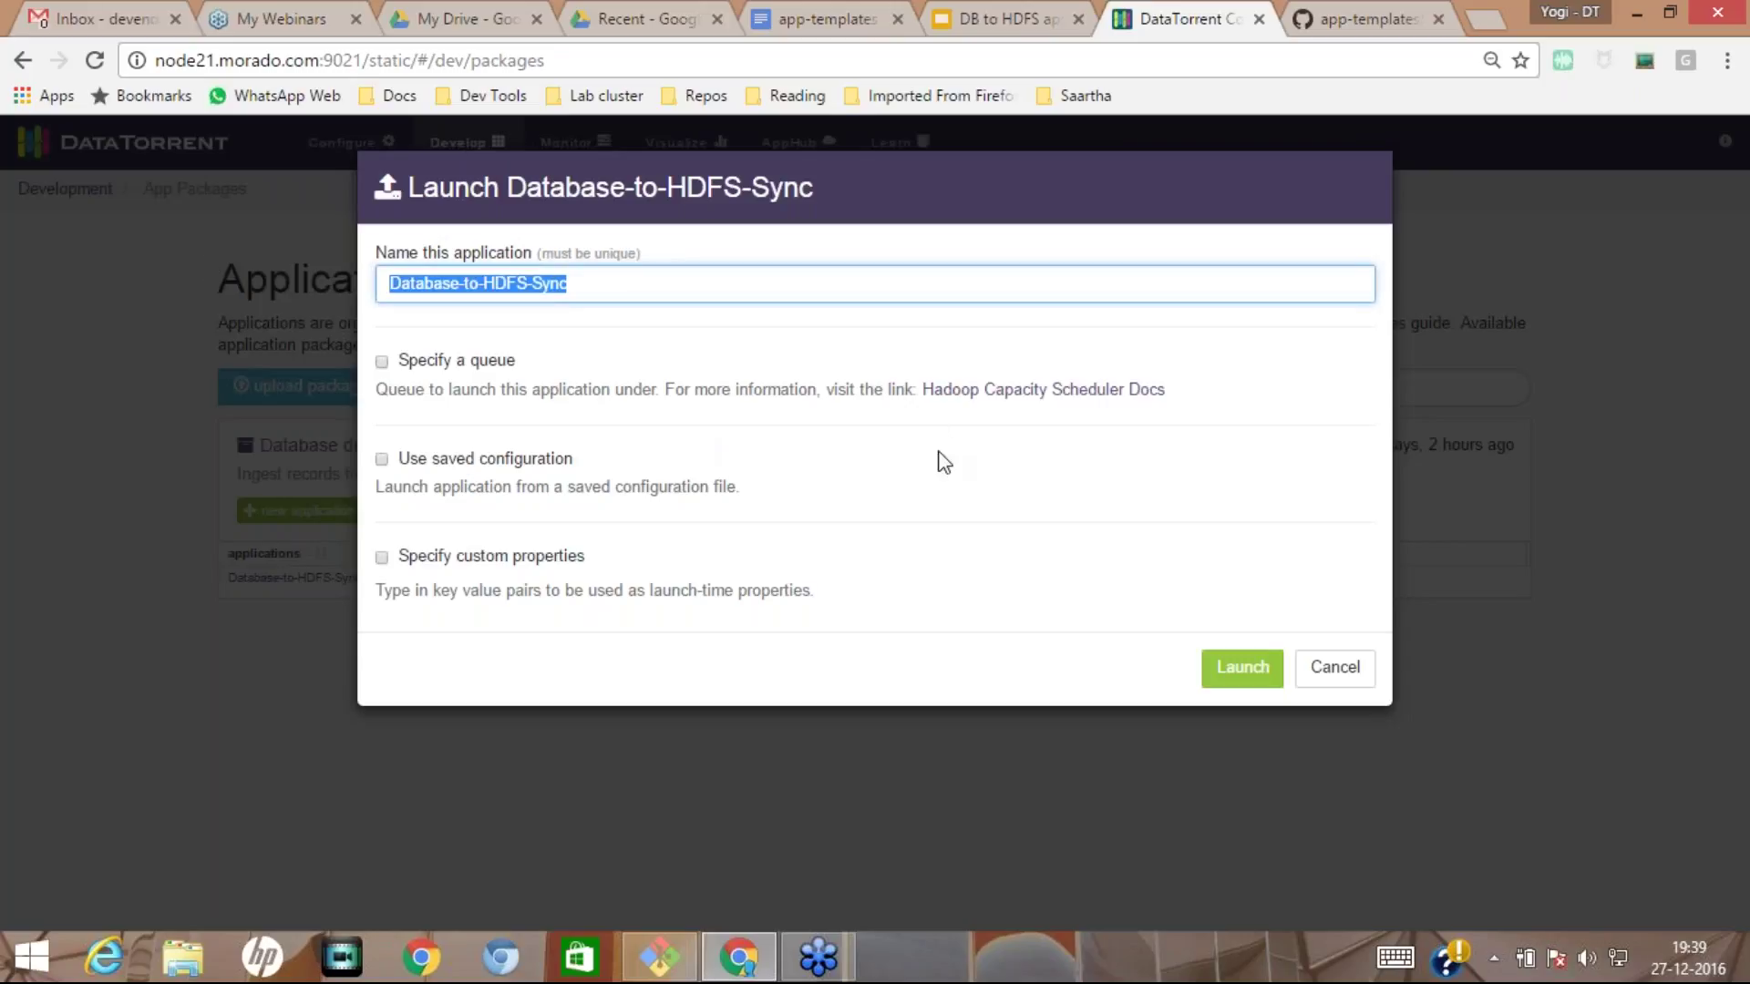
left_click(613, 282)
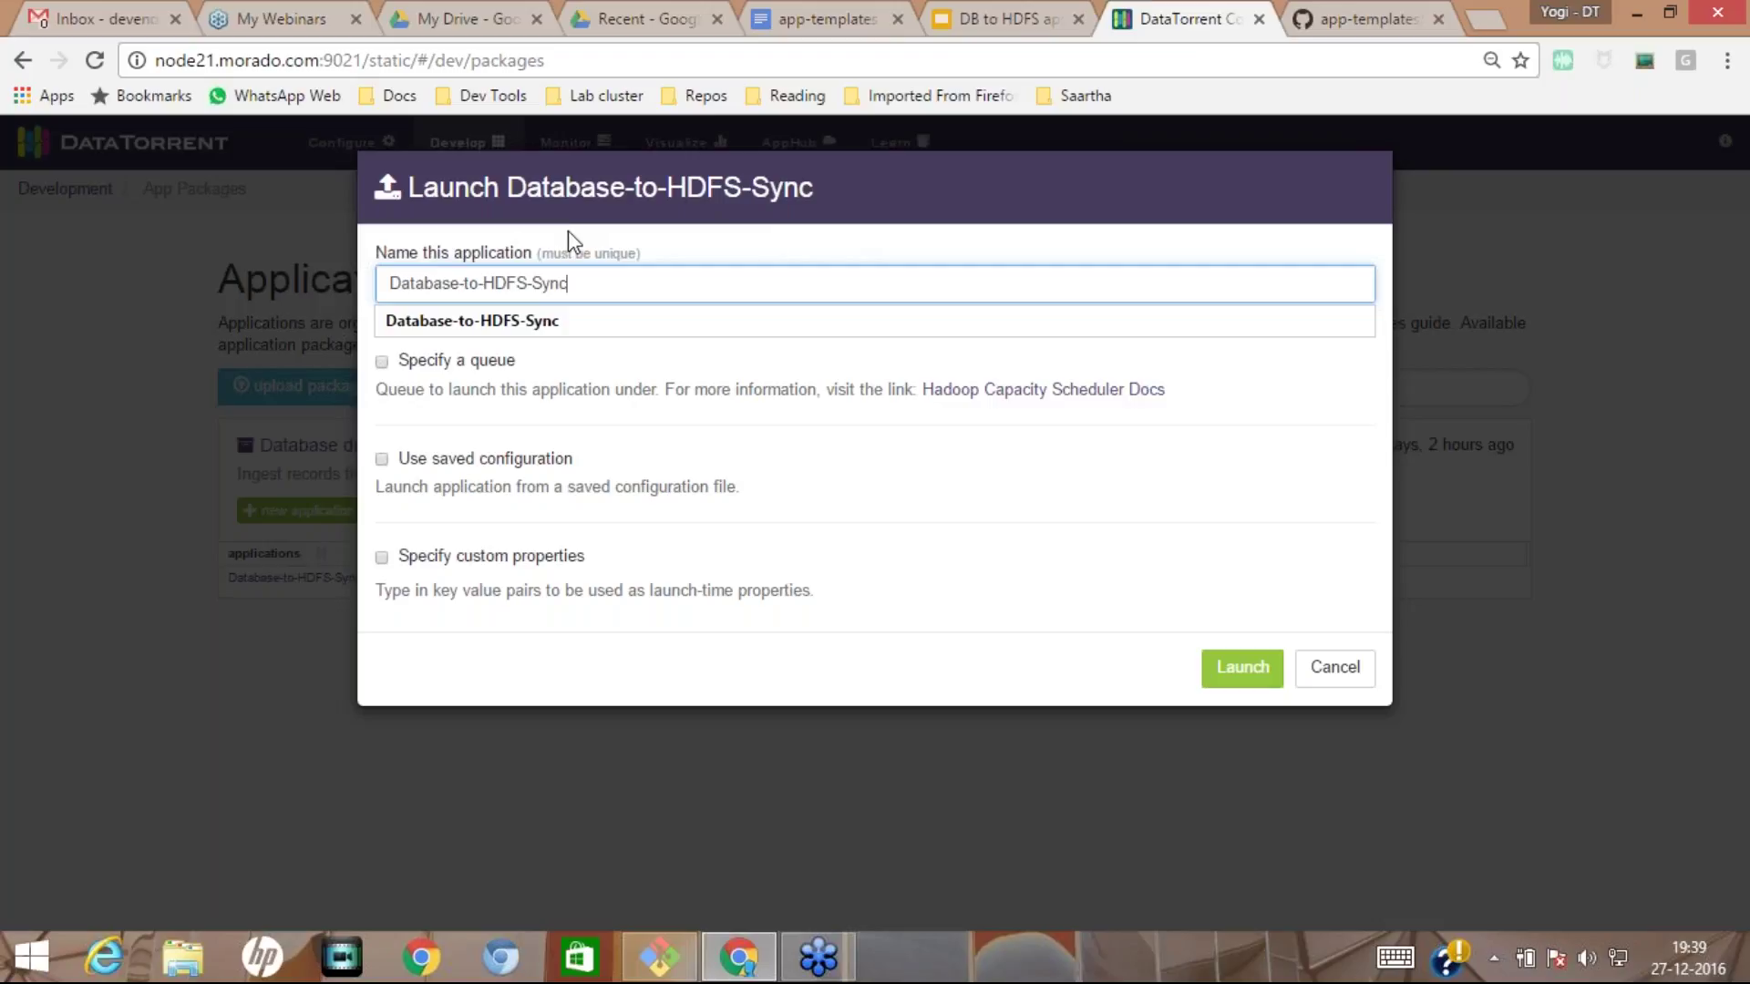
left_click(146, 264)
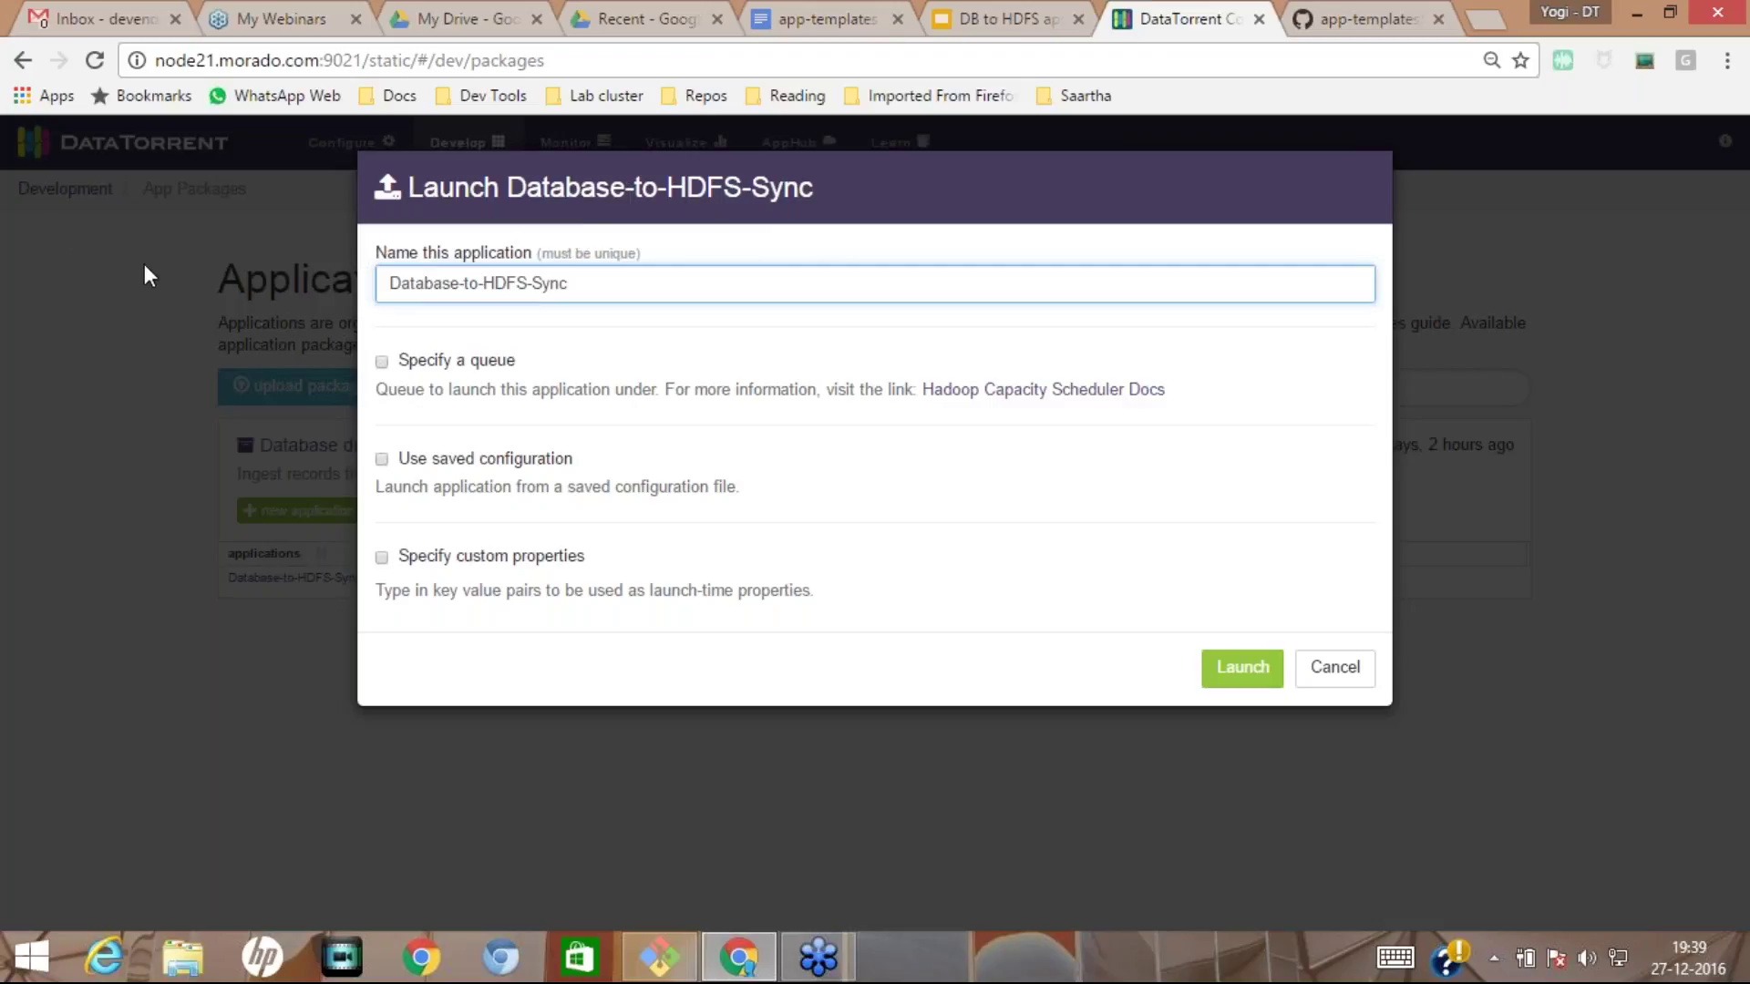
Use the saved configuration cluster-memory-conf.xml for the launch.
left_click(381, 459)
left_click(431, 491)
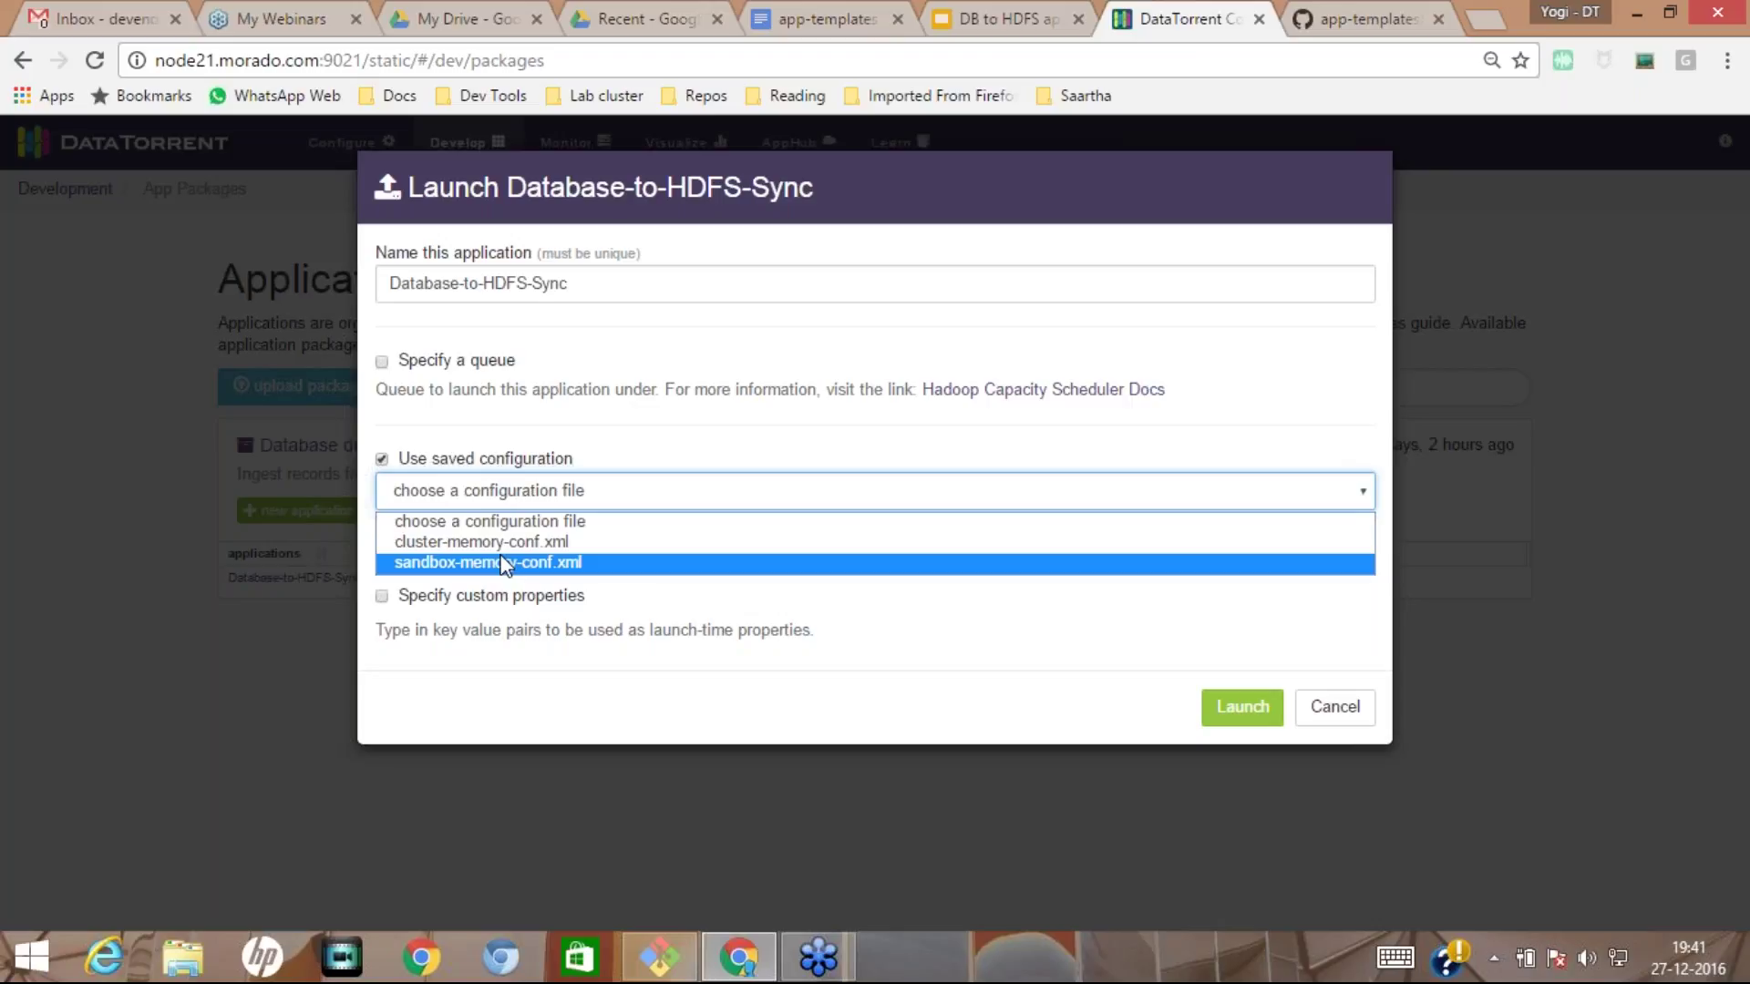
left_click(493, 543)
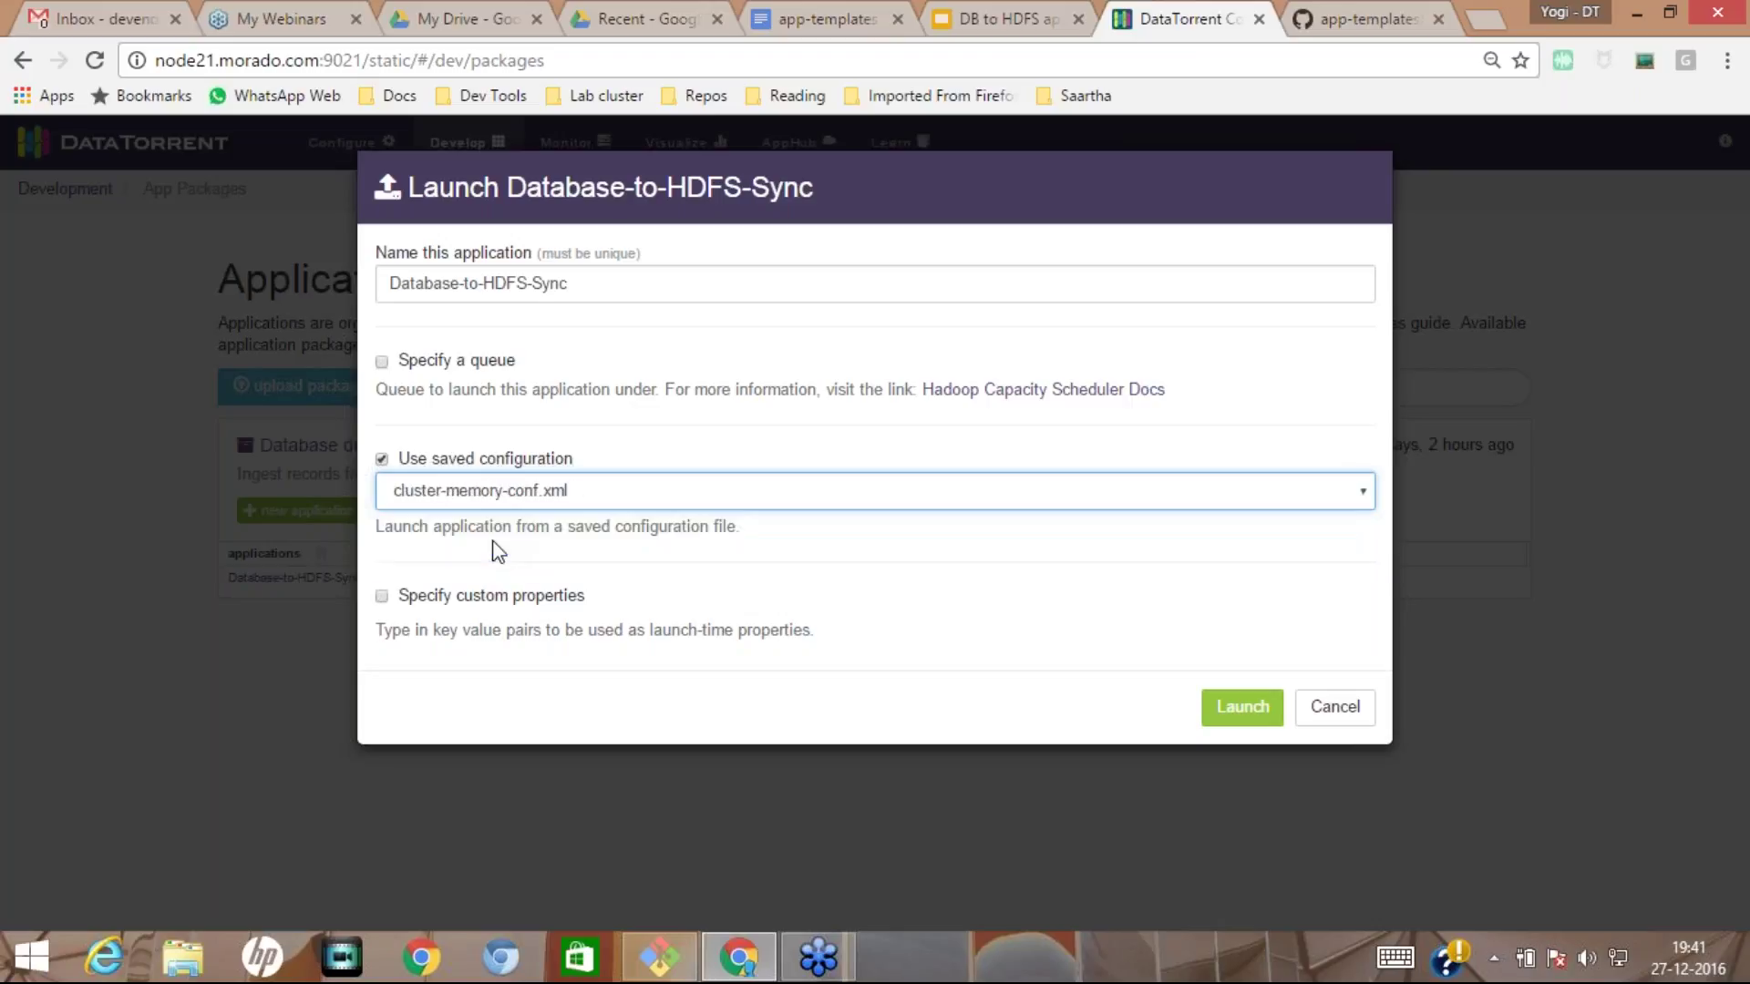
Enable custom launch properties and add the application's default properties.
left_click(382, 597)
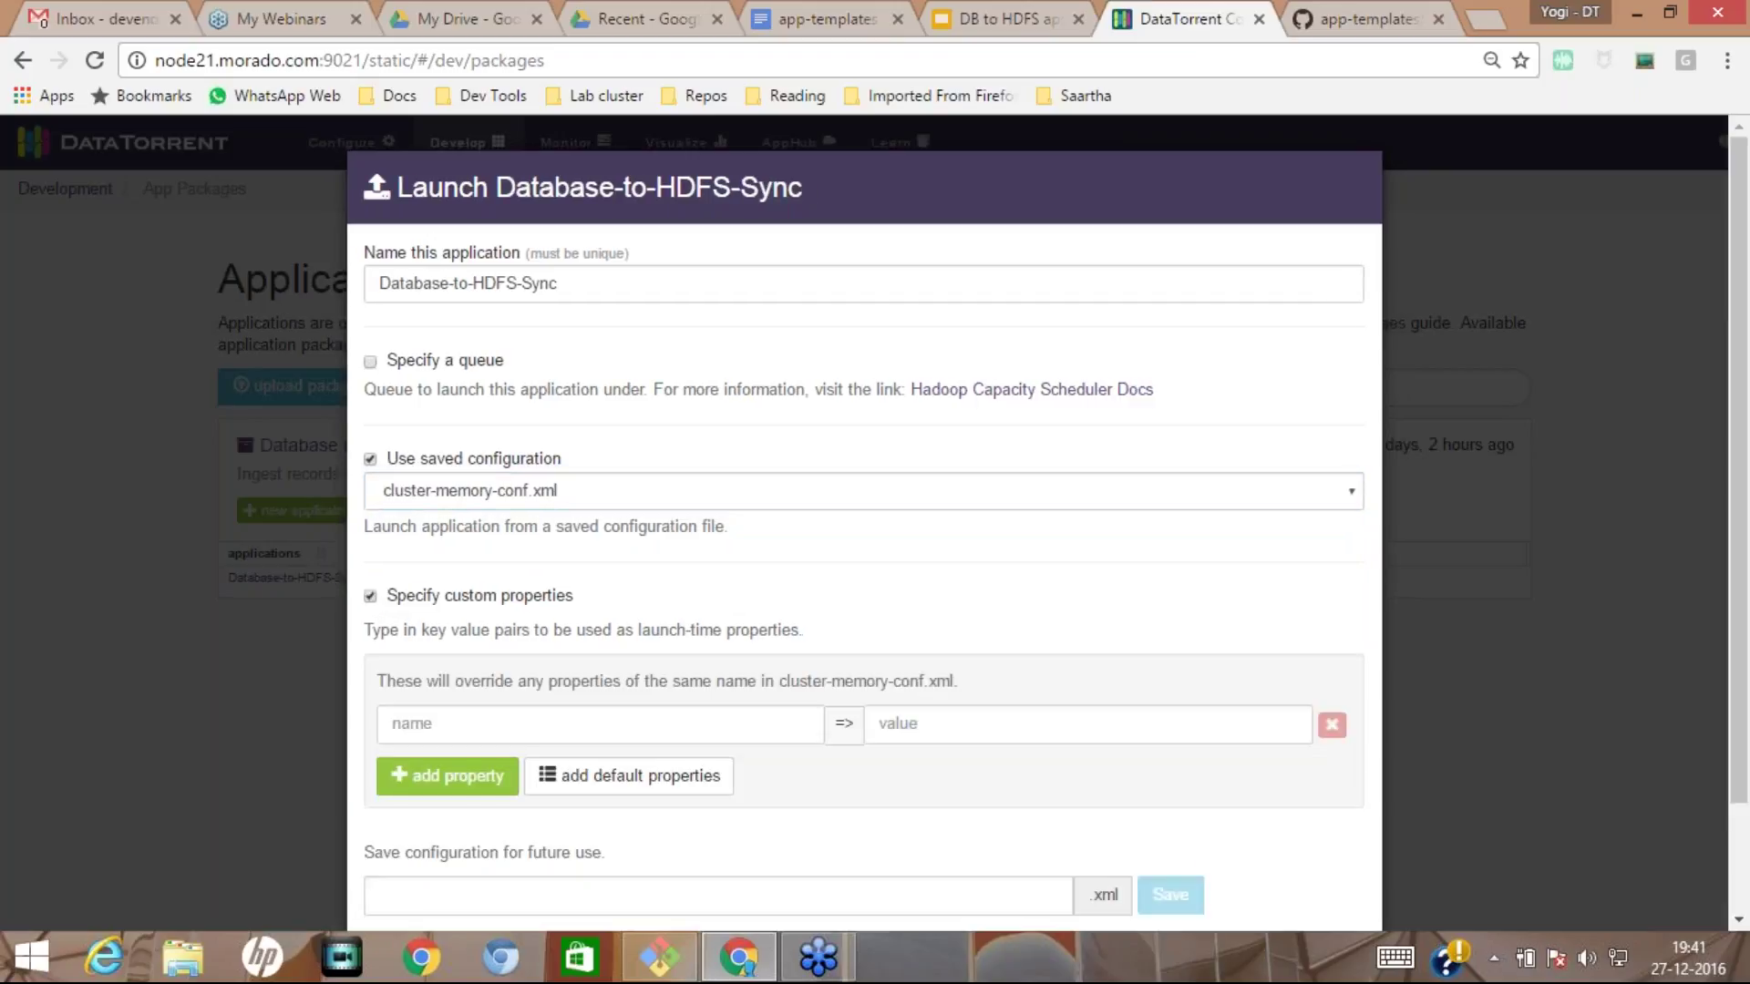
scroll(864, 547, "down", 2)
left_click(638, 642)
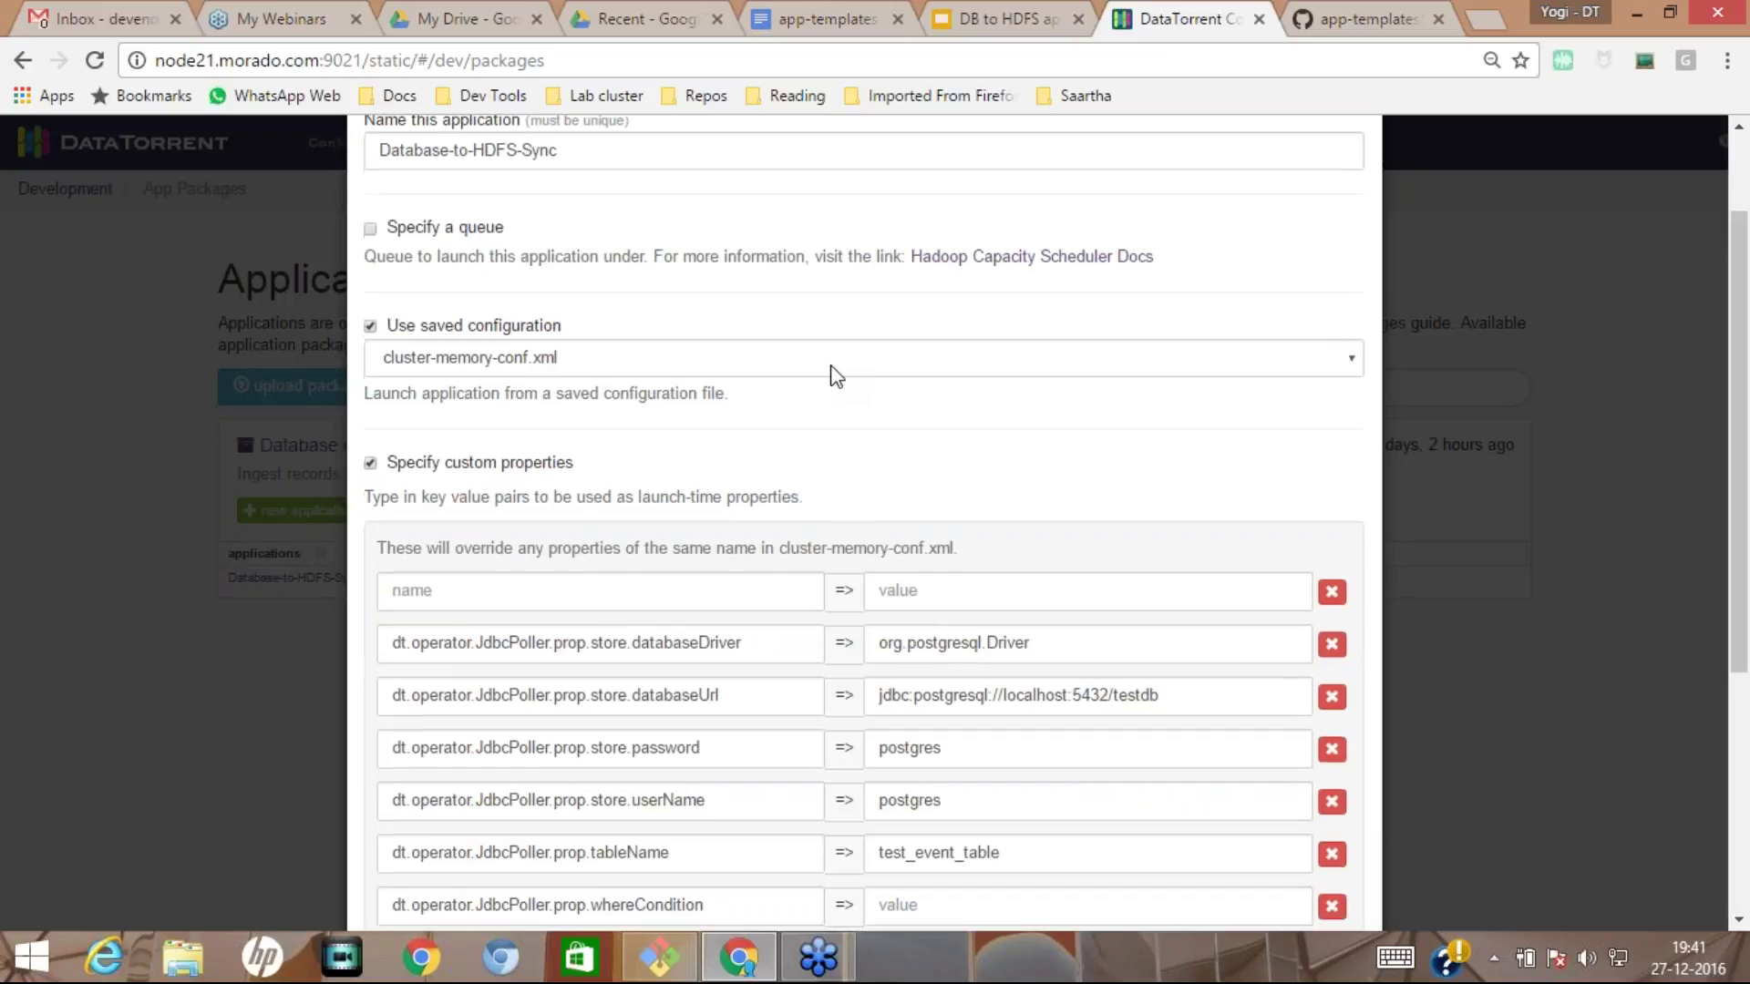
scroll(837, 376, "down", 4)
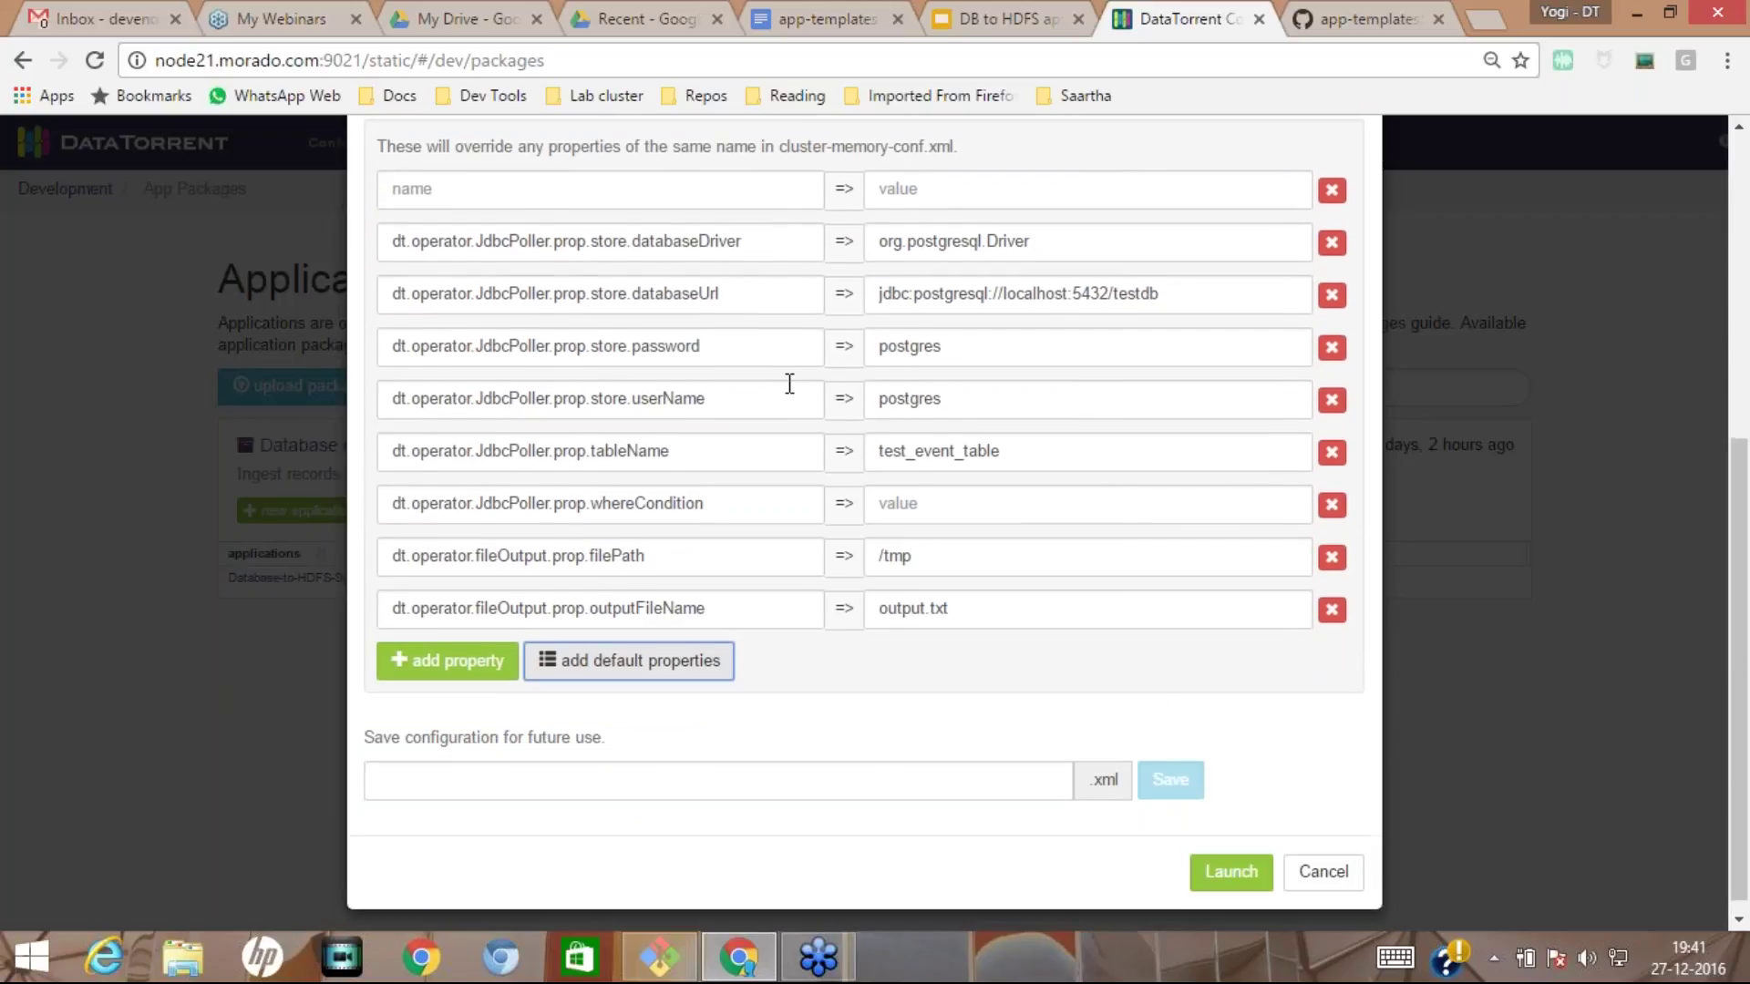
scroll(789, 383, "up", 2)
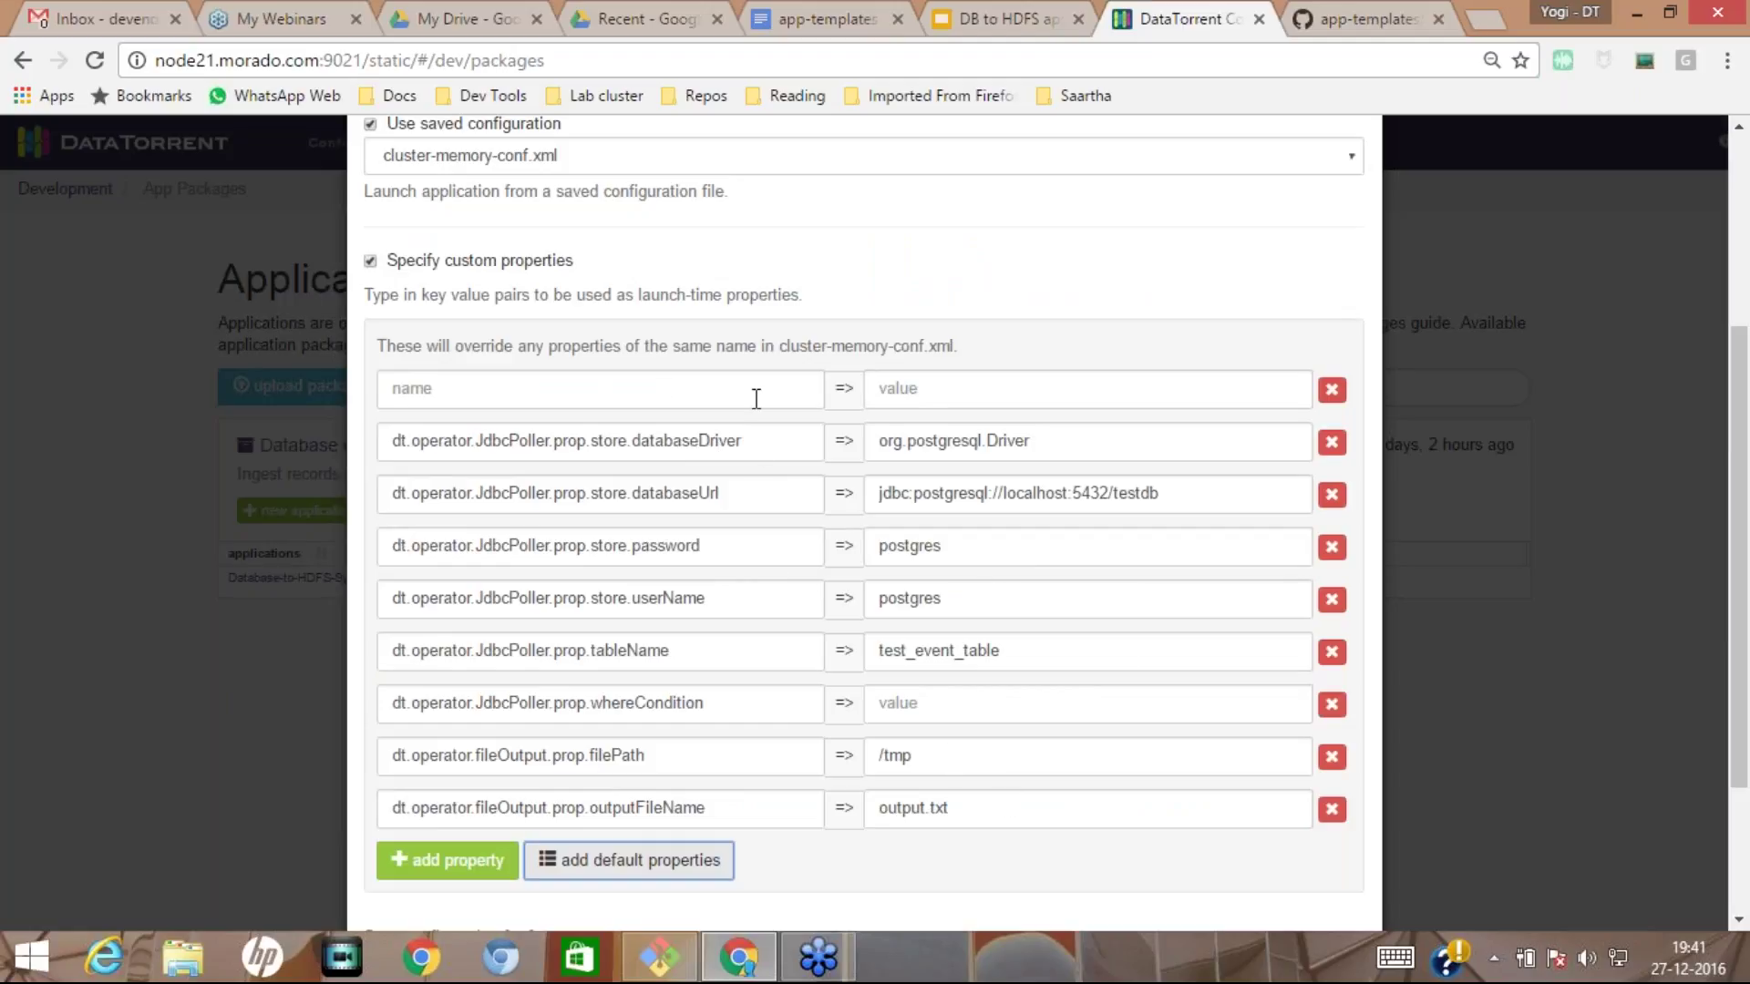
Examine the JdbcPoller store's database driver, the parts of its database URL, and its user name and password properties.
left_click_drag(878, 441, 1249, 428)
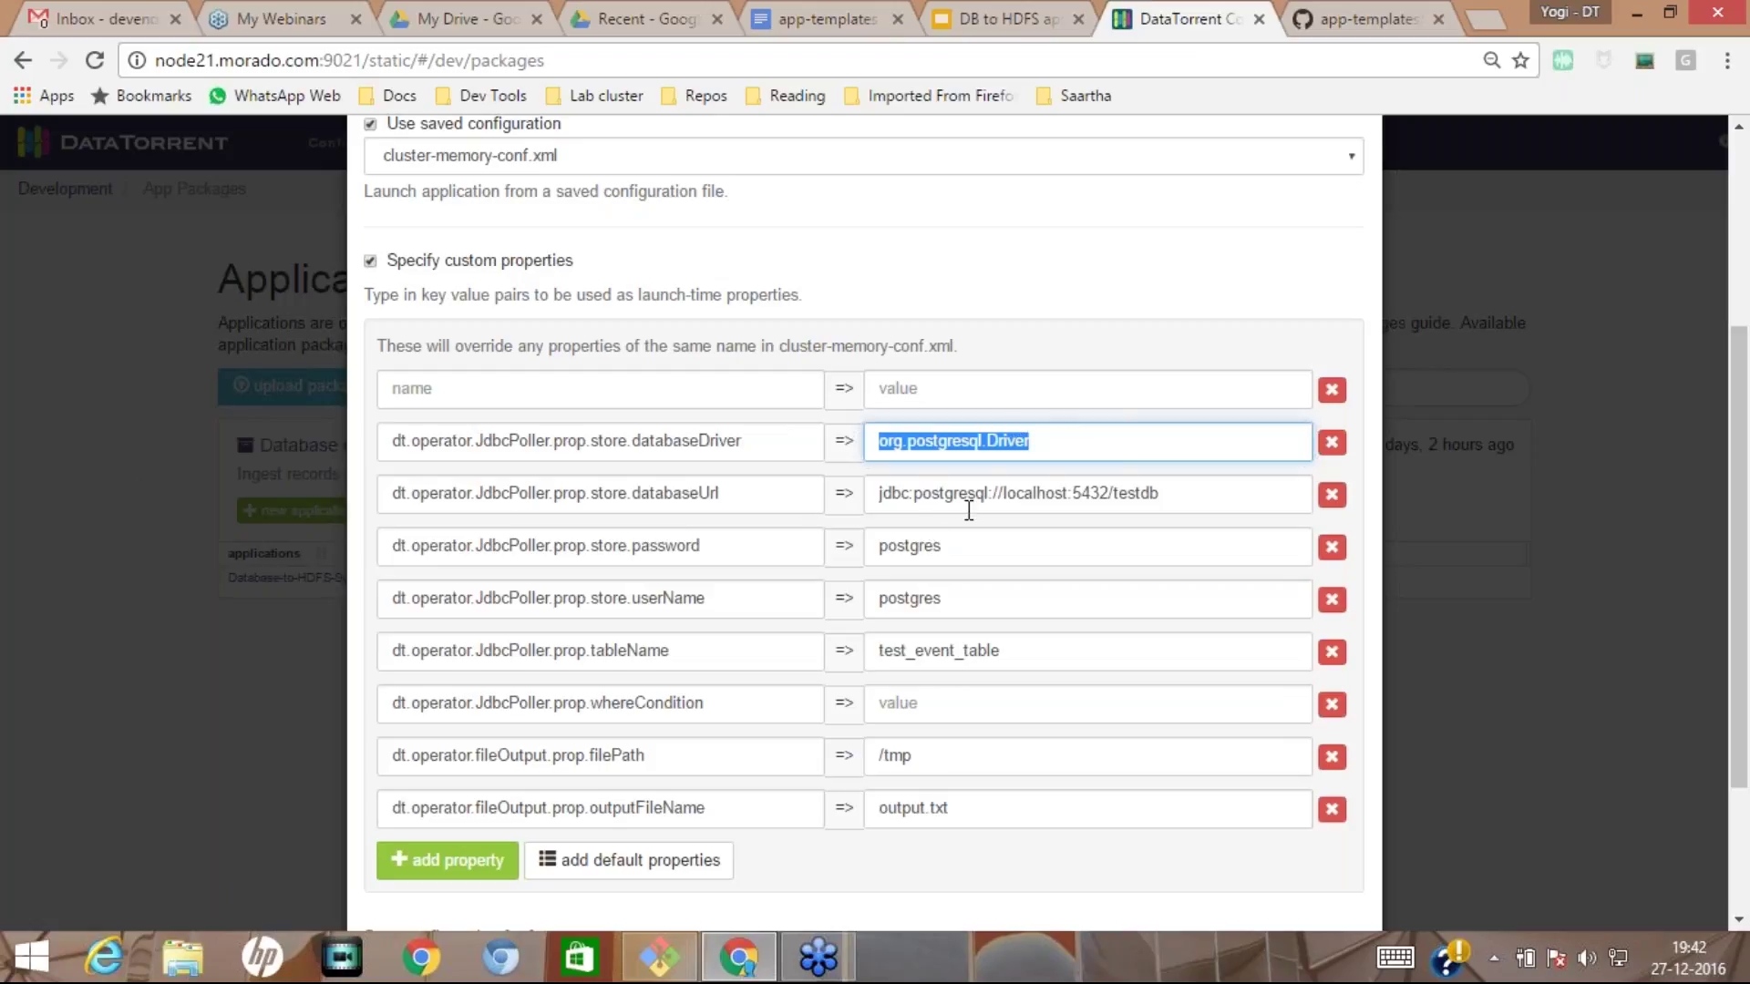
left_click(1191, 494)
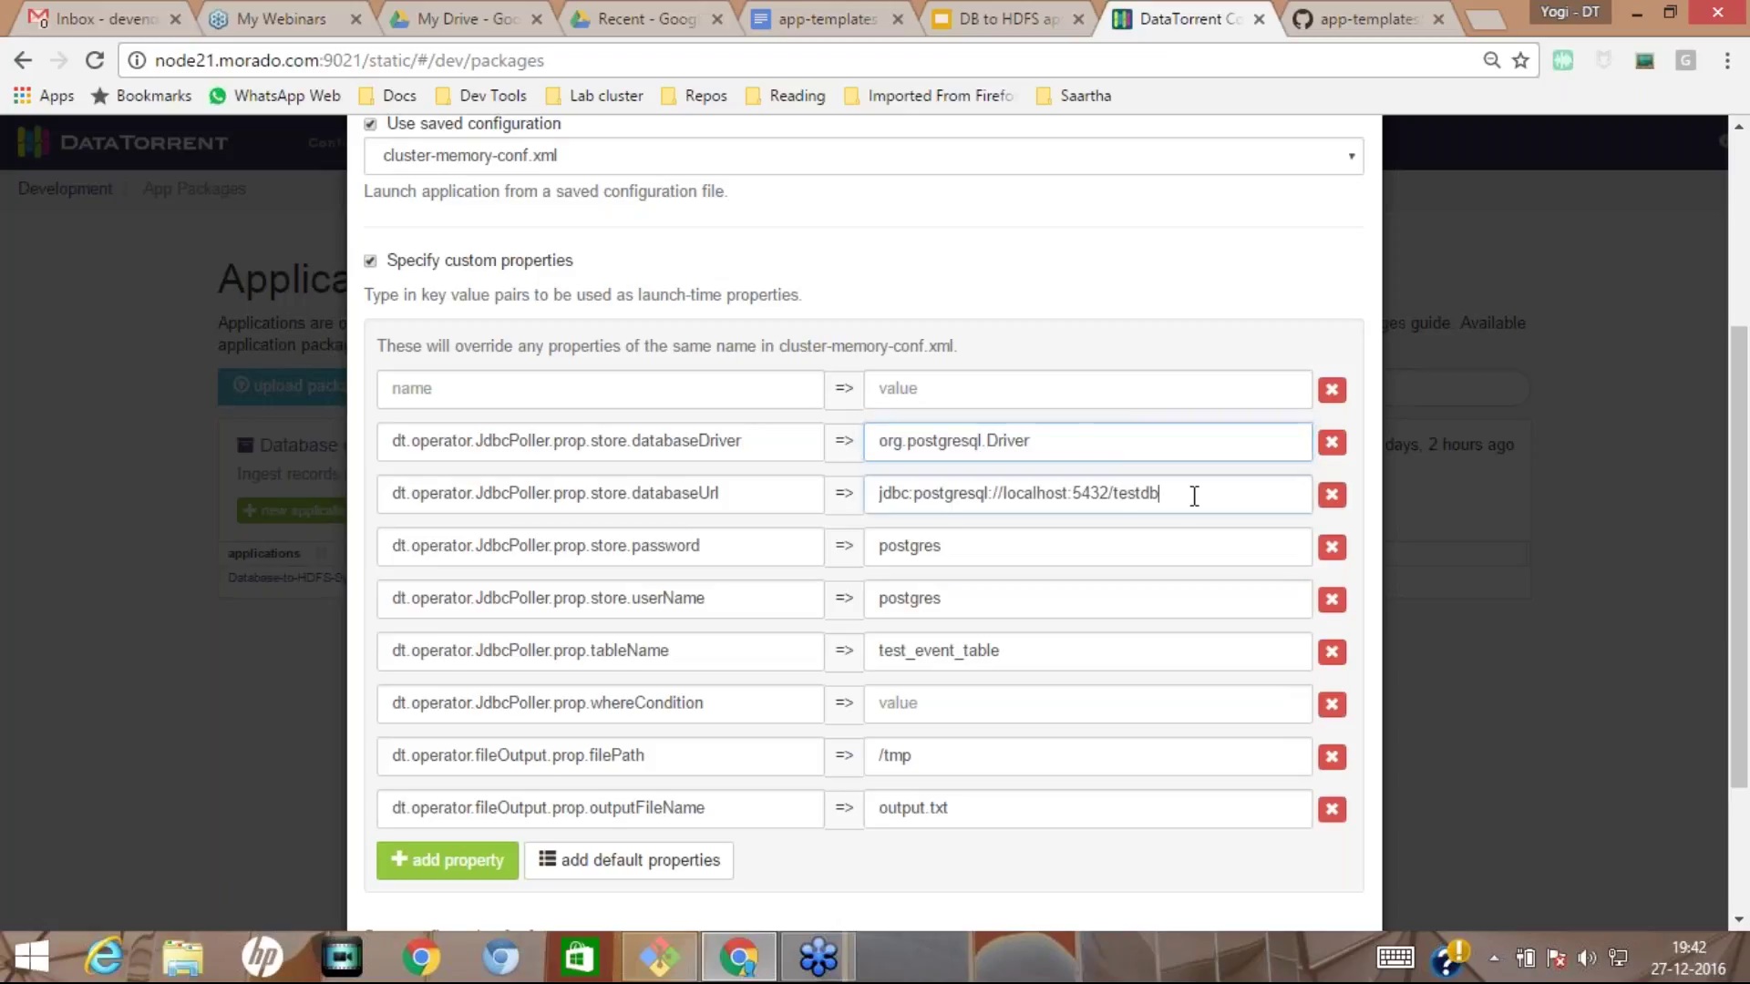
key("ctrl+a")
double_click(1036, 484)
double_click(1085, 484)
double_click(1138, 483)
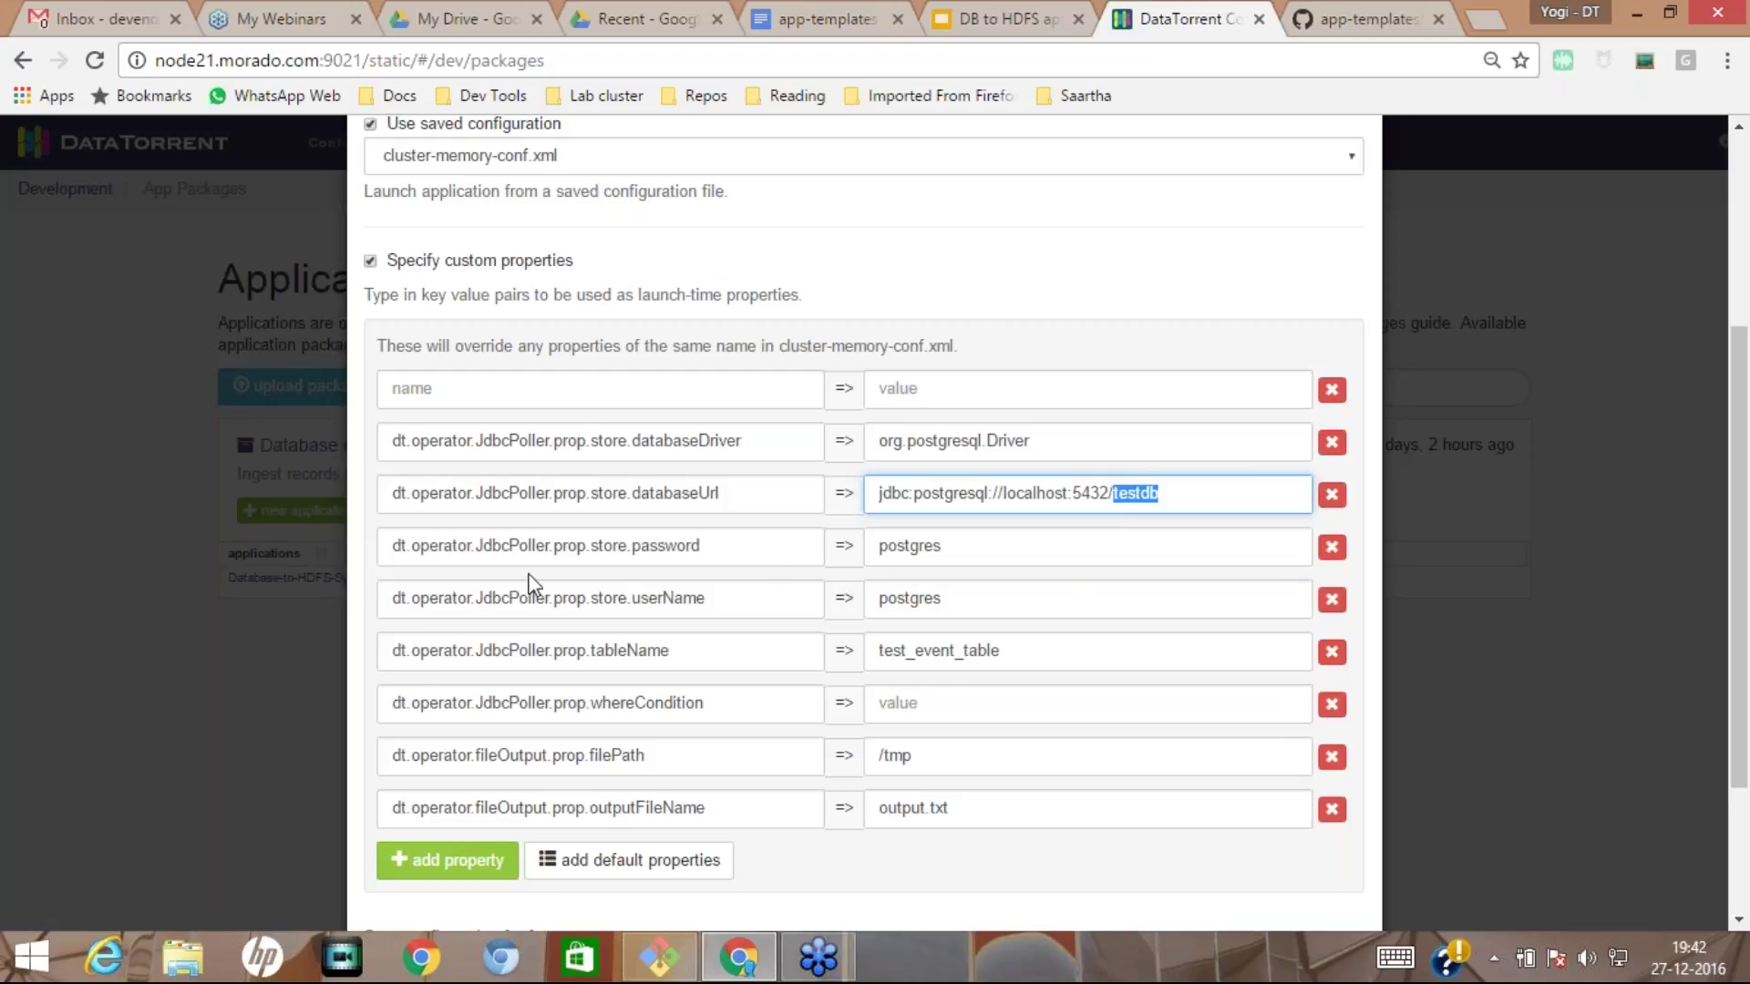
key("Right")
double_click(903, 597)
double_click(902, 547)
double_click(1032, 492)
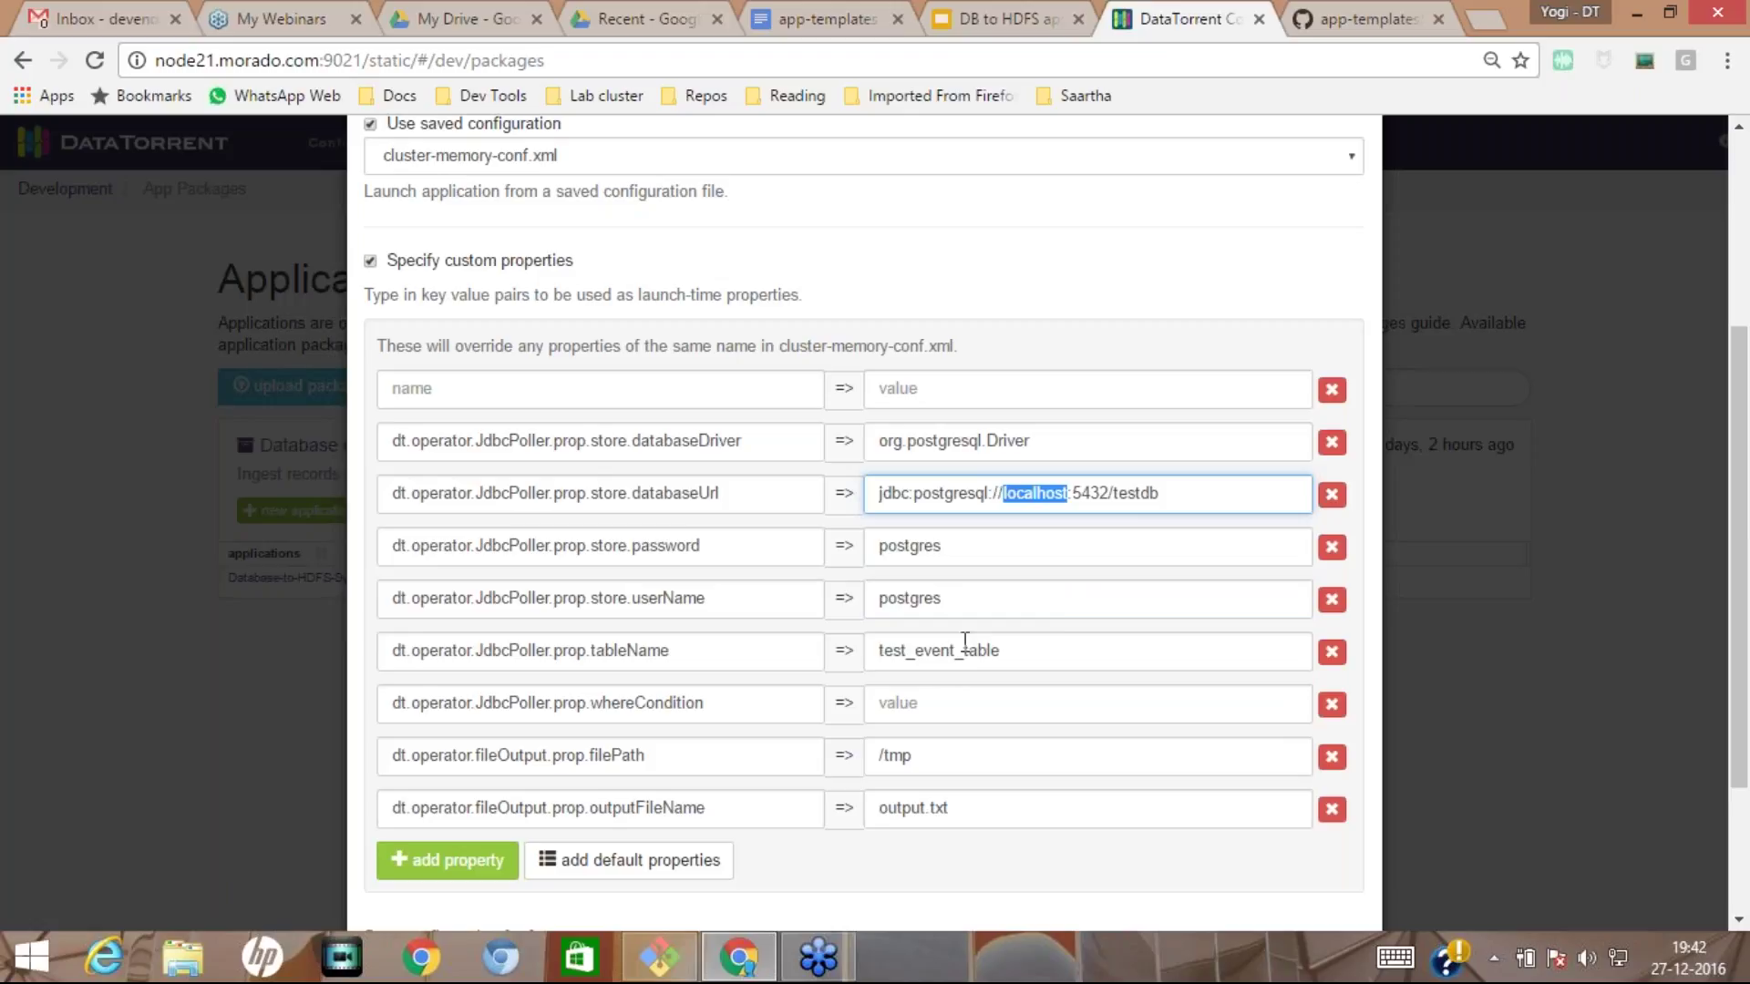
Examine the JdbcPoller tableName and whereCondition properties.
left_click(1060, 636)
double_click(1060, 636)
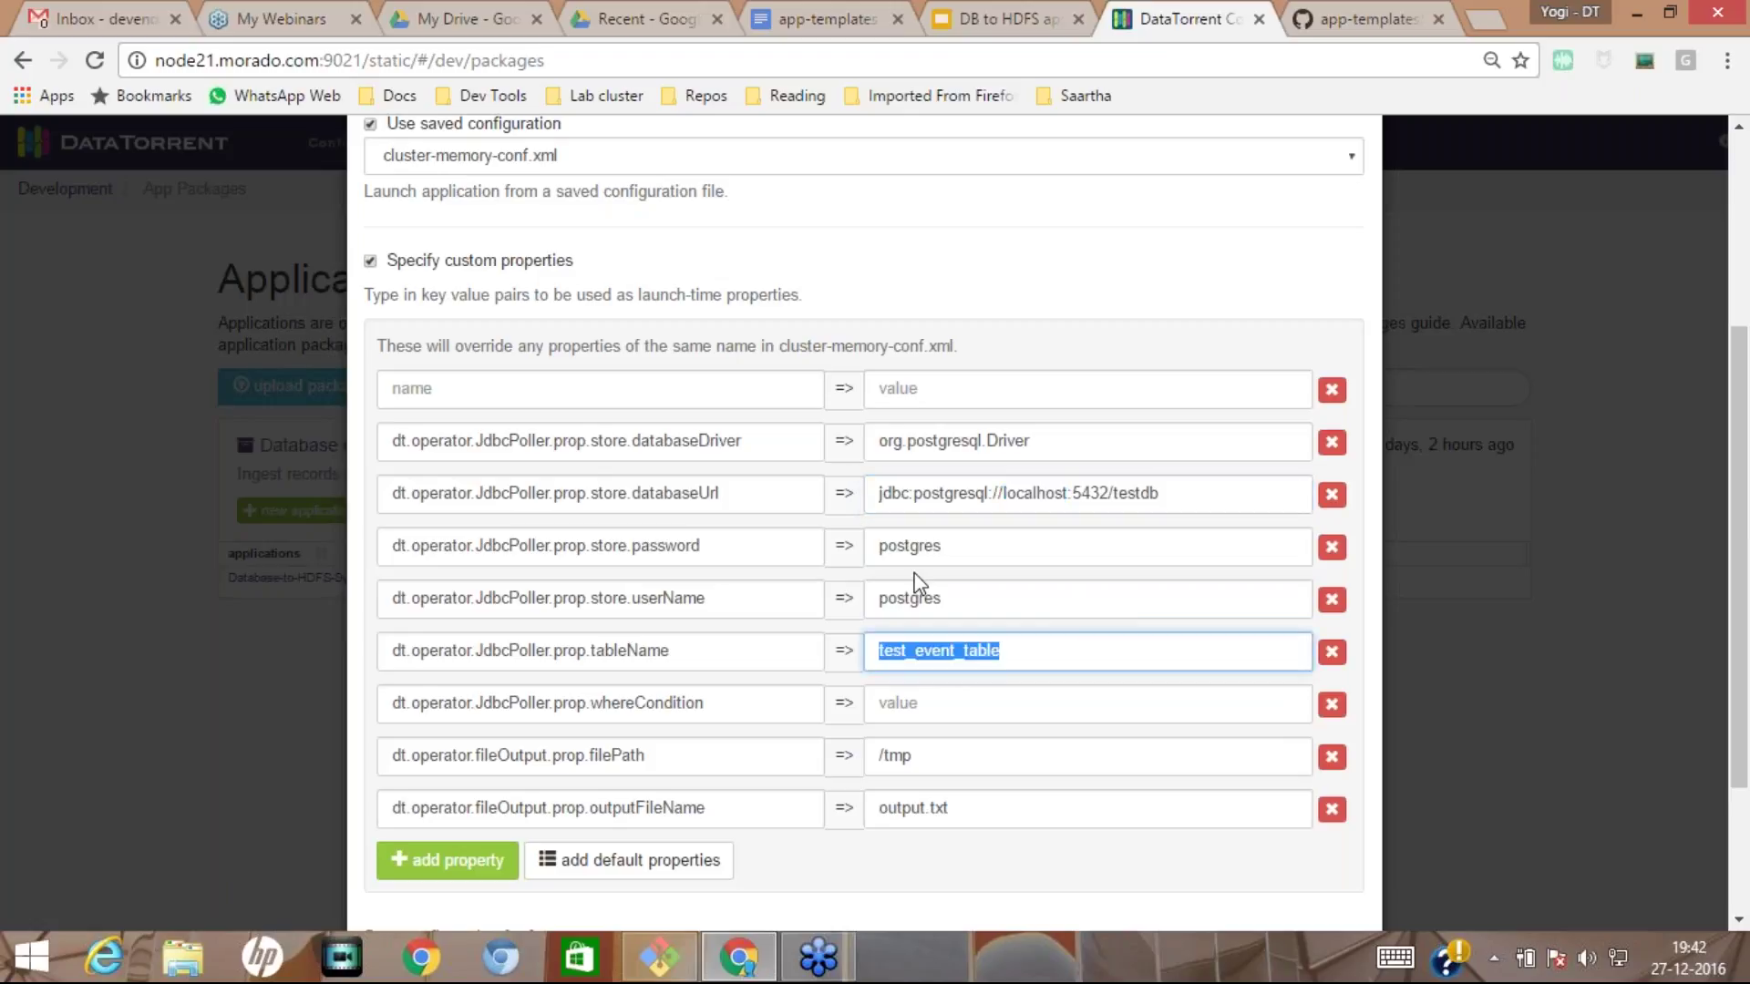
left_click_drag(588, 702, 801, 703)
left_click(898, 702)
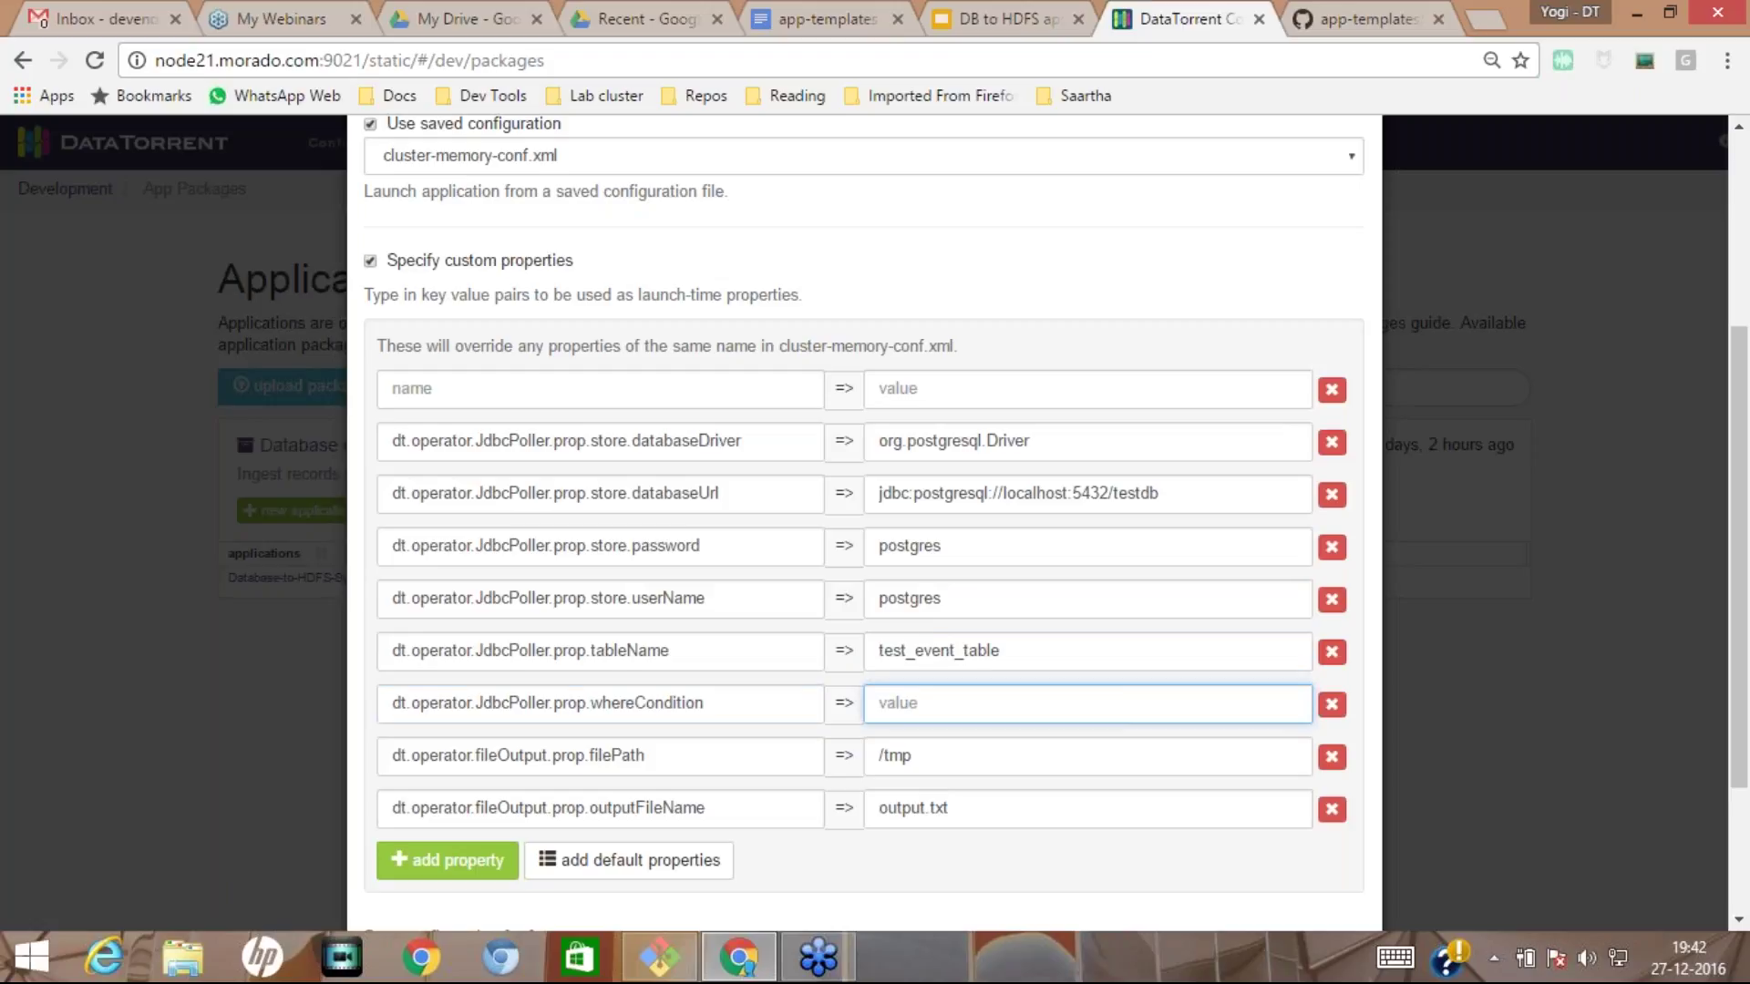
left_click_drag(880, 654, 1160, 625)
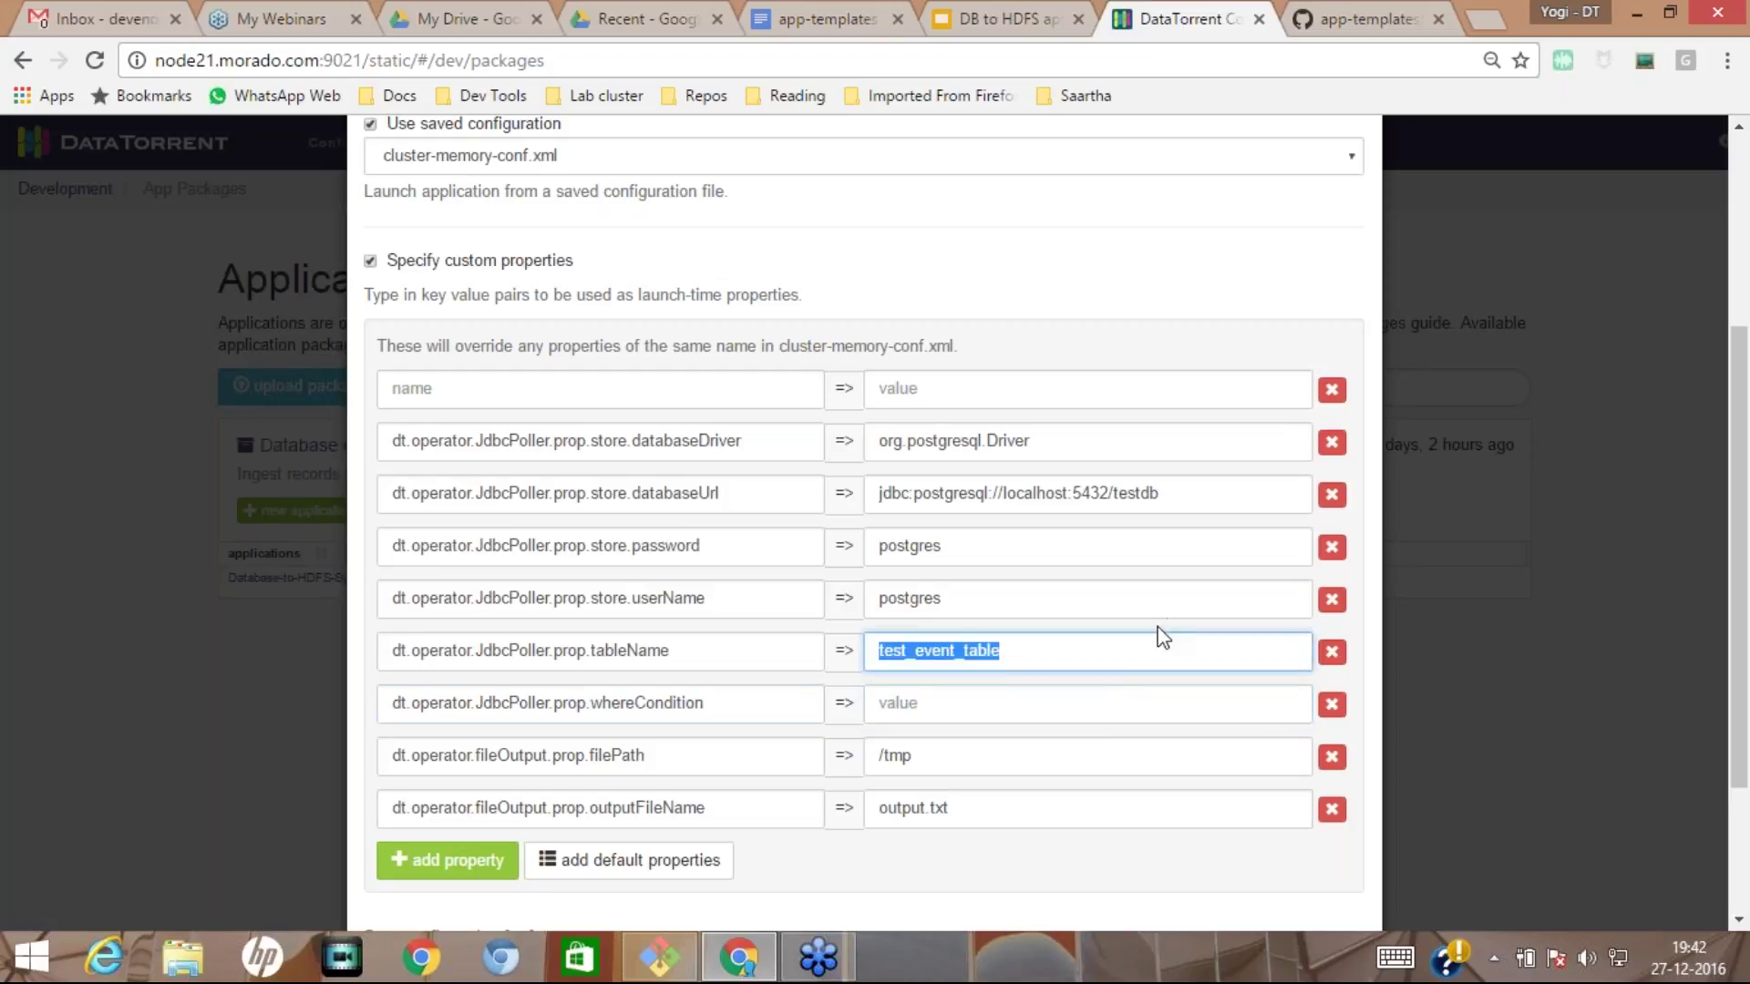
left_click(889, 706)
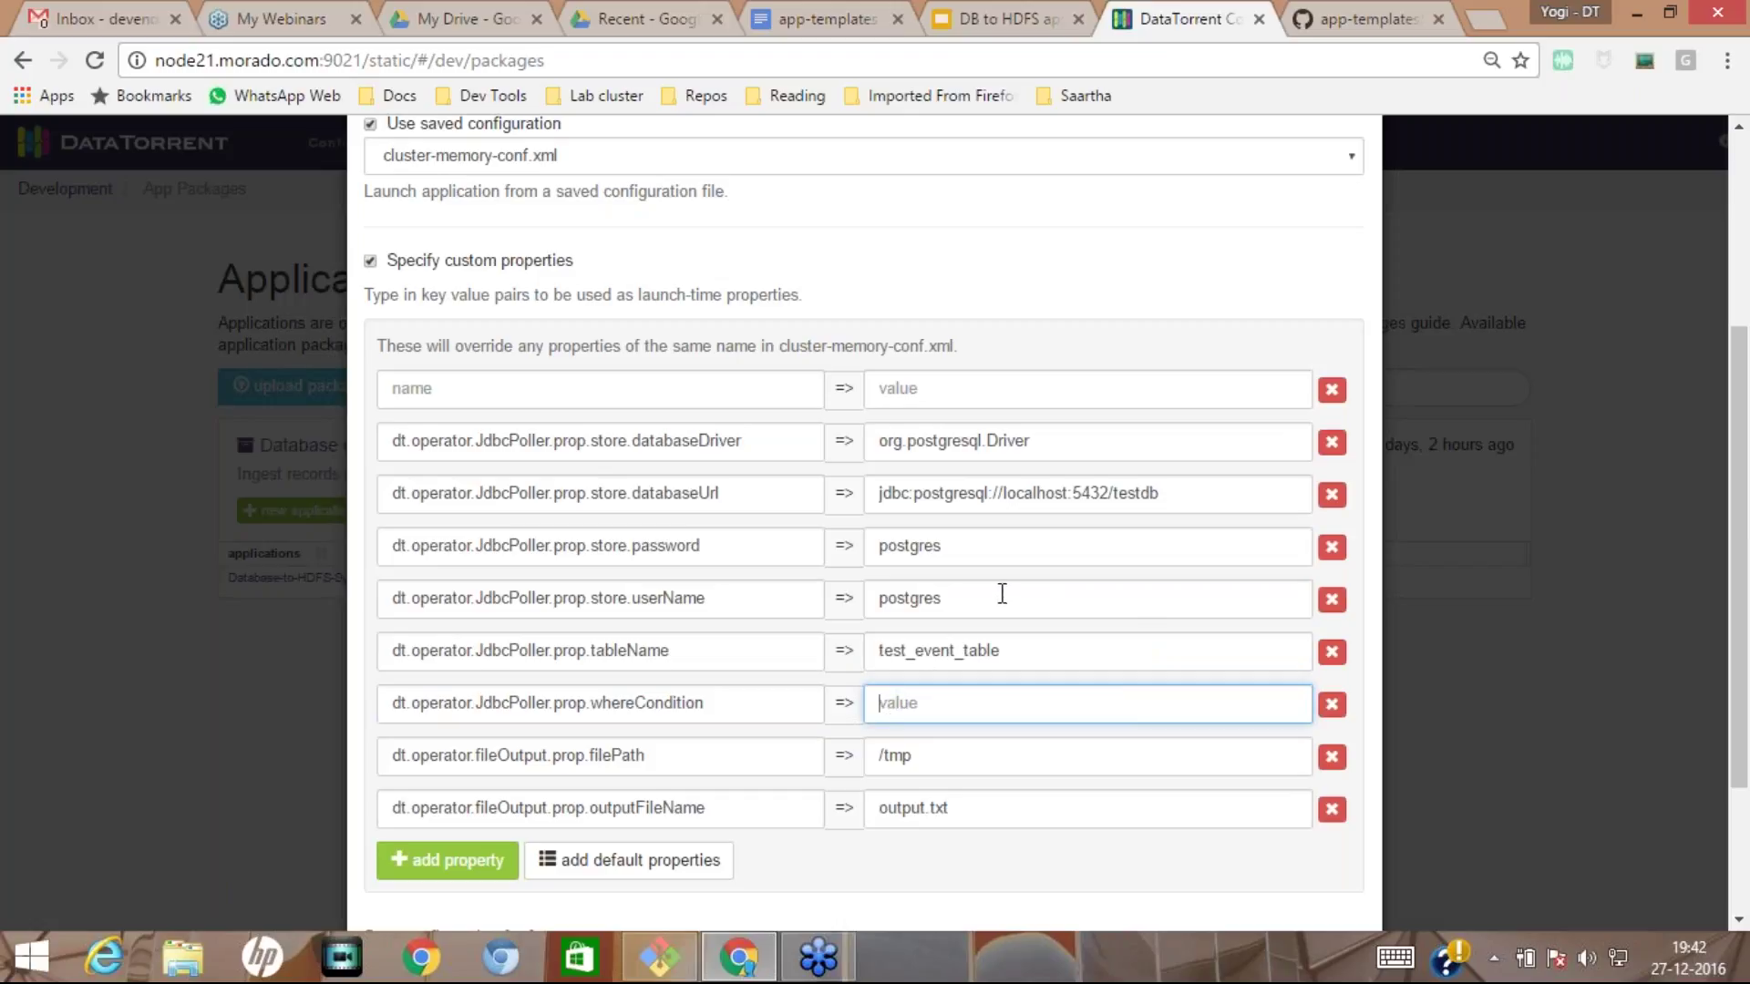
double_click(943, 651)
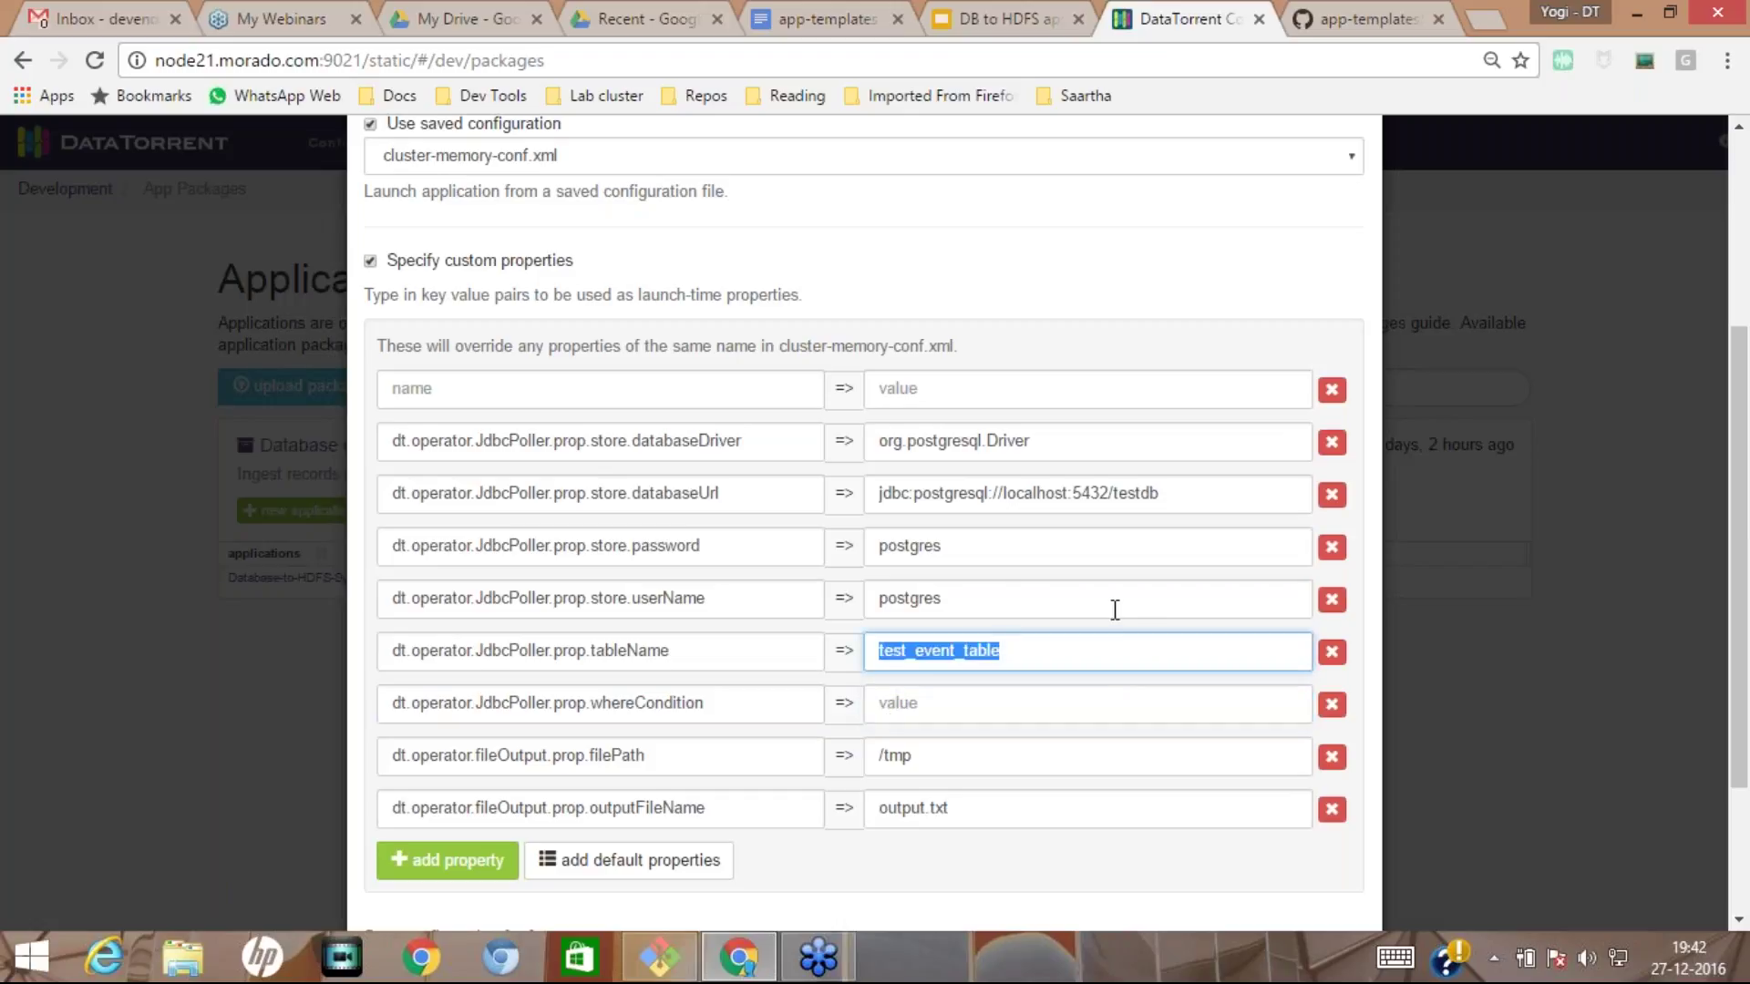
Examine the fileOutput operator's filePath and outputFileName properties, highlighting the filePath value.
double_click(500, 756)
double_click(516, 807)
double_click(613, 756)
left_click(947, 749)
triple_click(947, 750)
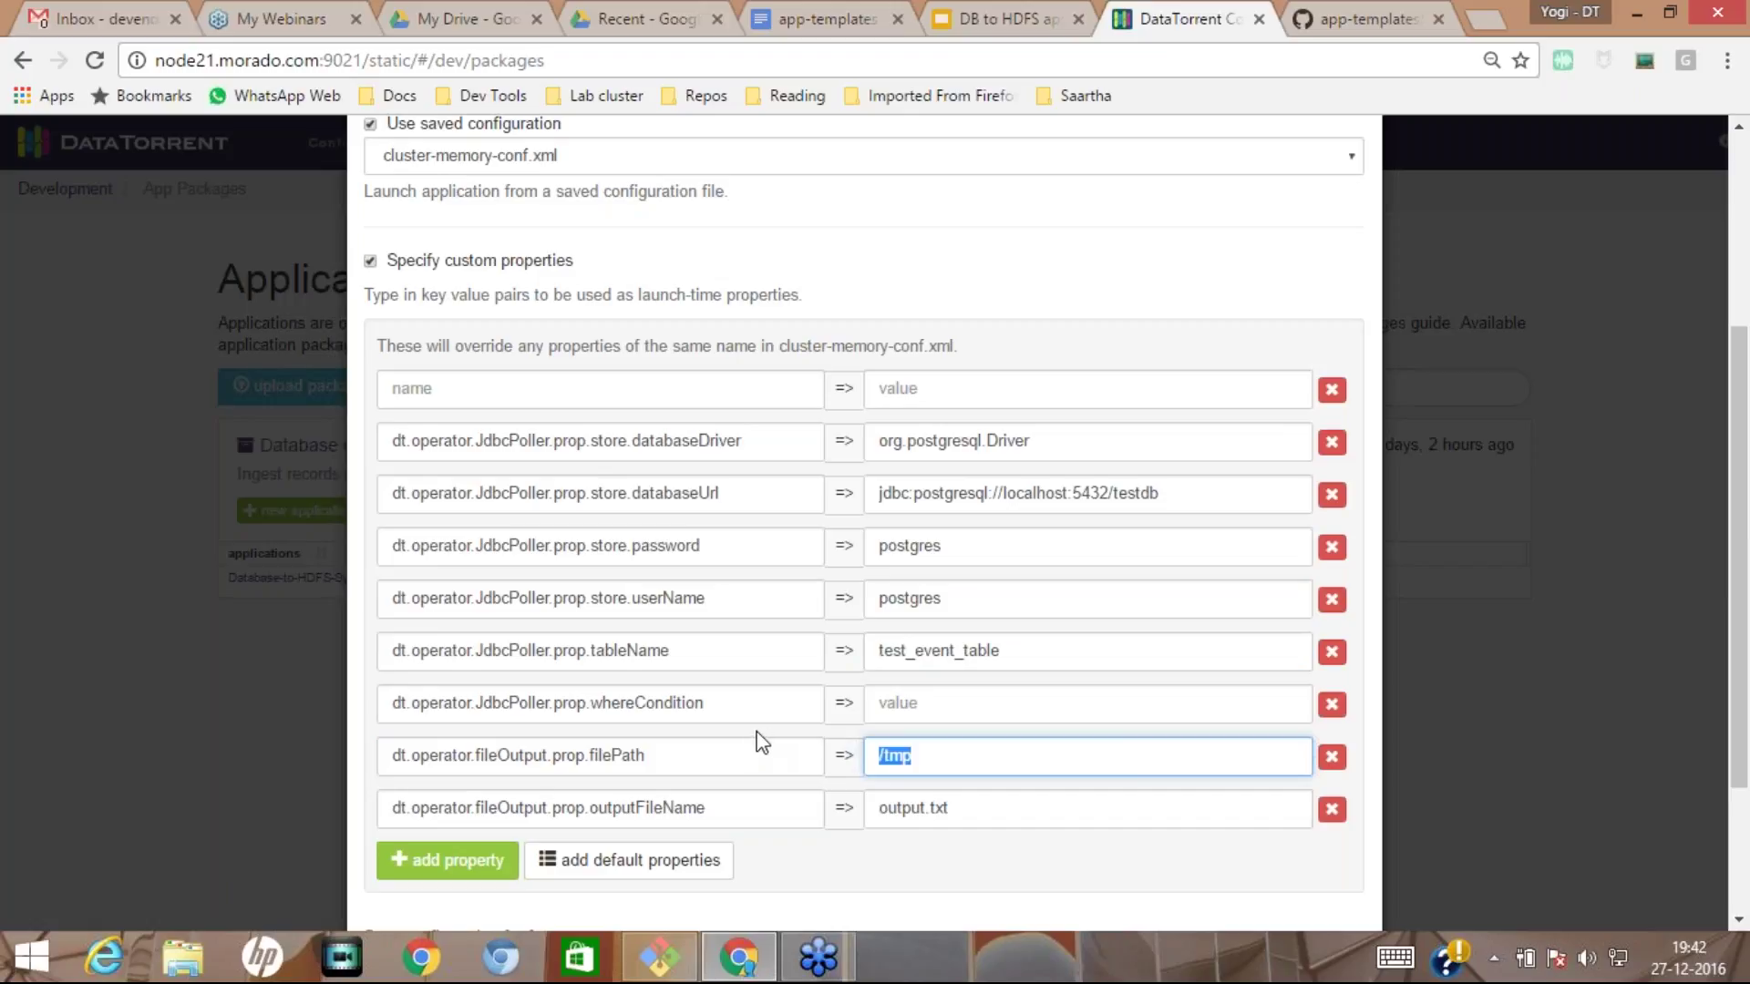
Highlight the fileOutput operator's outputFileName value.
left_click(1017, 808)
triple_click(877, 808)
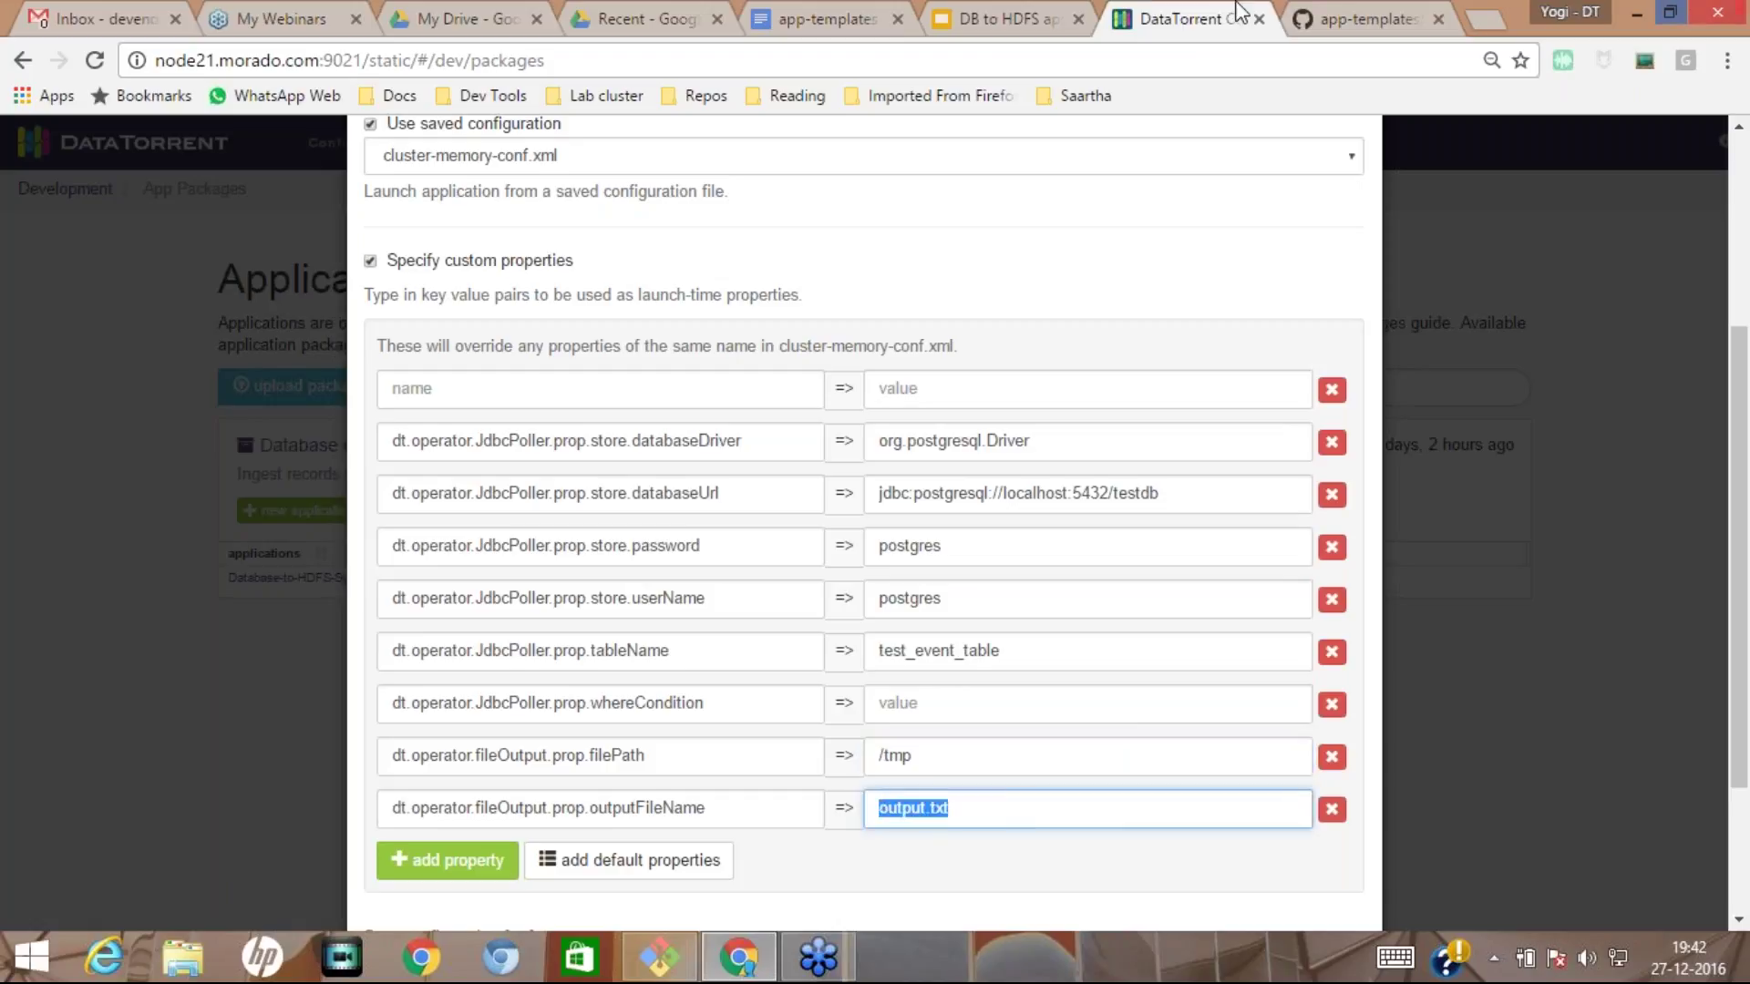
Copy the JdbcPoller databaseUrl value from the Database to HDFS Sync App table in the app-templates input values reference document.
left_click(775, 19)
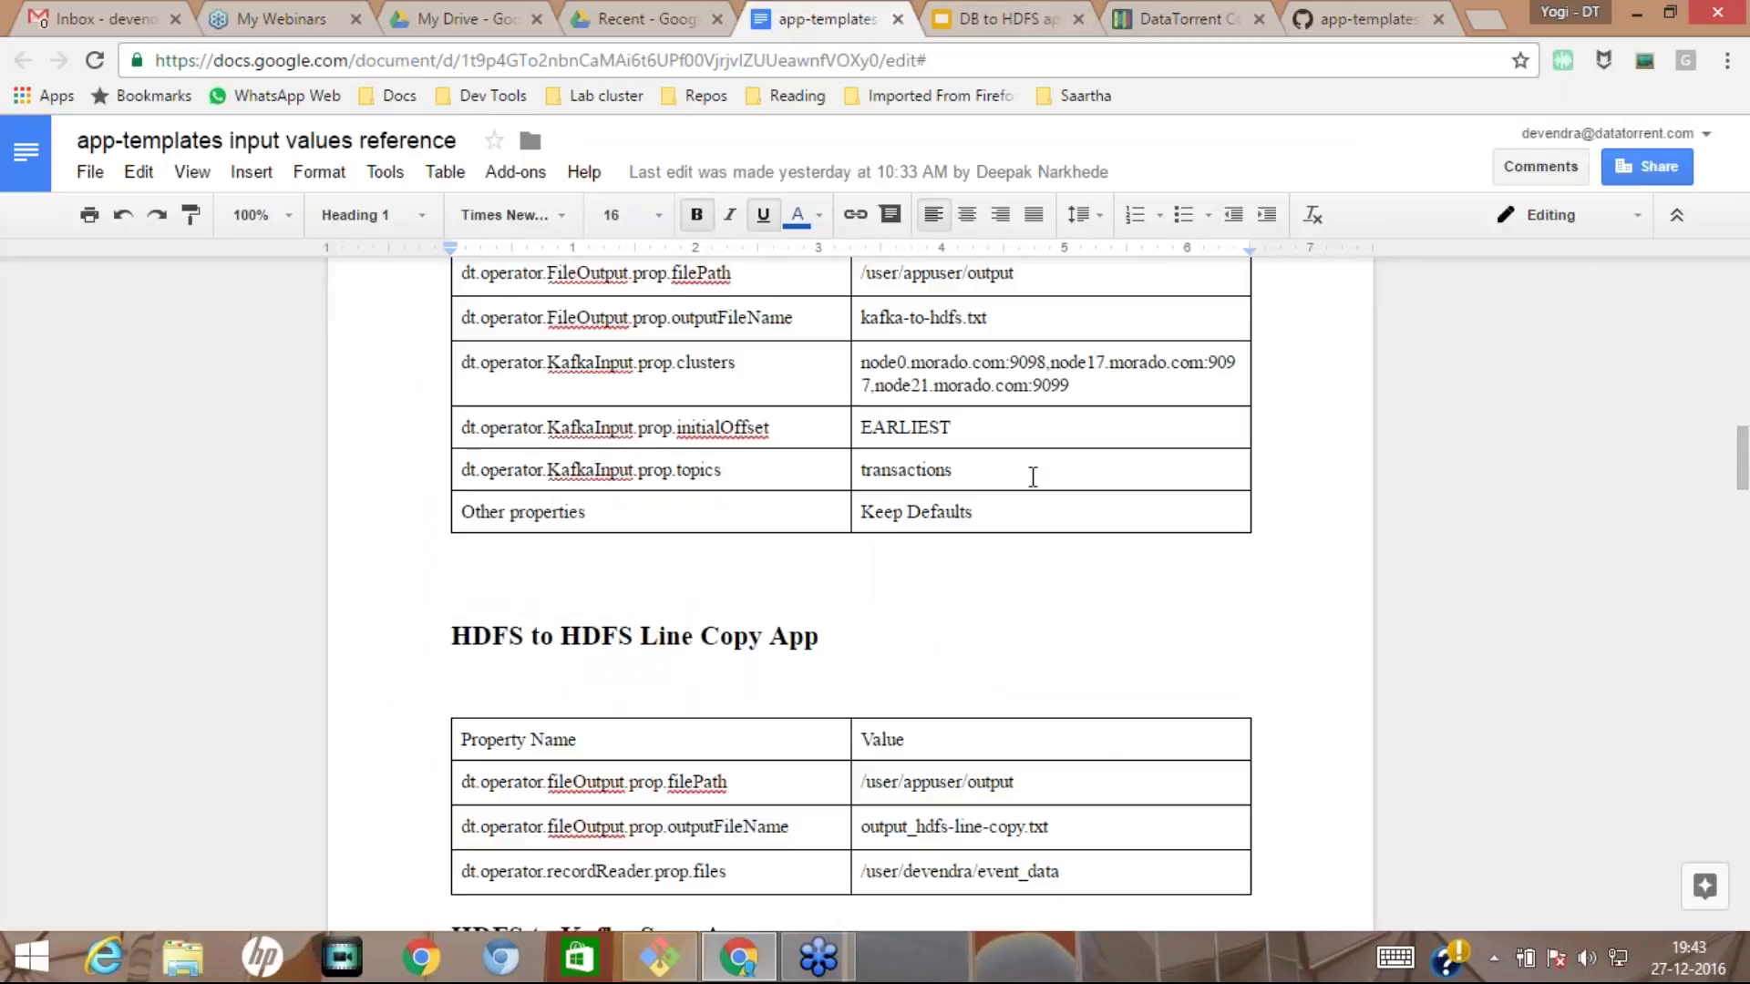
scroll(1030, 477, "up", 15)
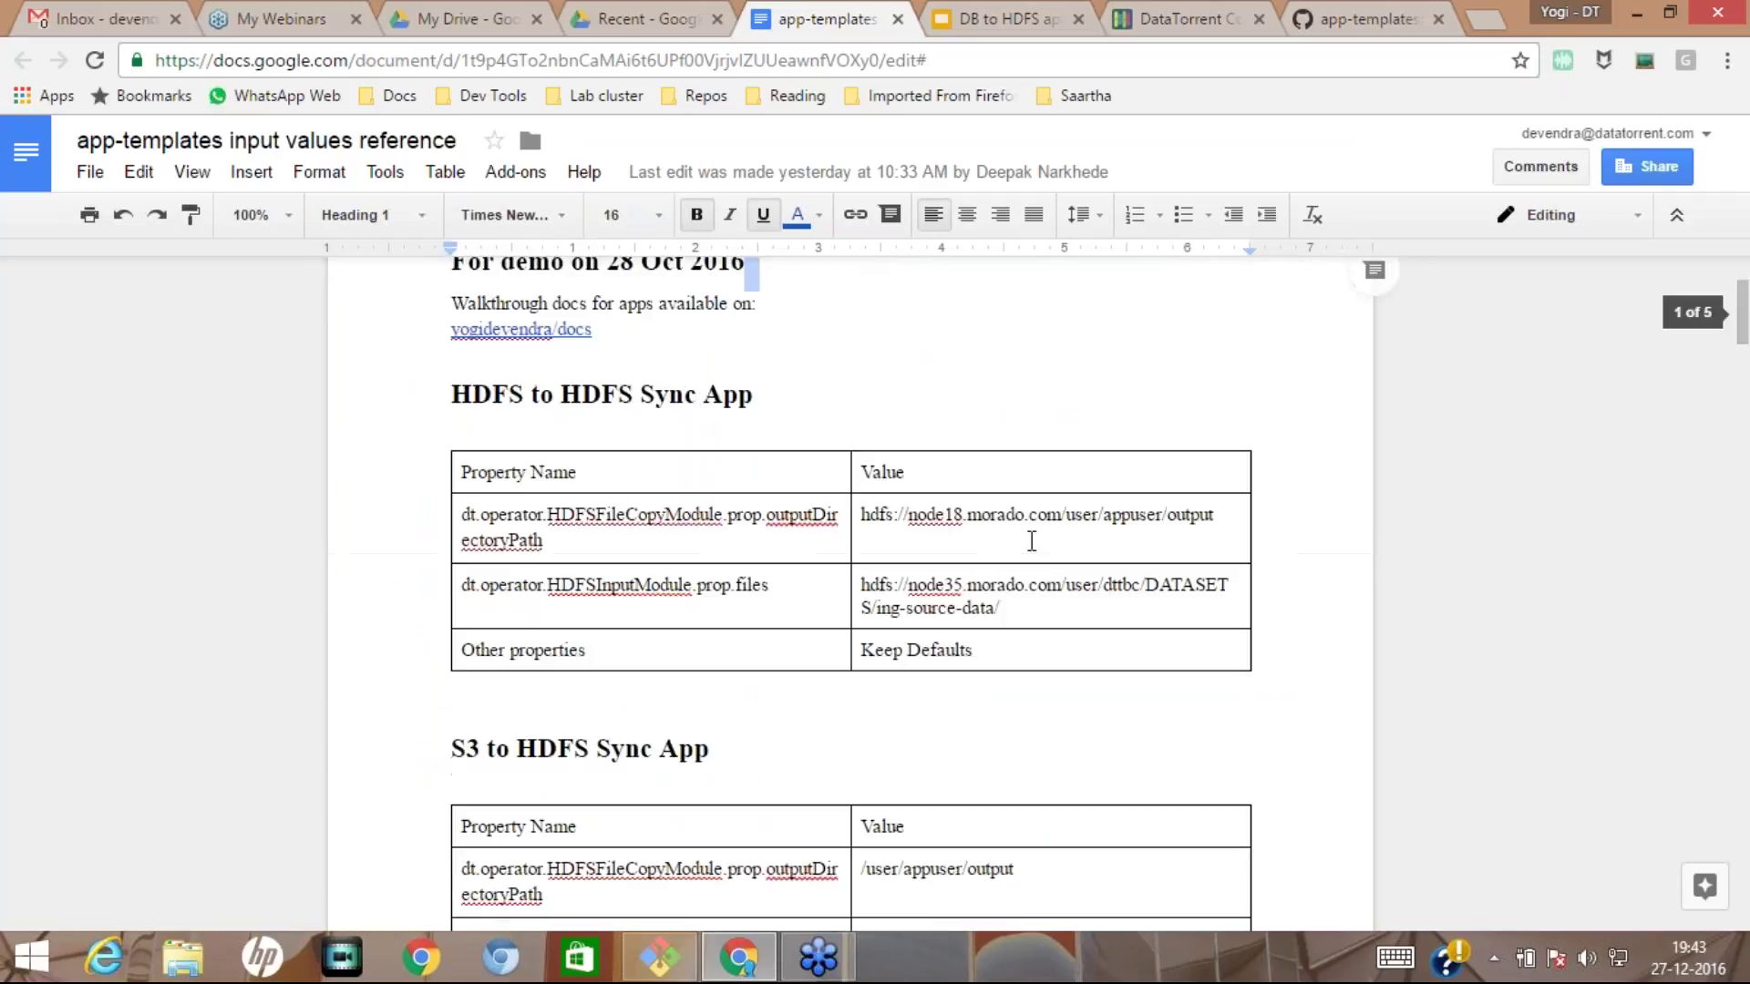
scroll(1031, 547, "down", 15)
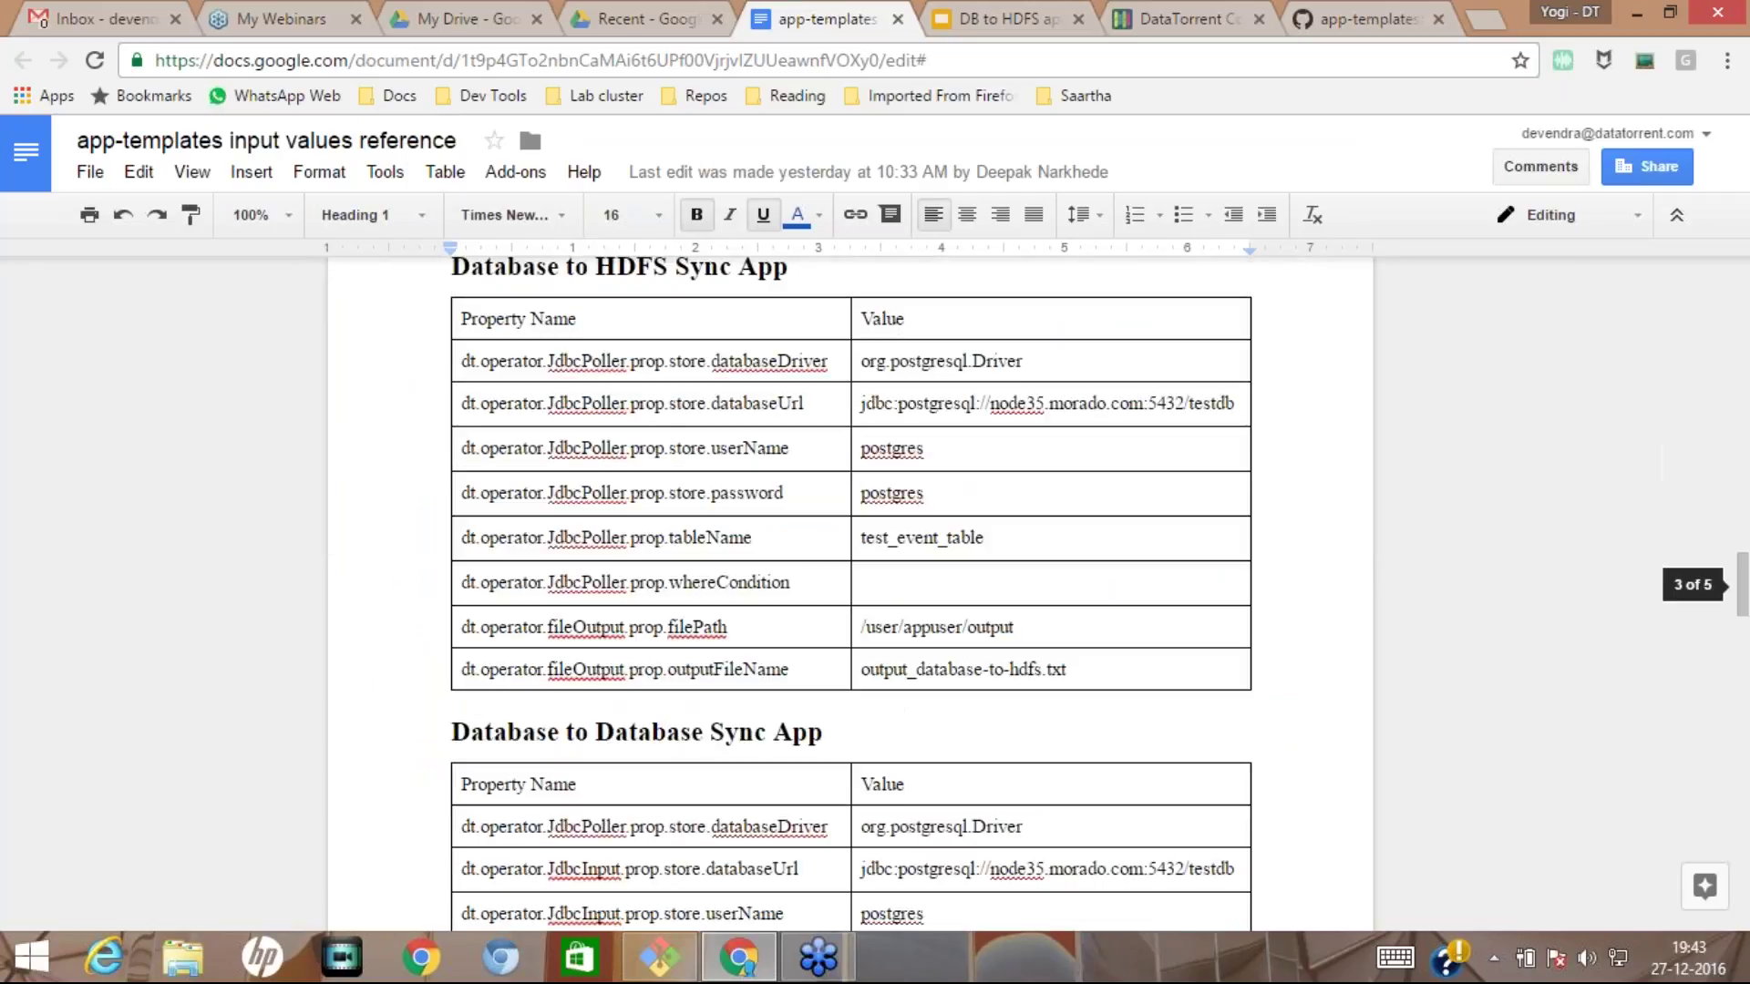
scroll(864, 620, "up", 2)
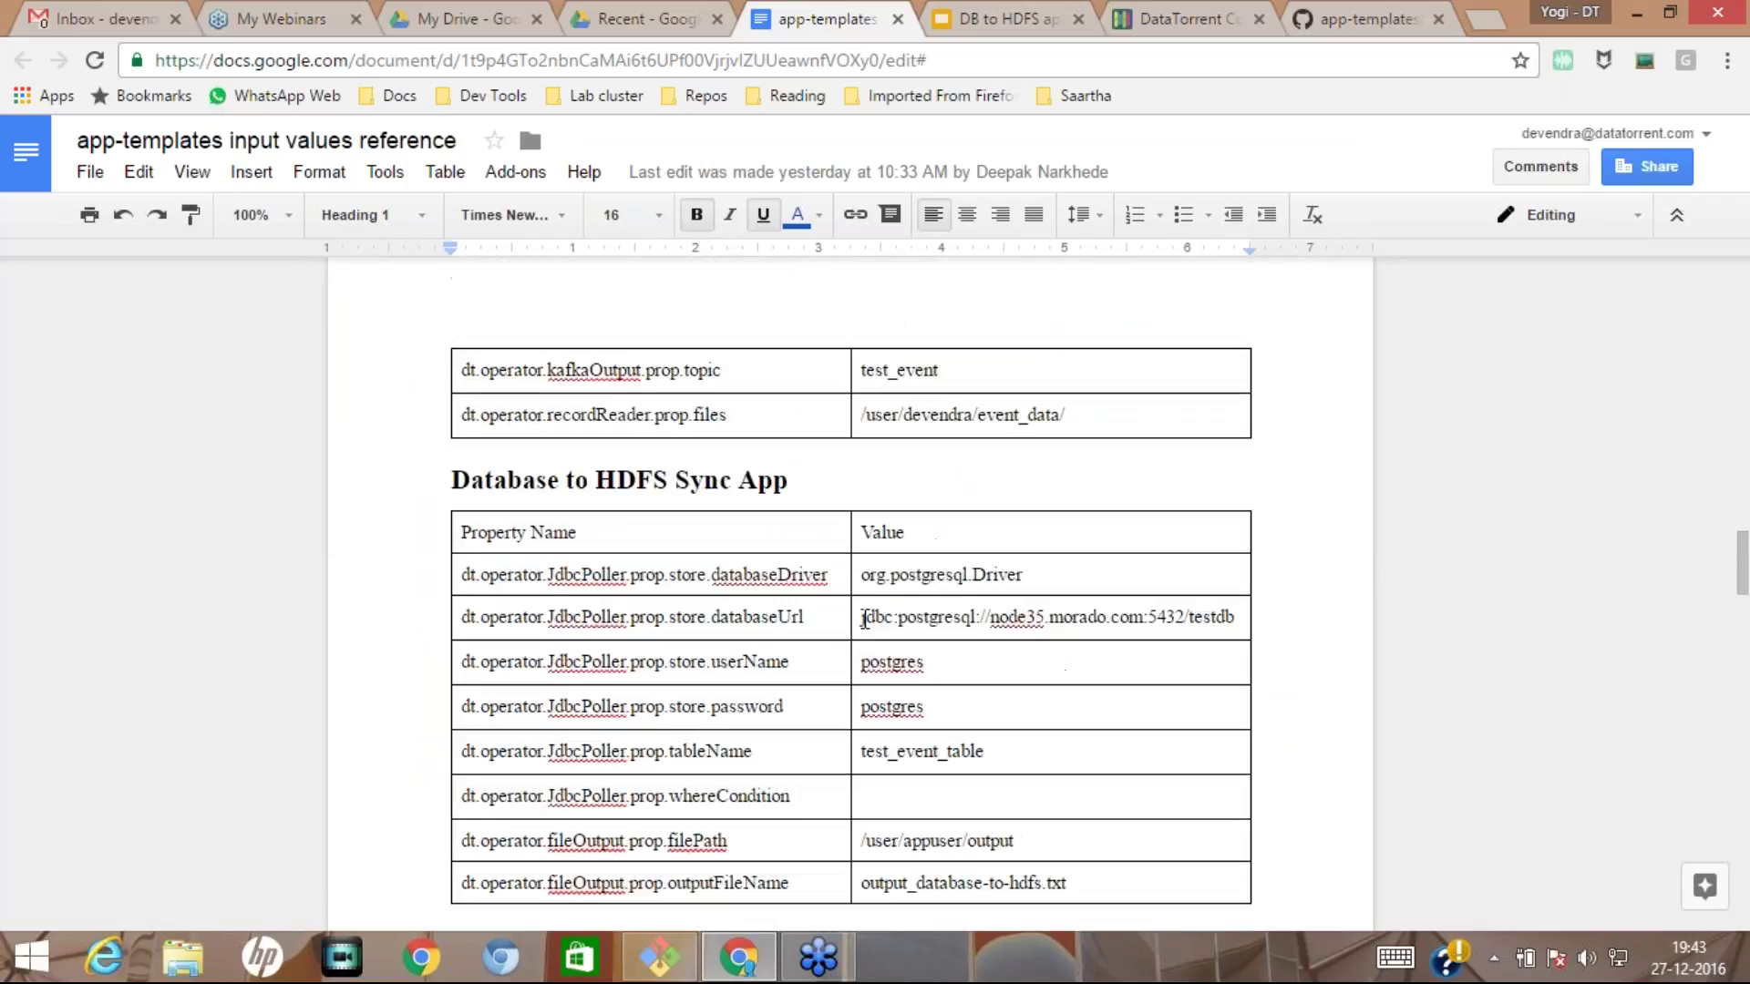
left_click(864, 619)
key("shift+End")
key("ctrl+c")
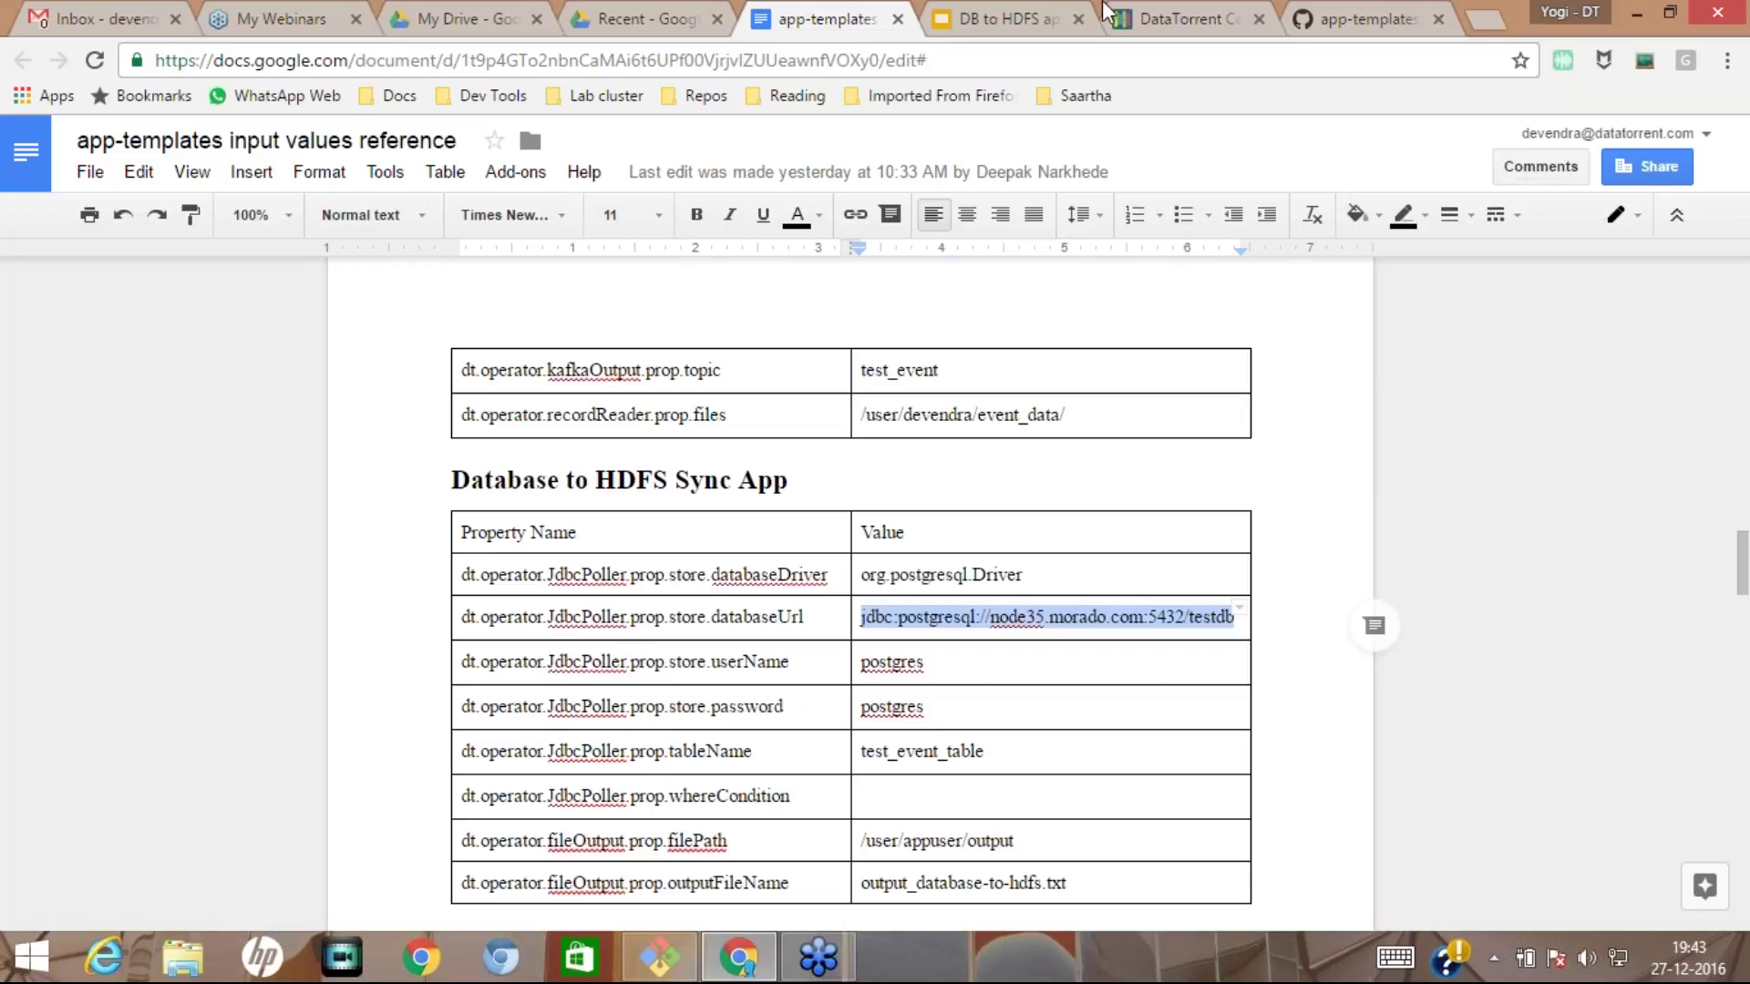
In the DataTorrent launch dialog, replace the JdbcPoller databaseUrl value with jdbc:postgresql://node35.morado.com:5432/testdb.
left_click(1198, 15)
left_click(1181, 497)
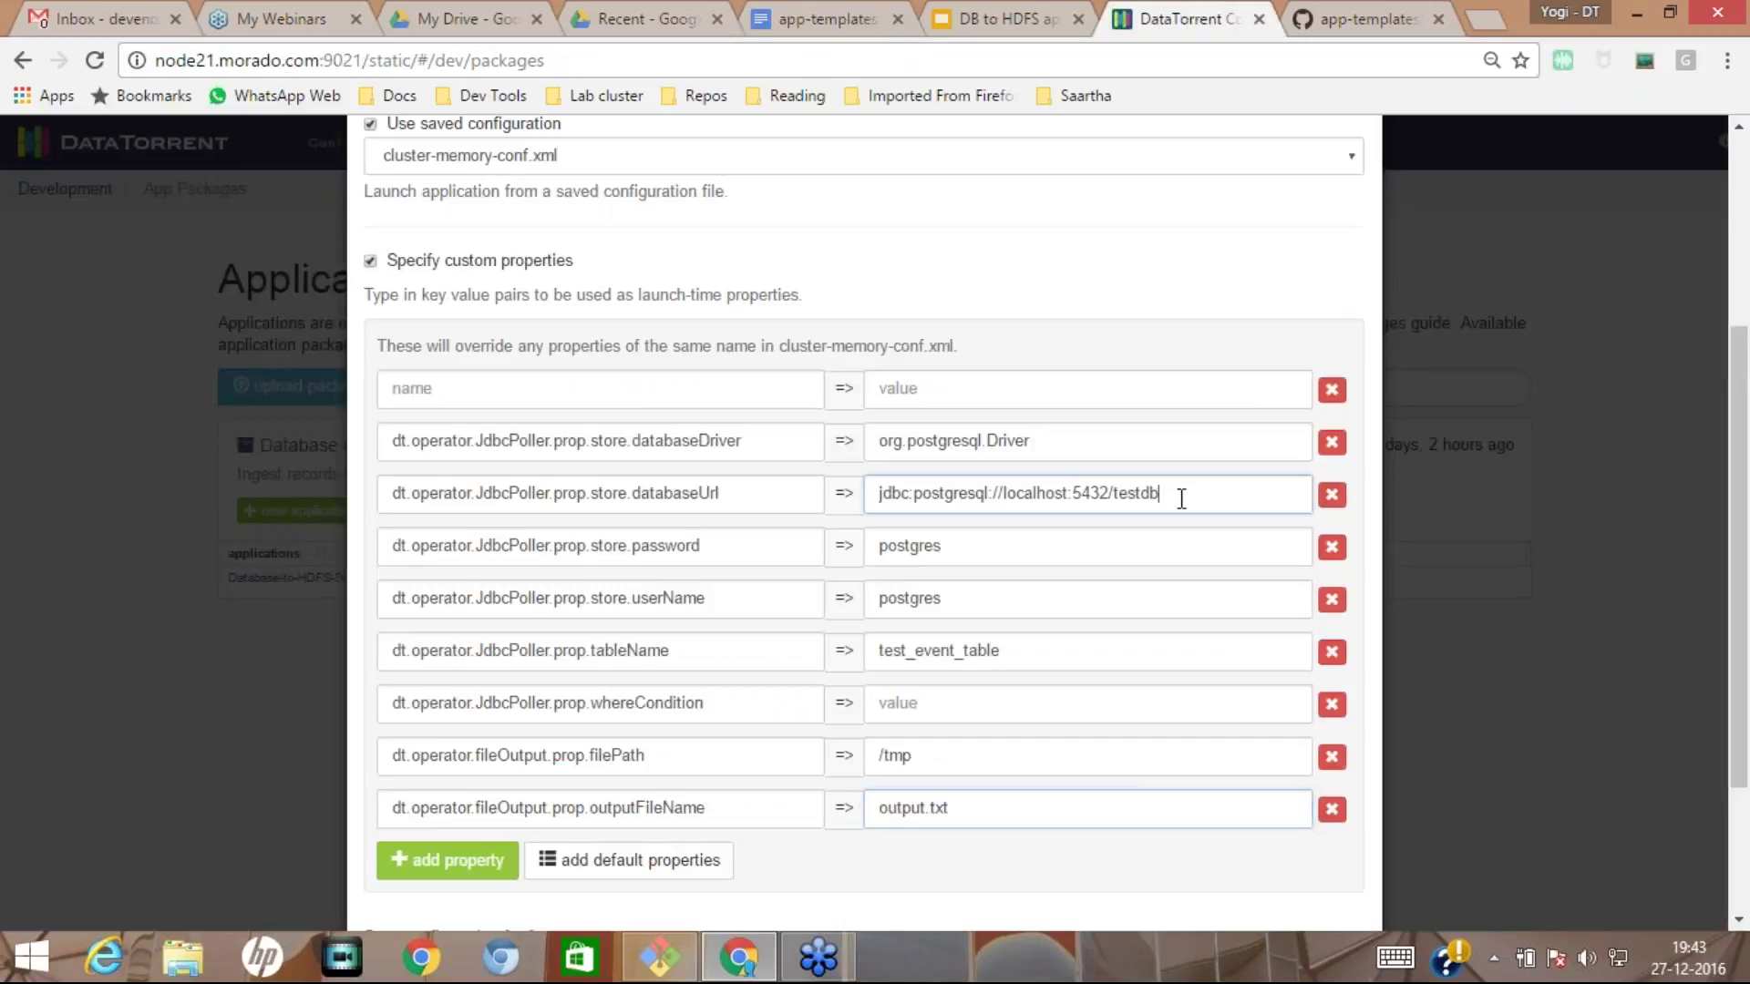
key("ctrl+a")
key("ctrl+v")
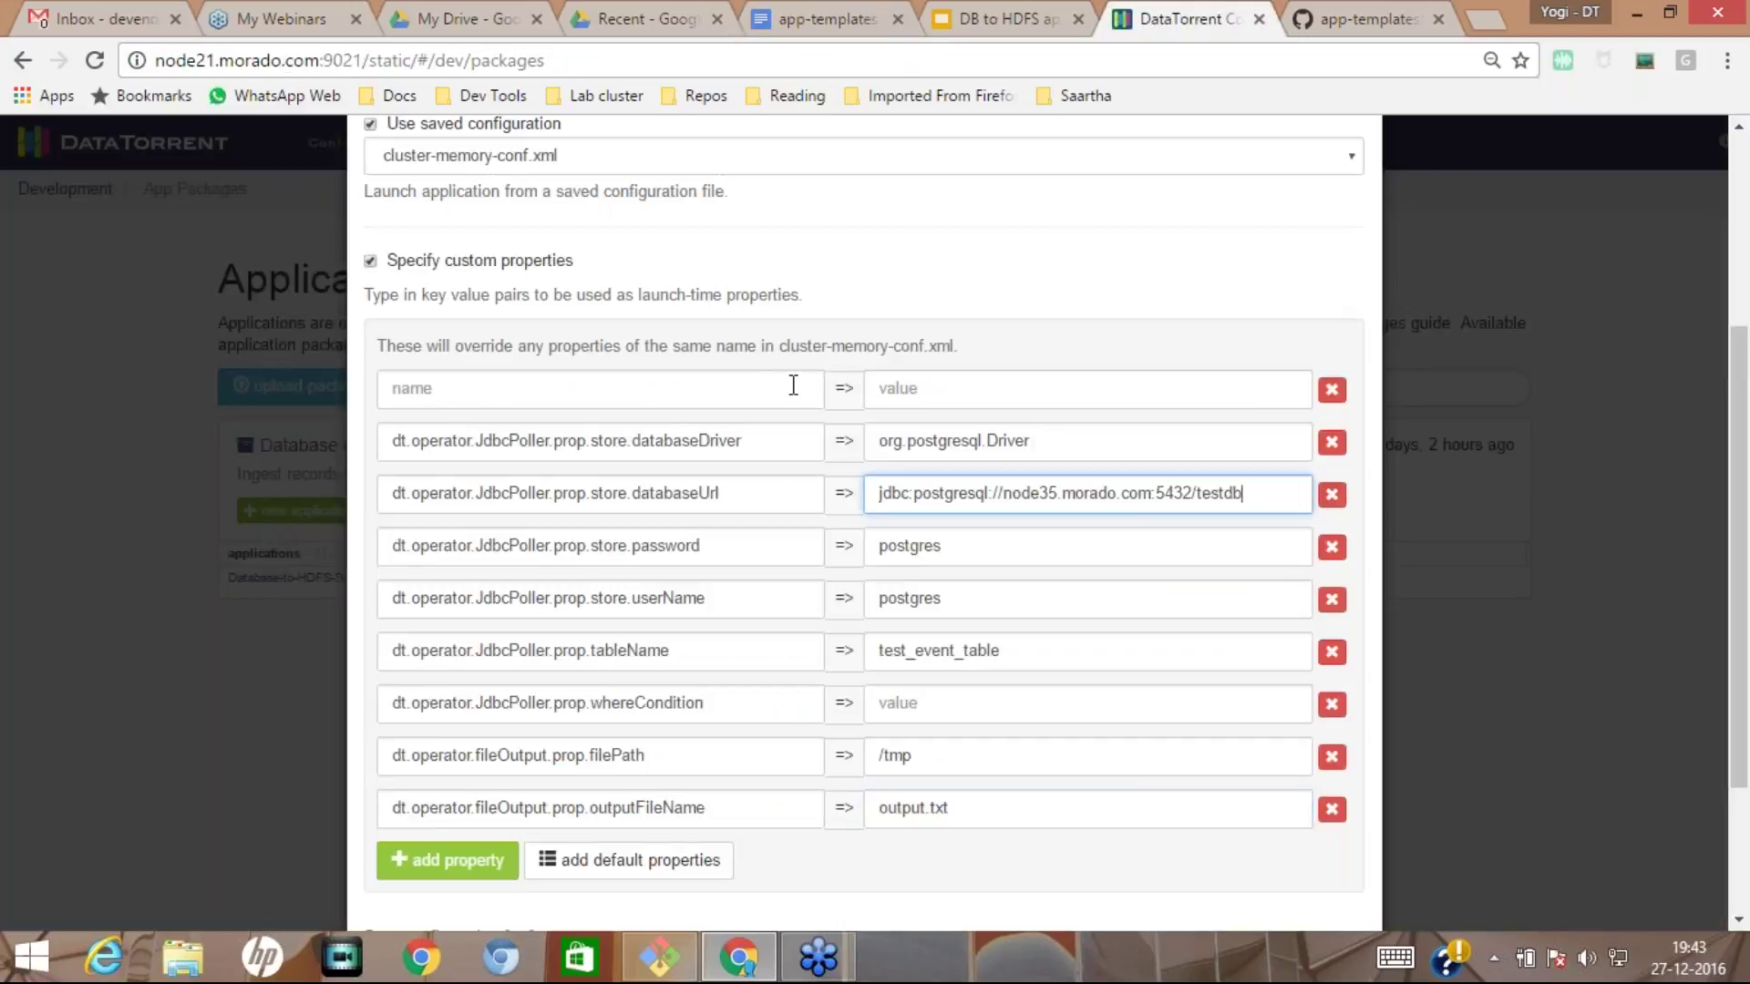
Set the fileOutput filePath launch property to /user/appuser/output, copied from the Database to HDFS Sync App table in the reference document.
left_click(797, 15)
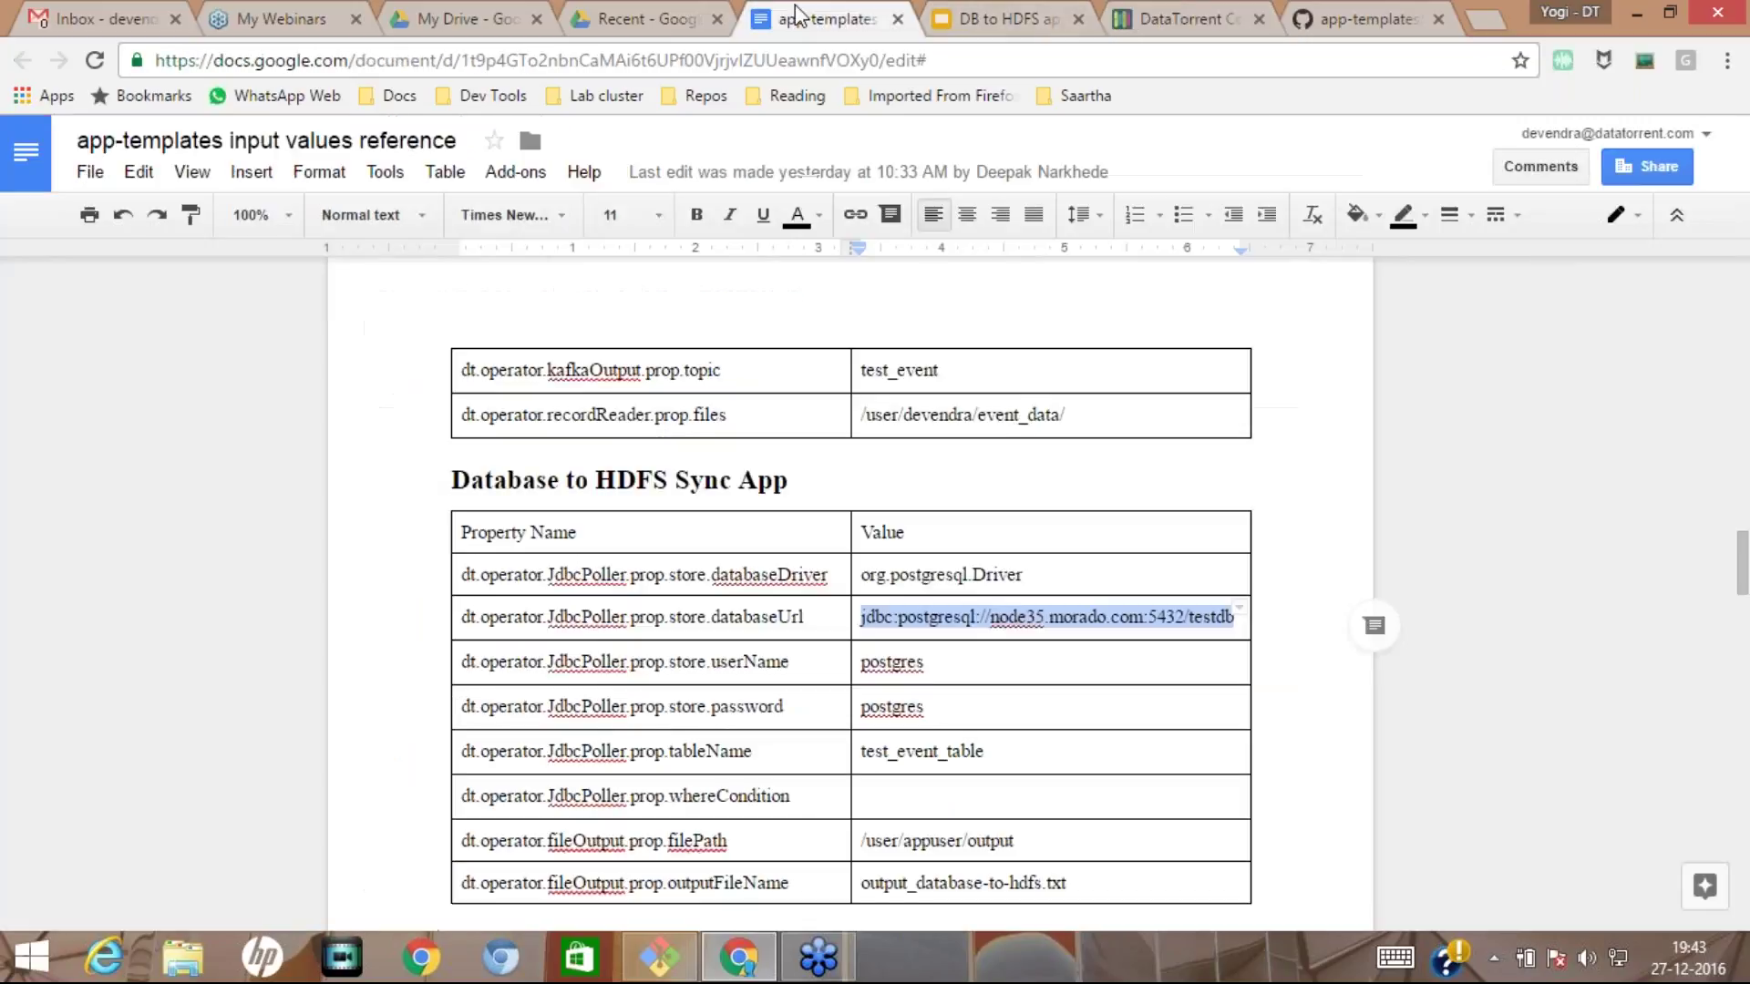
left_click(1050, 851)
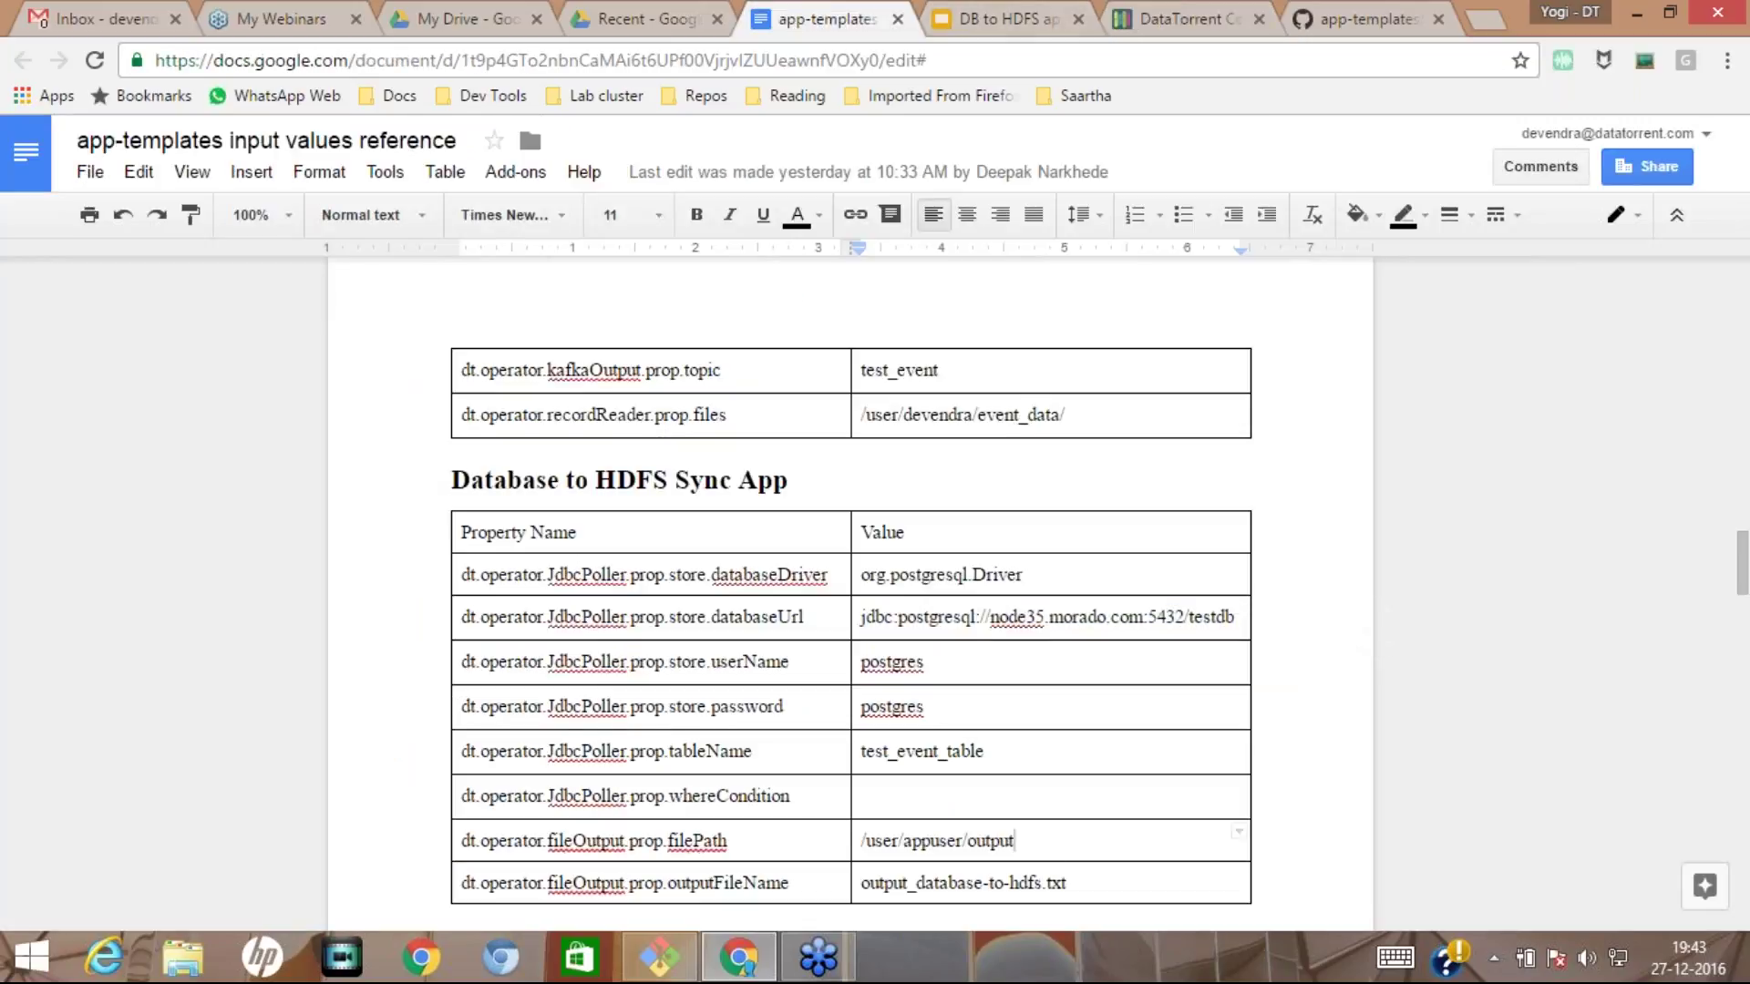
triple_click(865, 842)
key("ctrl+c")
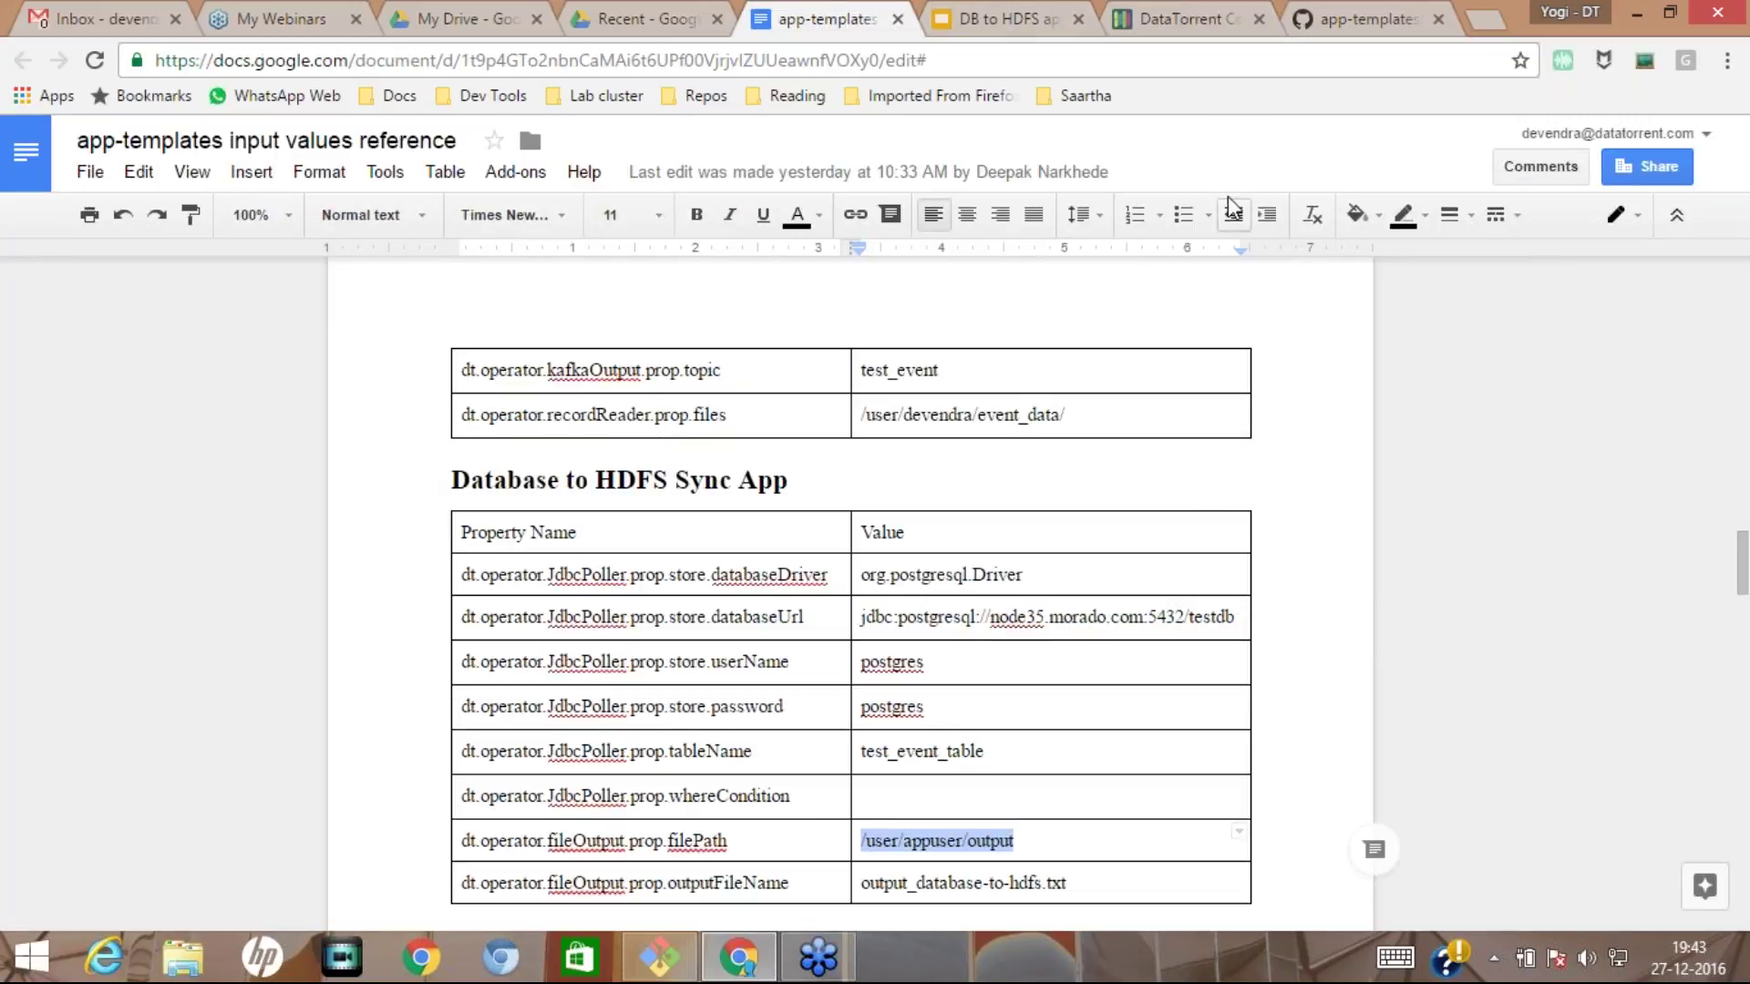
left_click(1180, 18)
left_click(910, 770)
key("ctrl+a")
key("ctrl+v")
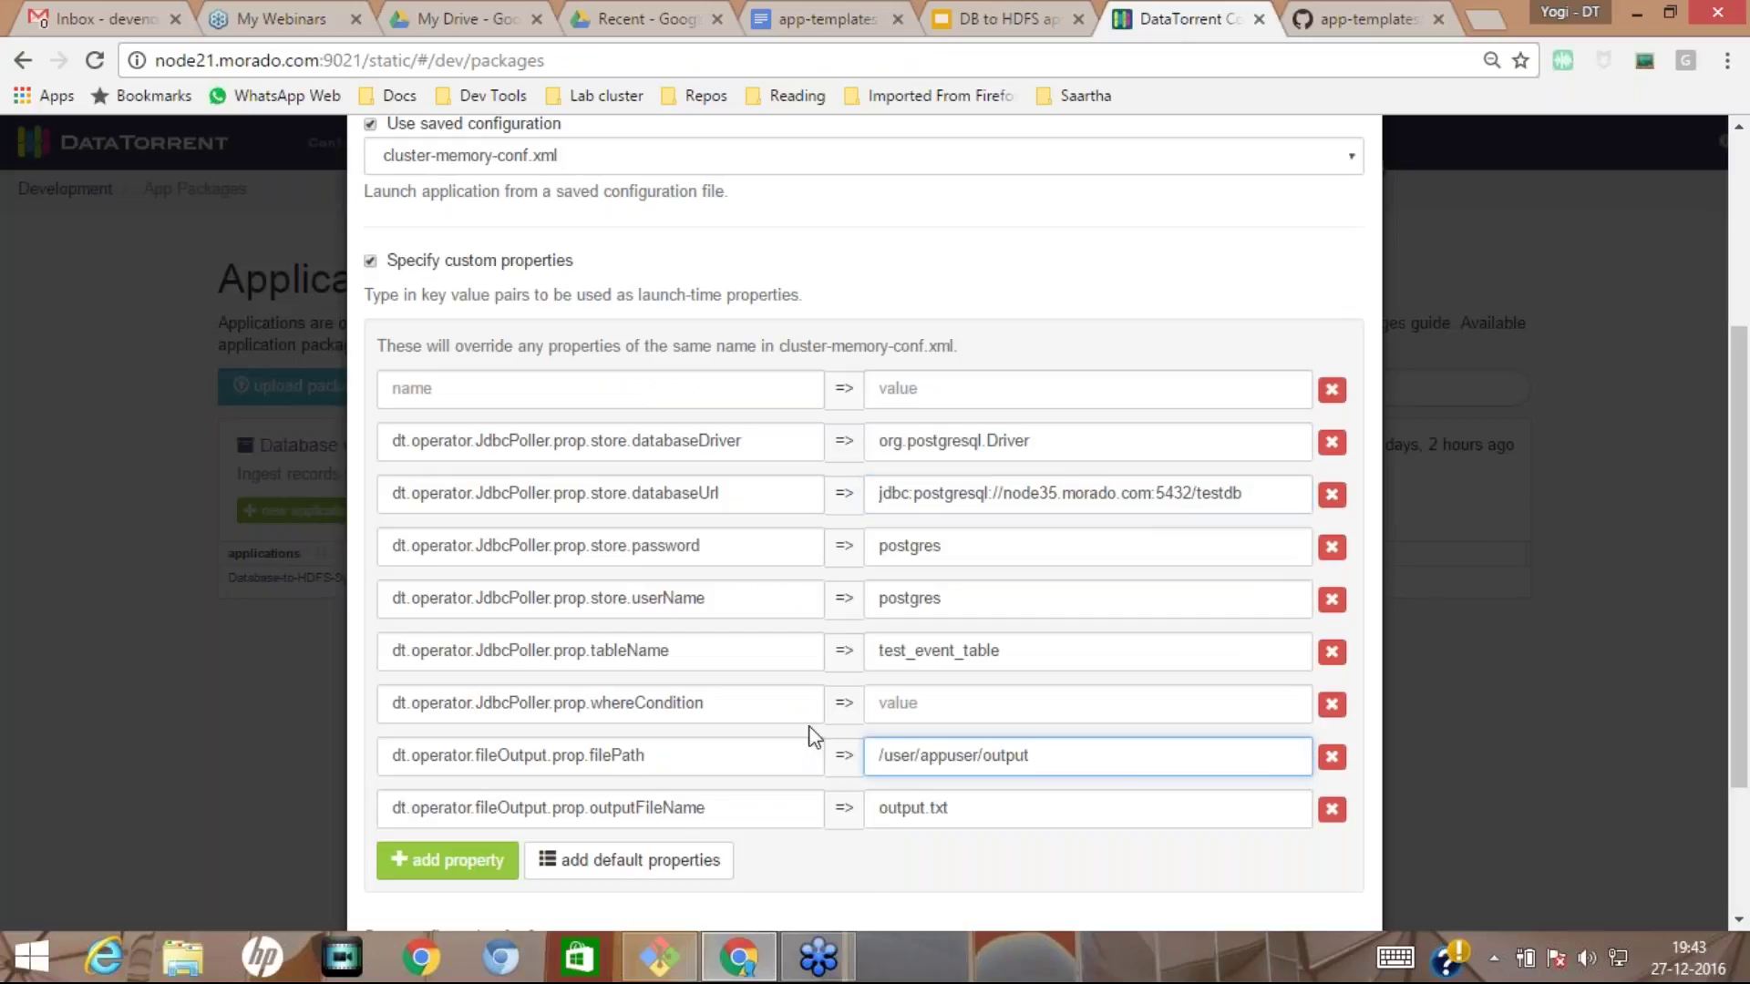
Set the fileOutput outputFileName launch property to output_database-to-hdfs.txt, copied from the reference document's Database to HDFS Sync App table.
left_click(1008, 13)
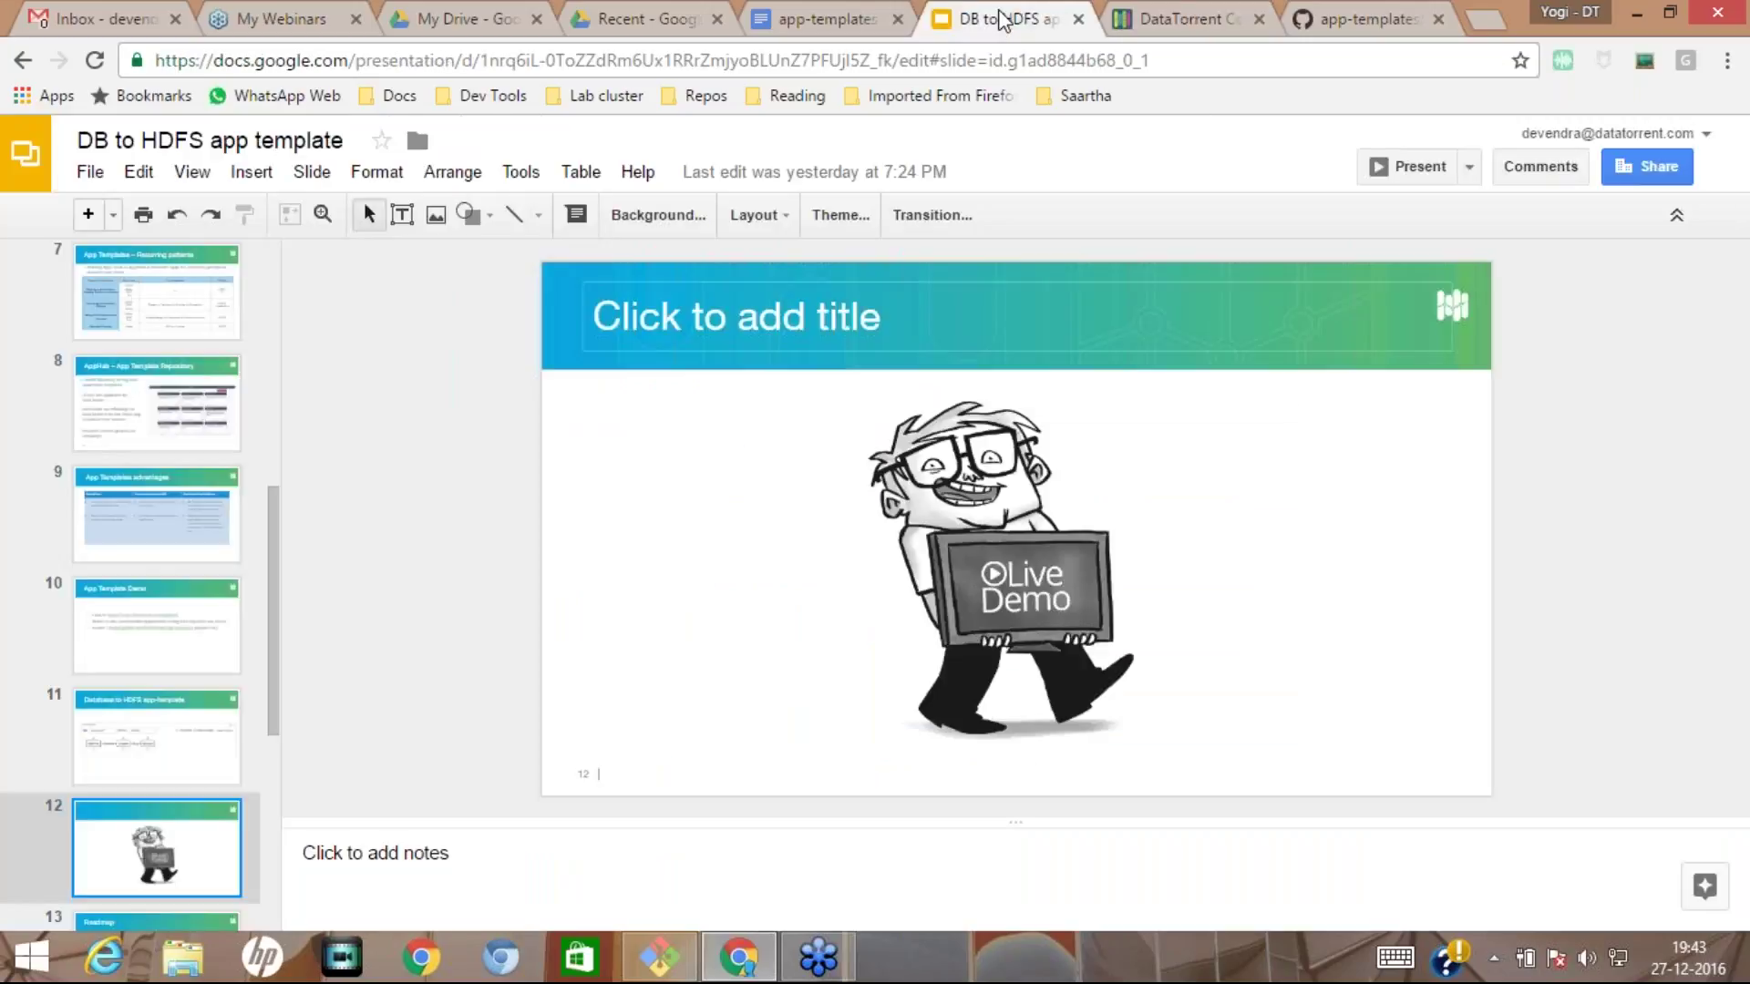
left_click(807, 18)
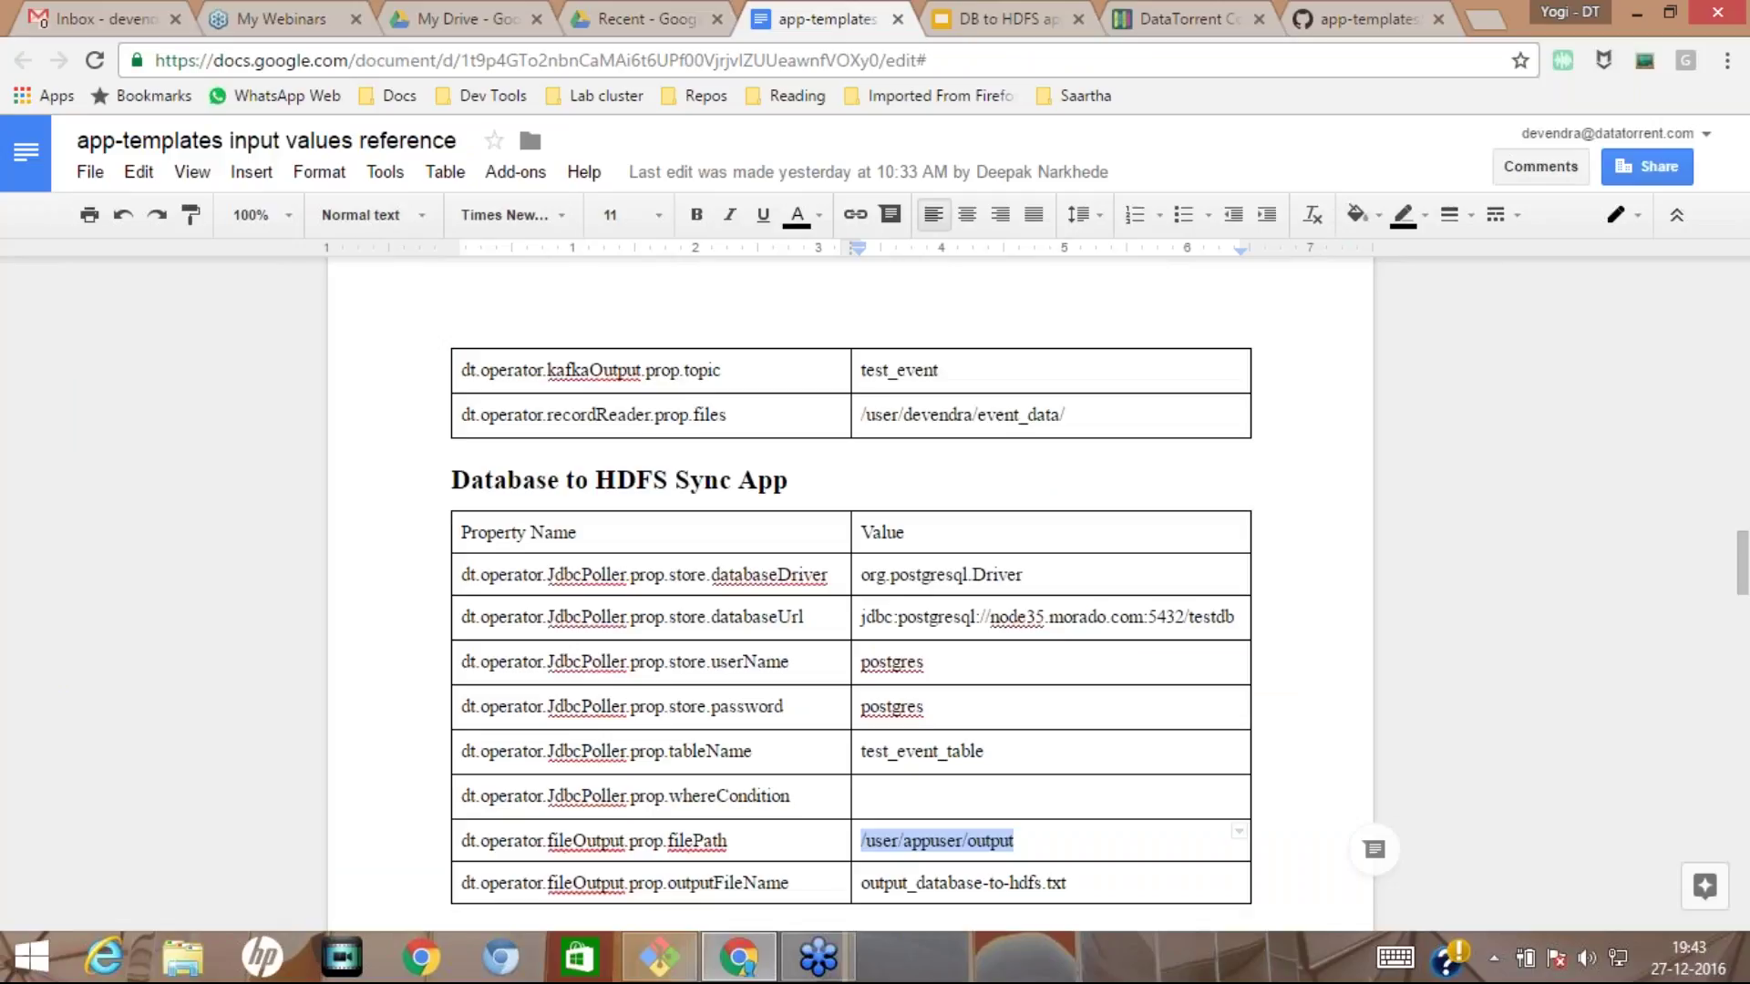
left_click(1111, 884)
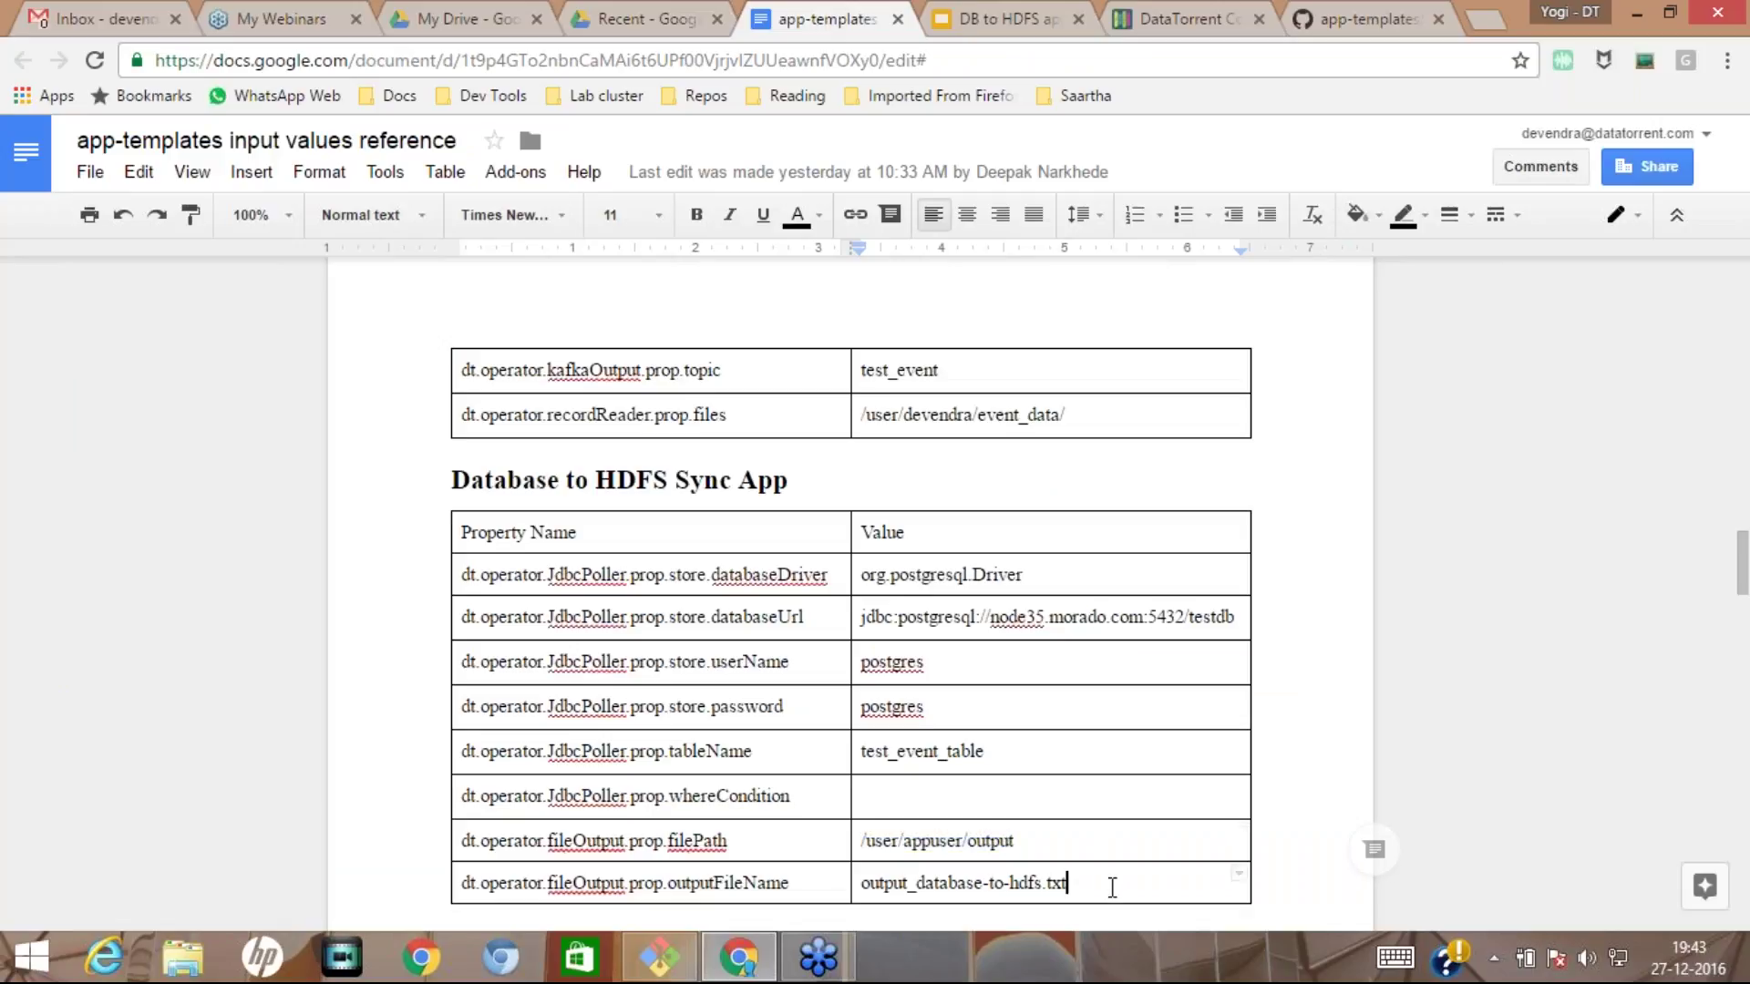
left_click(861, 884, "shift")
key("ctrl+c")
left_click(1190, 19)
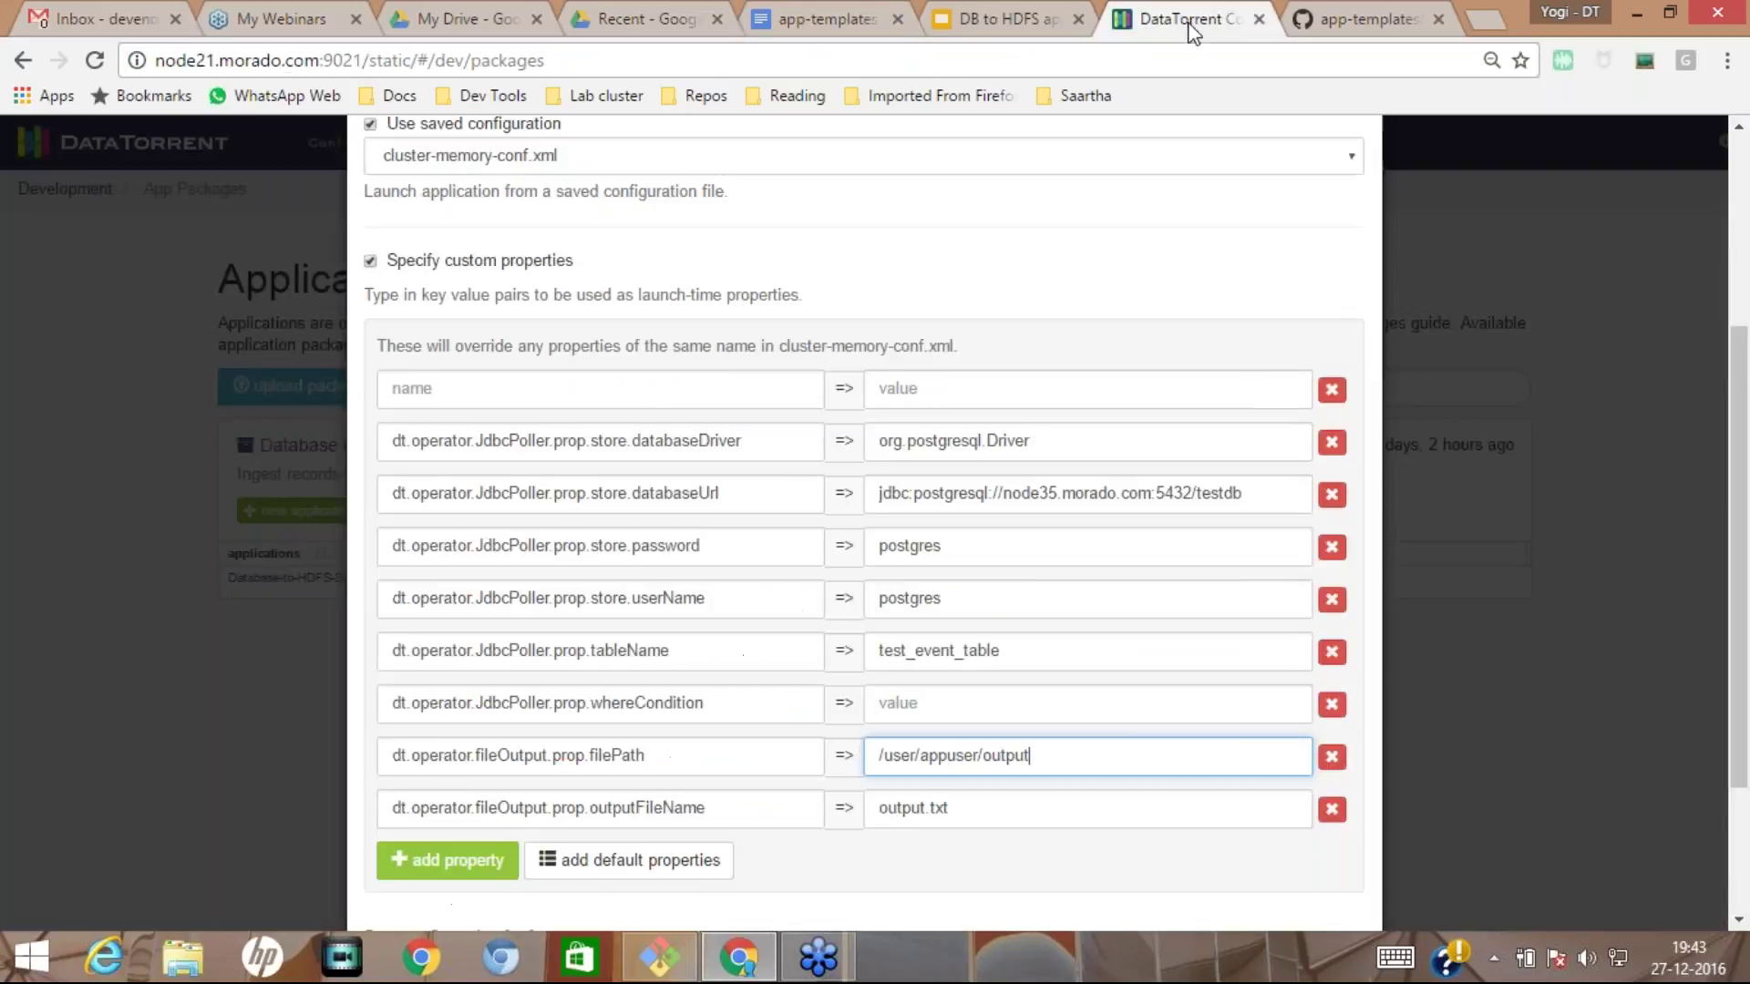
triple_click(978, 810)
key("ctrl+v")
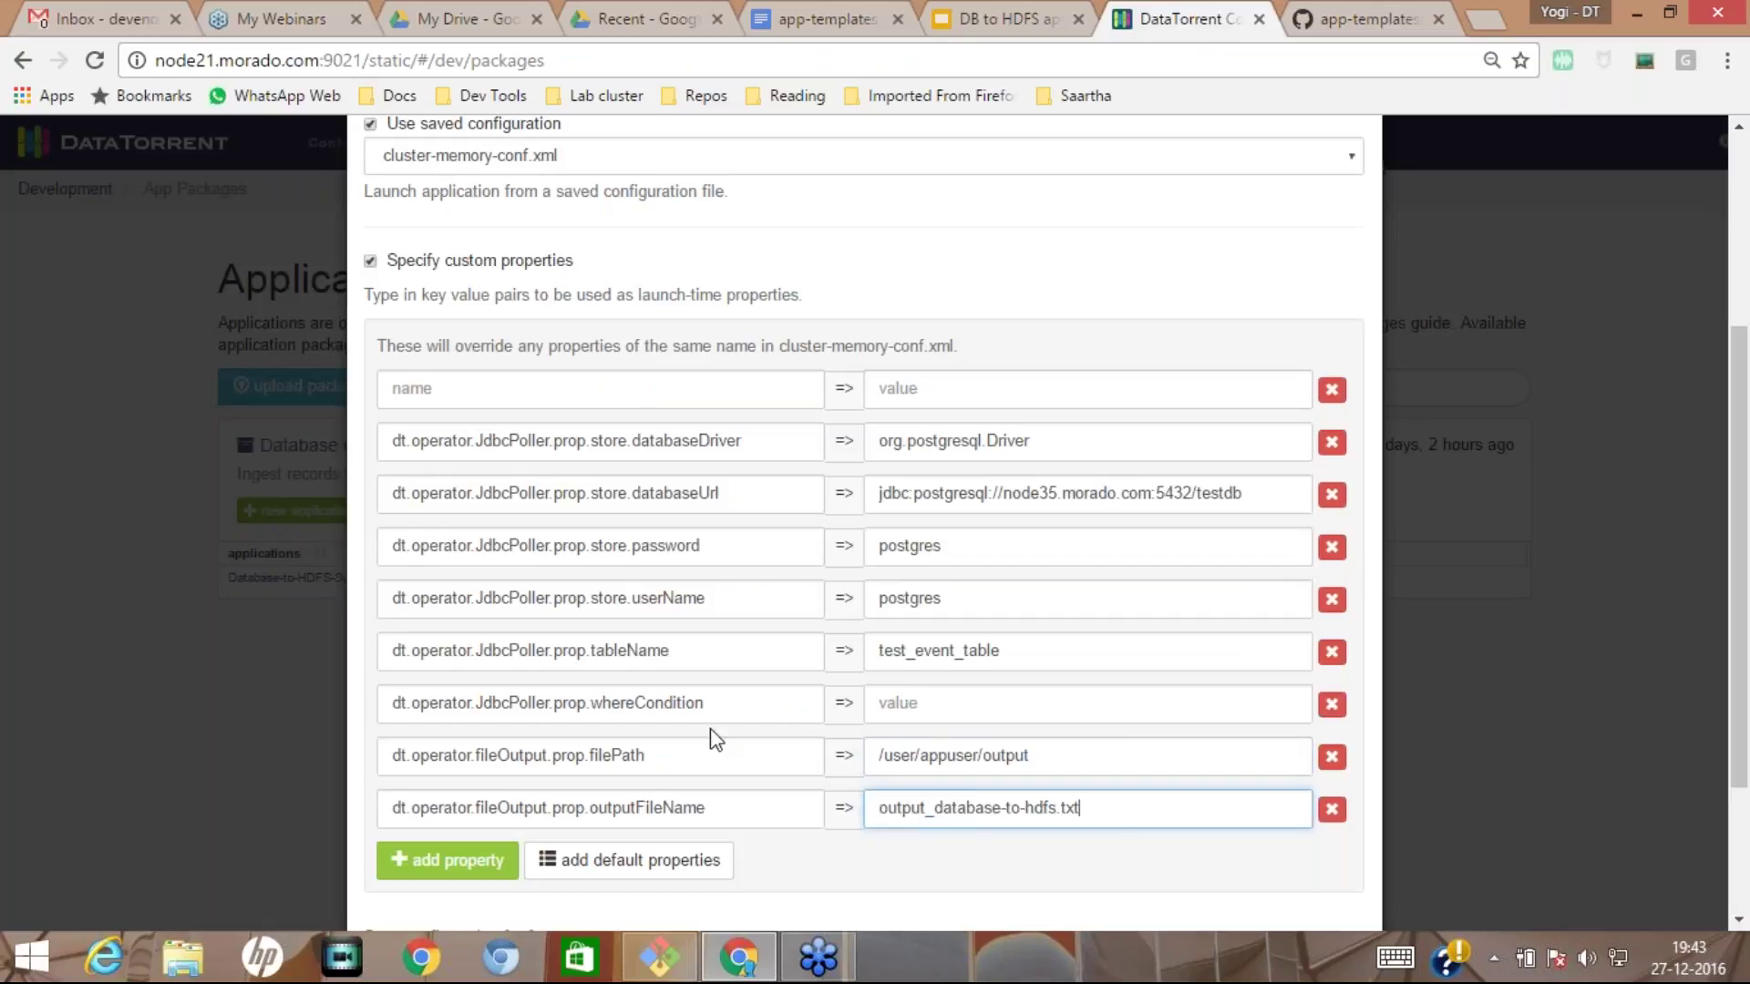
Launch the Database-to-HDFS-Sync application with the custom properties and open the launched application's monitoring page.
scroll(812, 644, "down", 1)
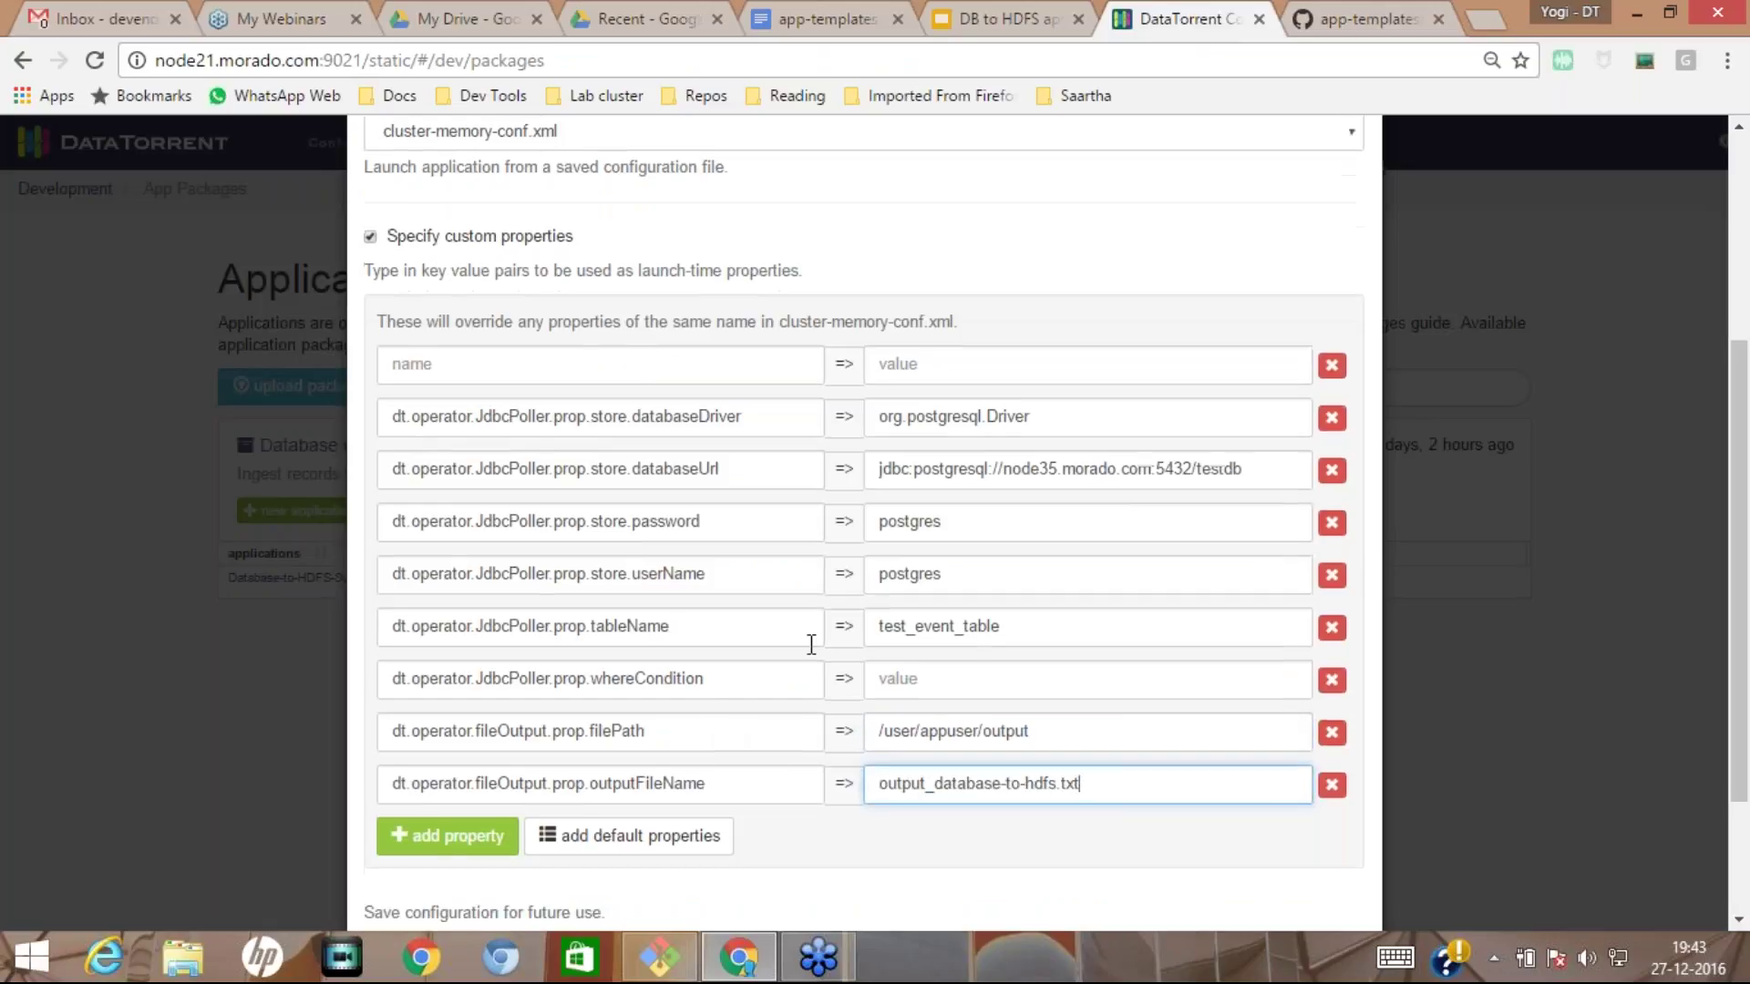
scroll(811, 645, "down", 2)
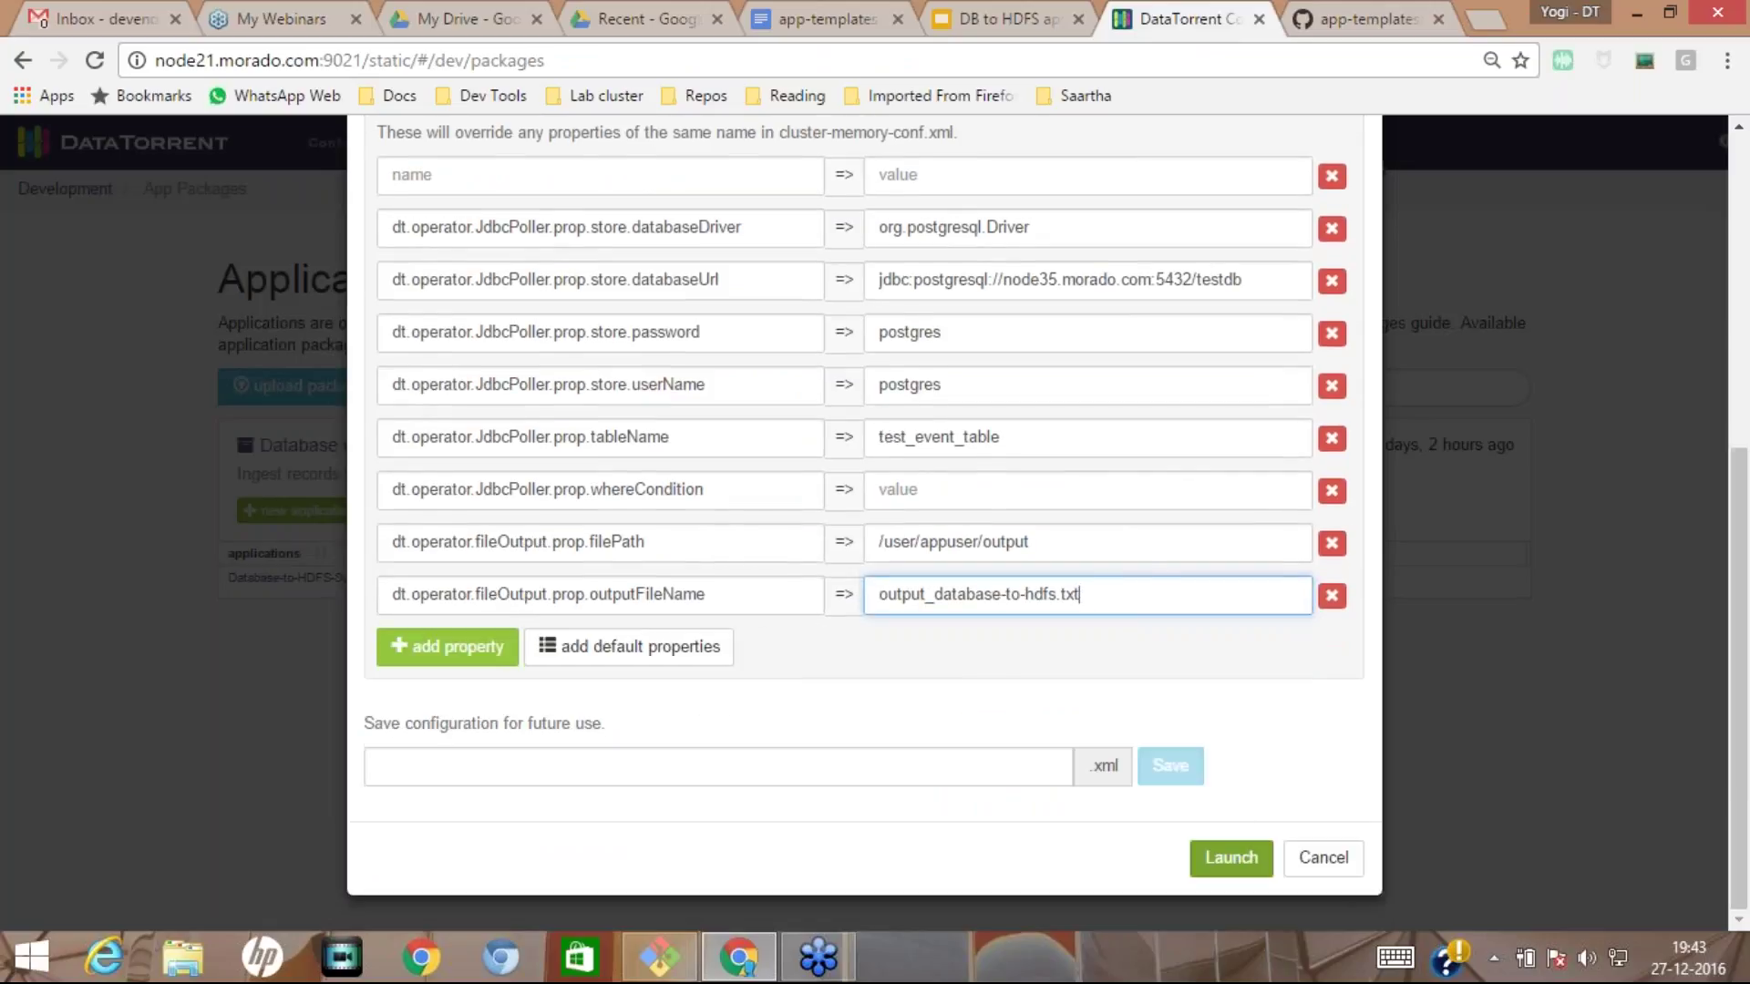
scroll(1221, 833, "up", 6)
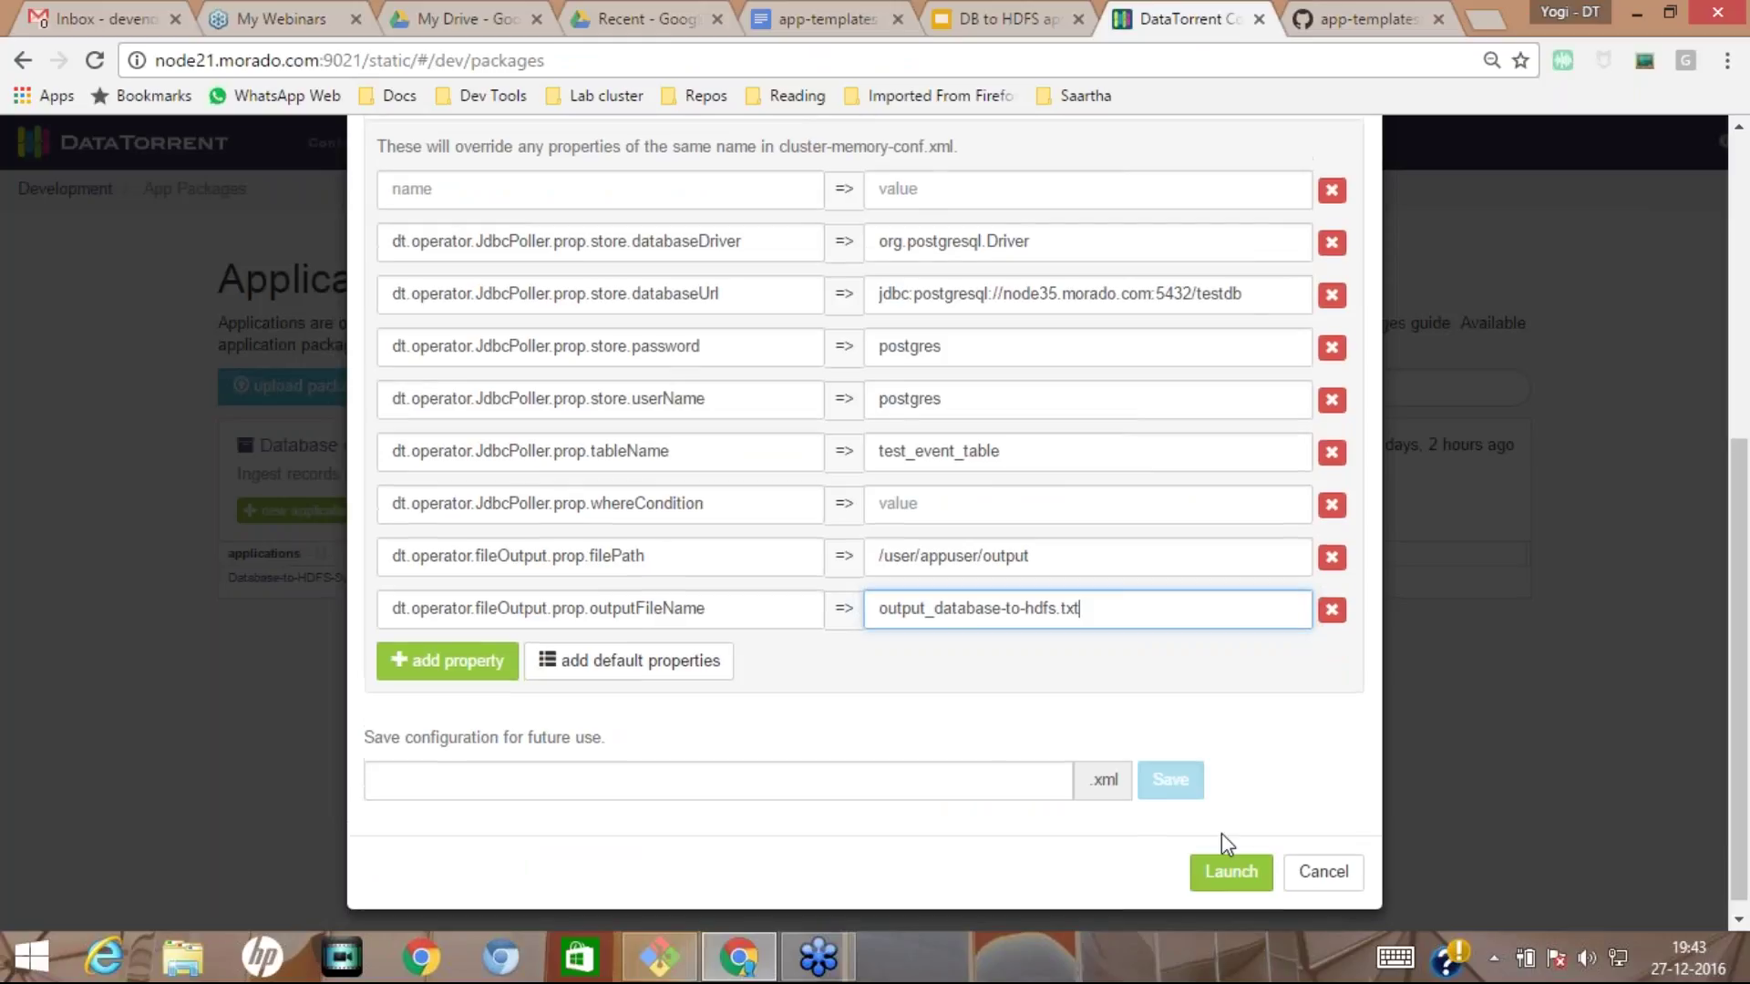
scroll(1222, 828, "down", 6)
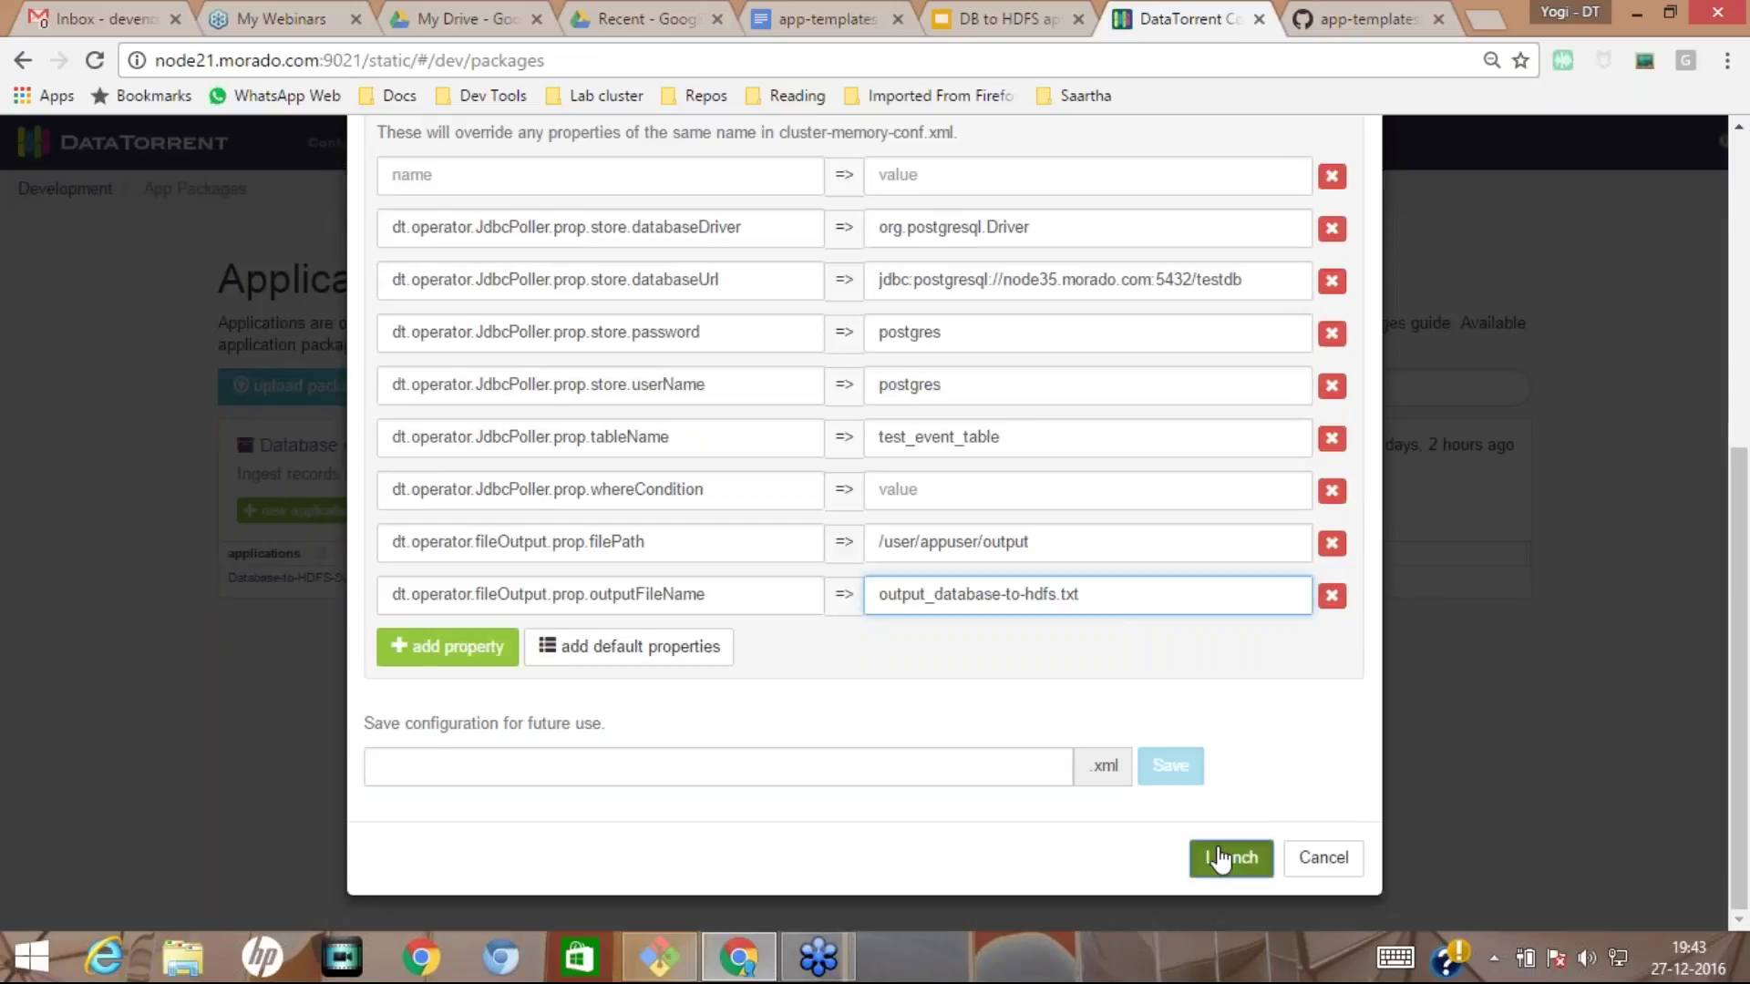
left_click(1220, 853)
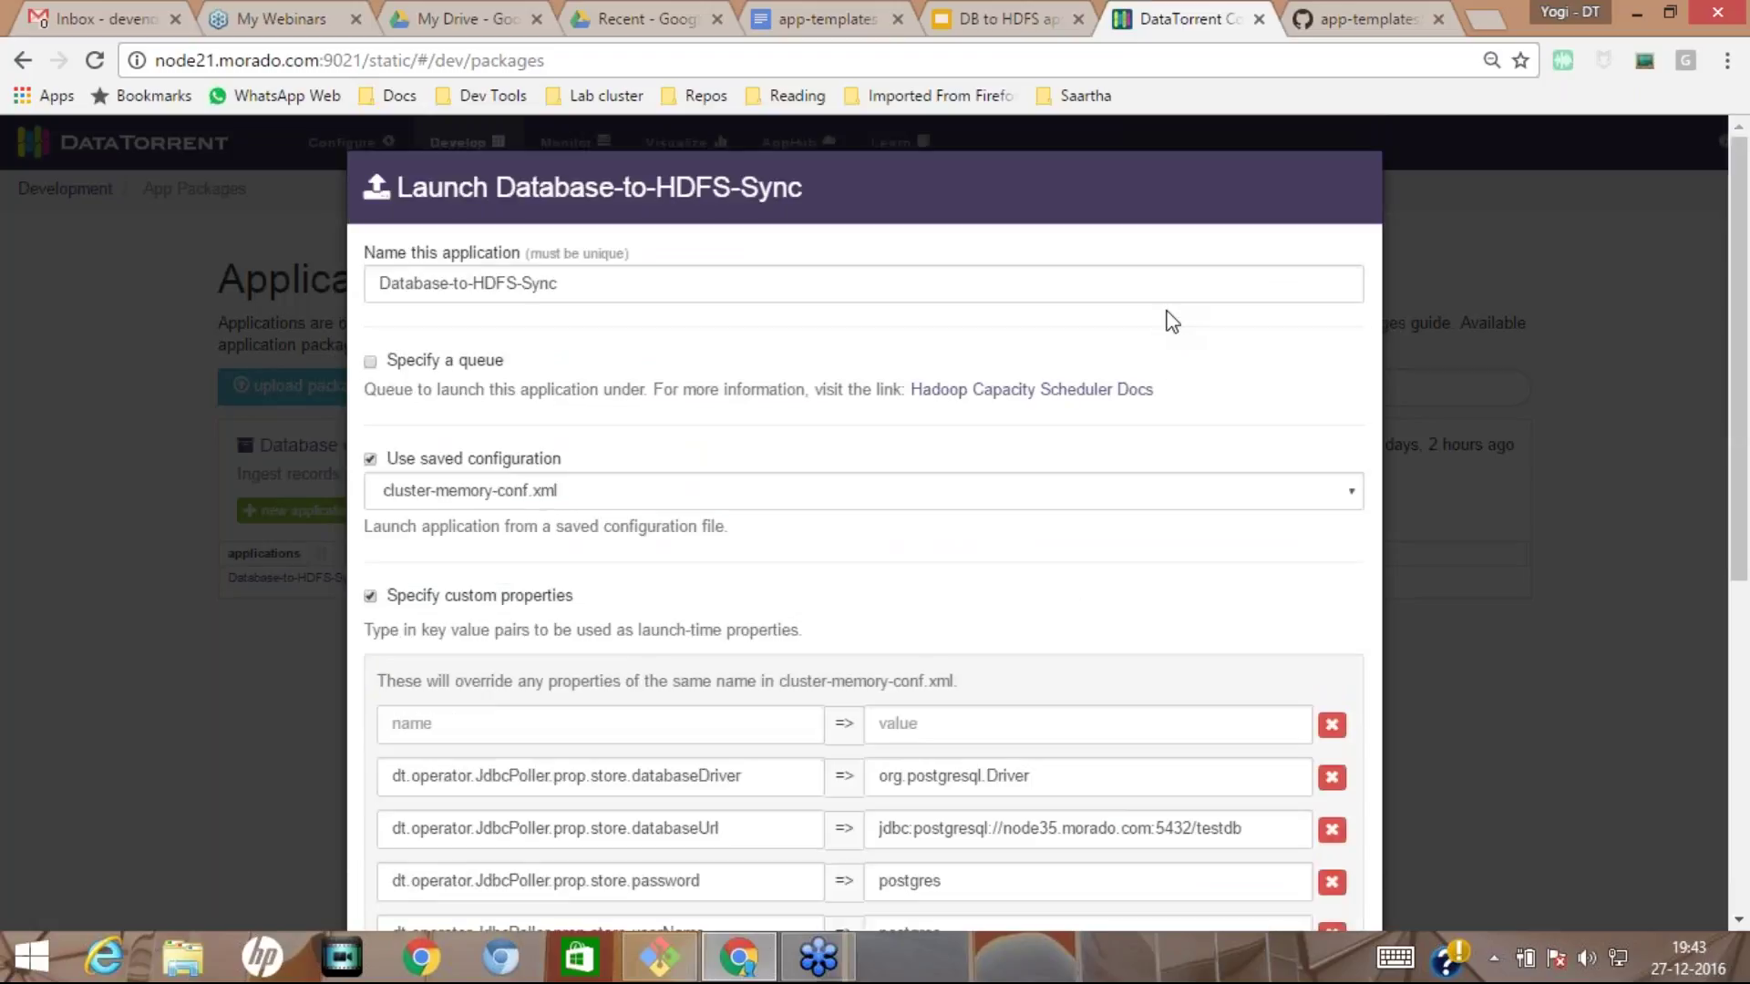
scroll(1167, 319, "down", 5)
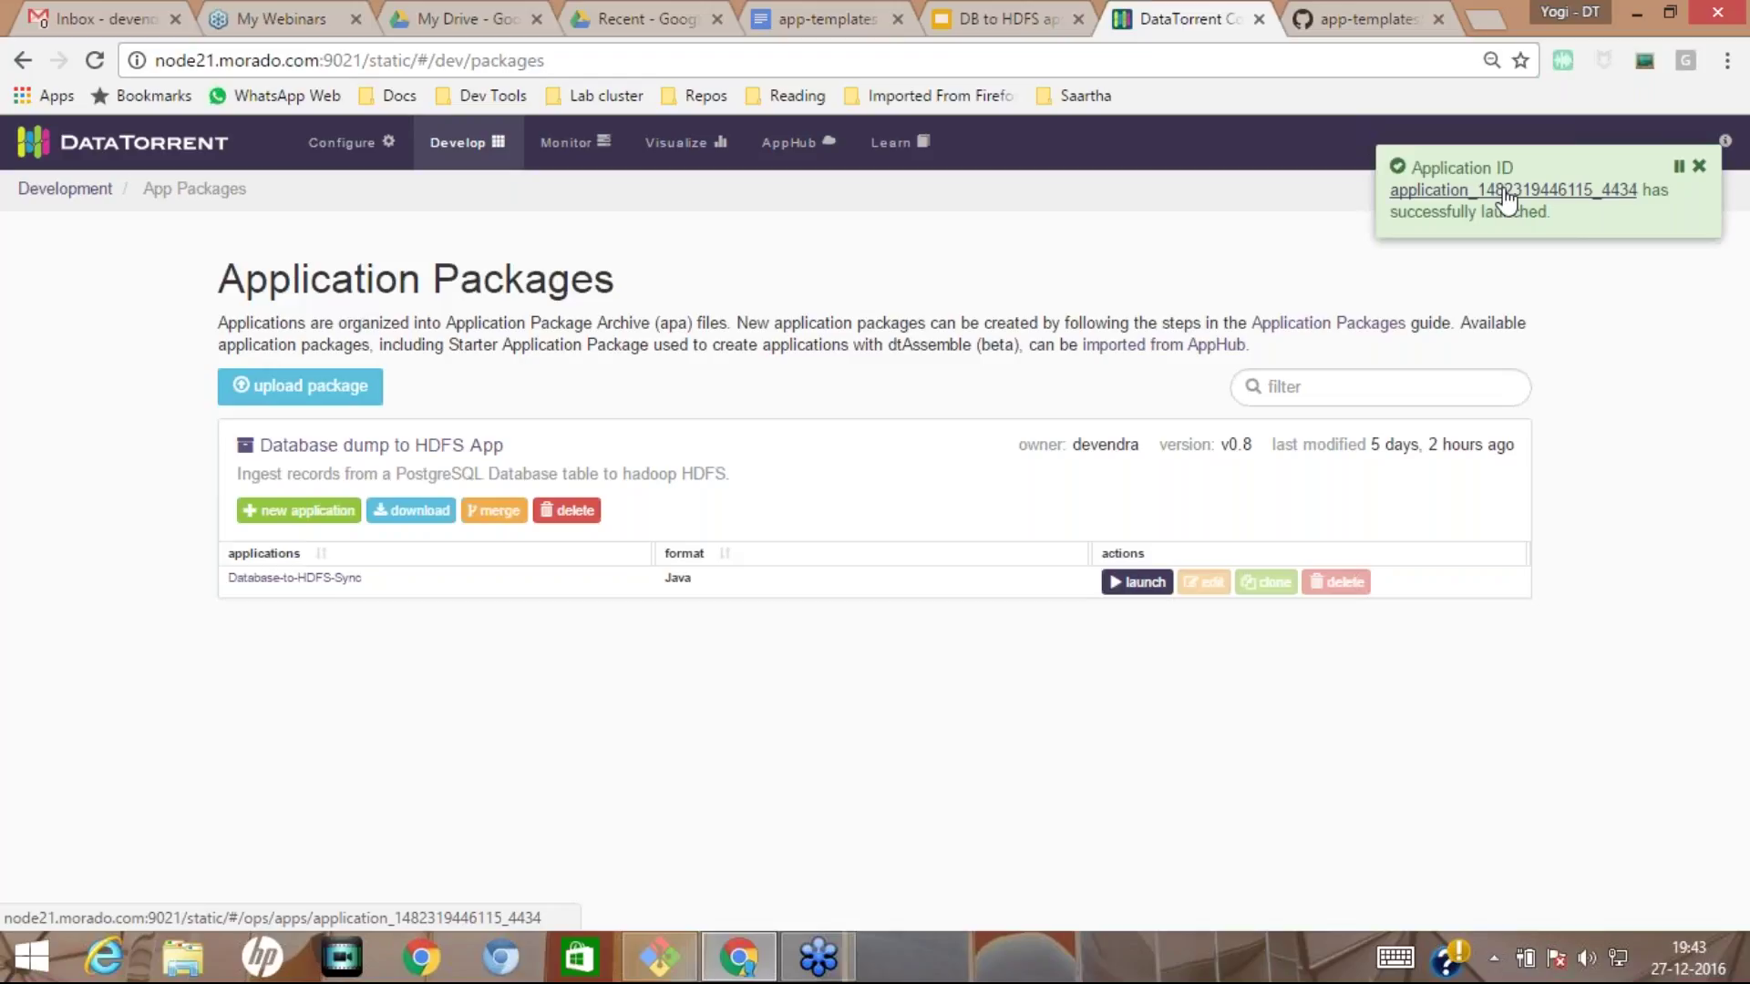
left_click(1509, 193)
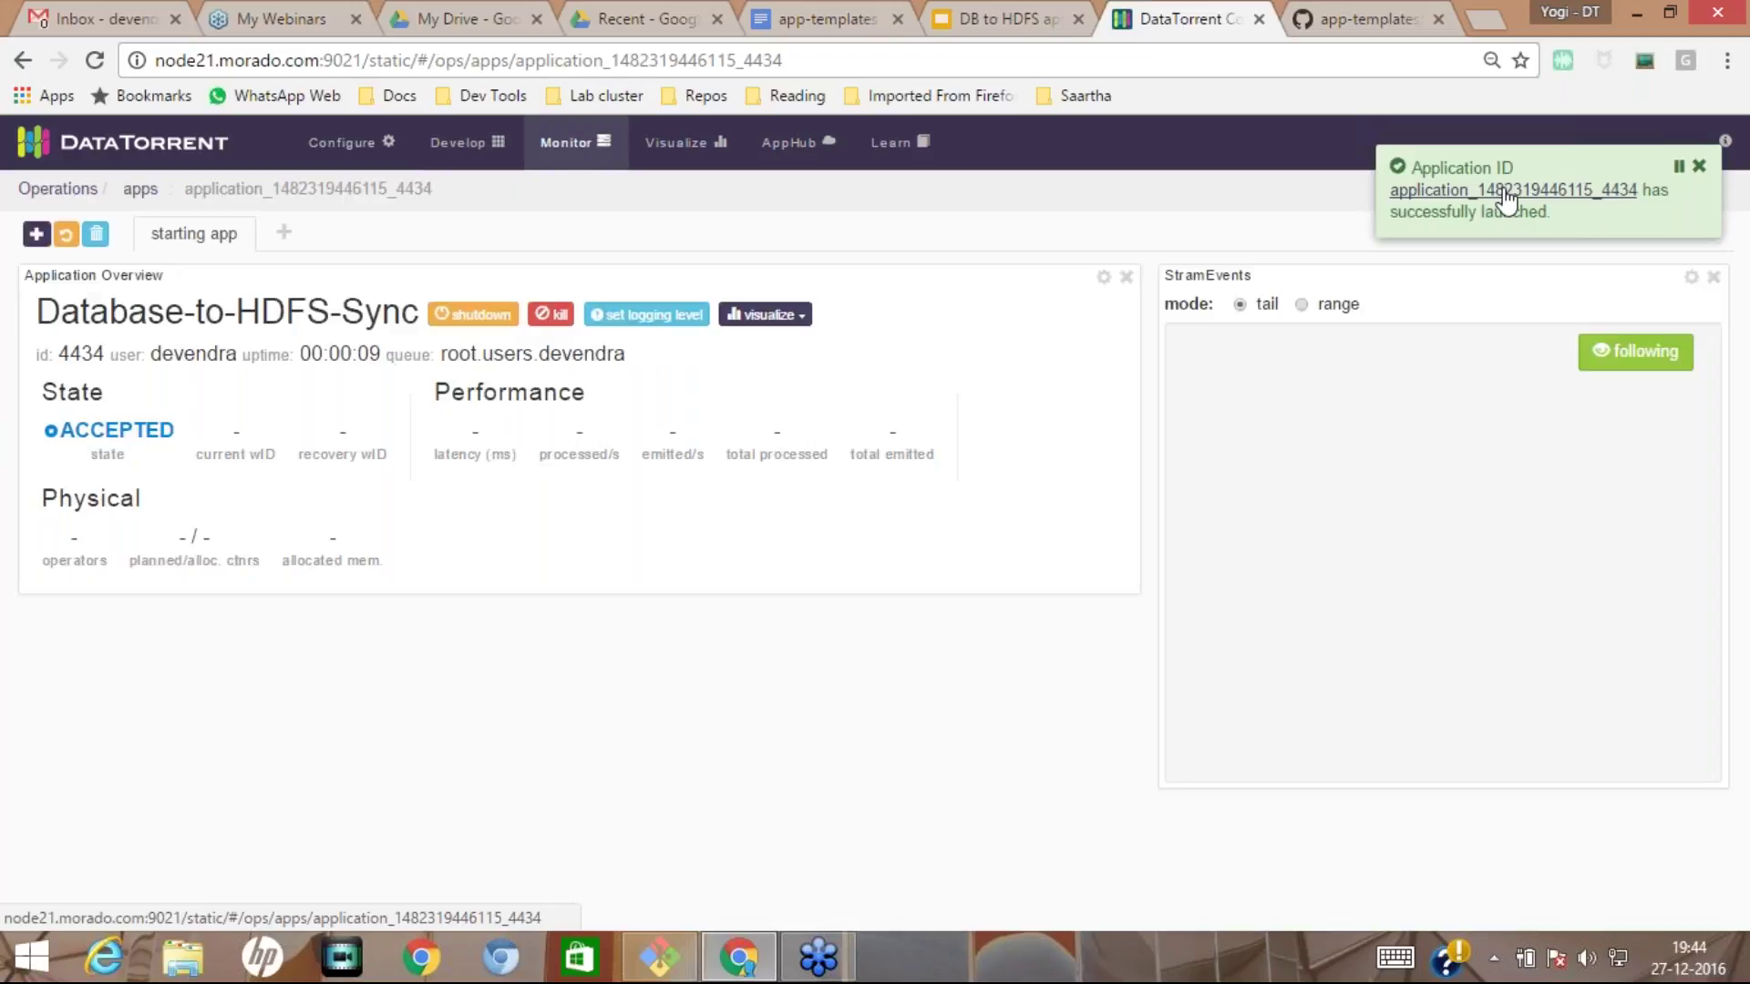